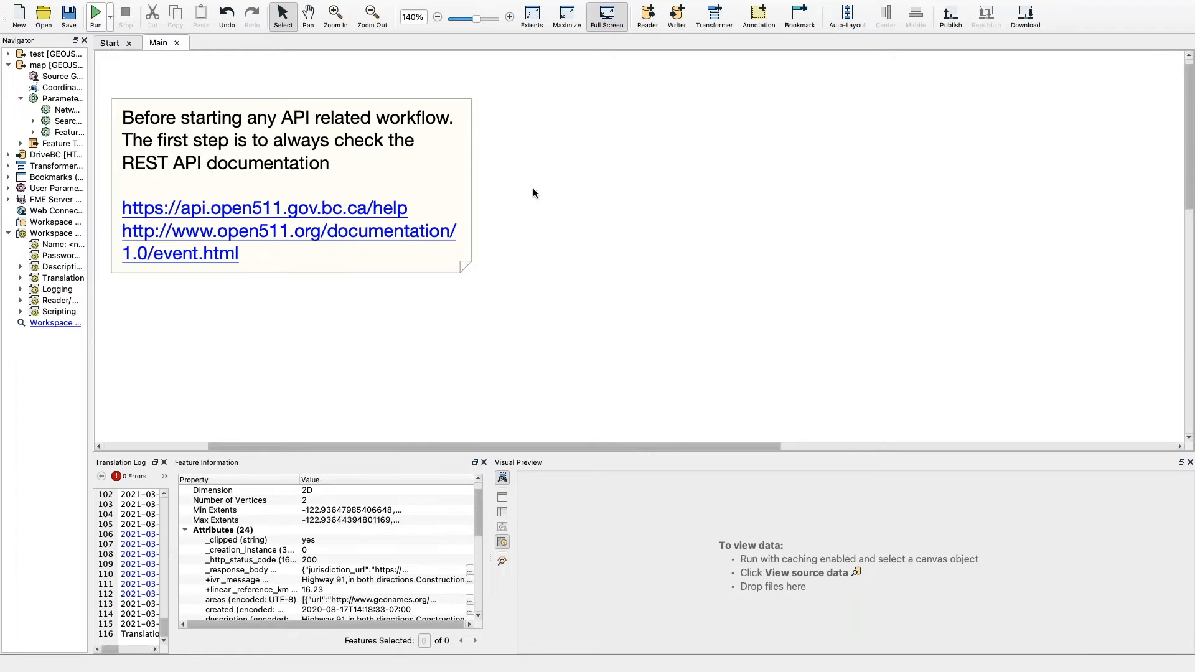
Bring up the Open511 API help page's Events section in Chrome, showing the events endpoint and limit parameter
mouse_move(31, 2)
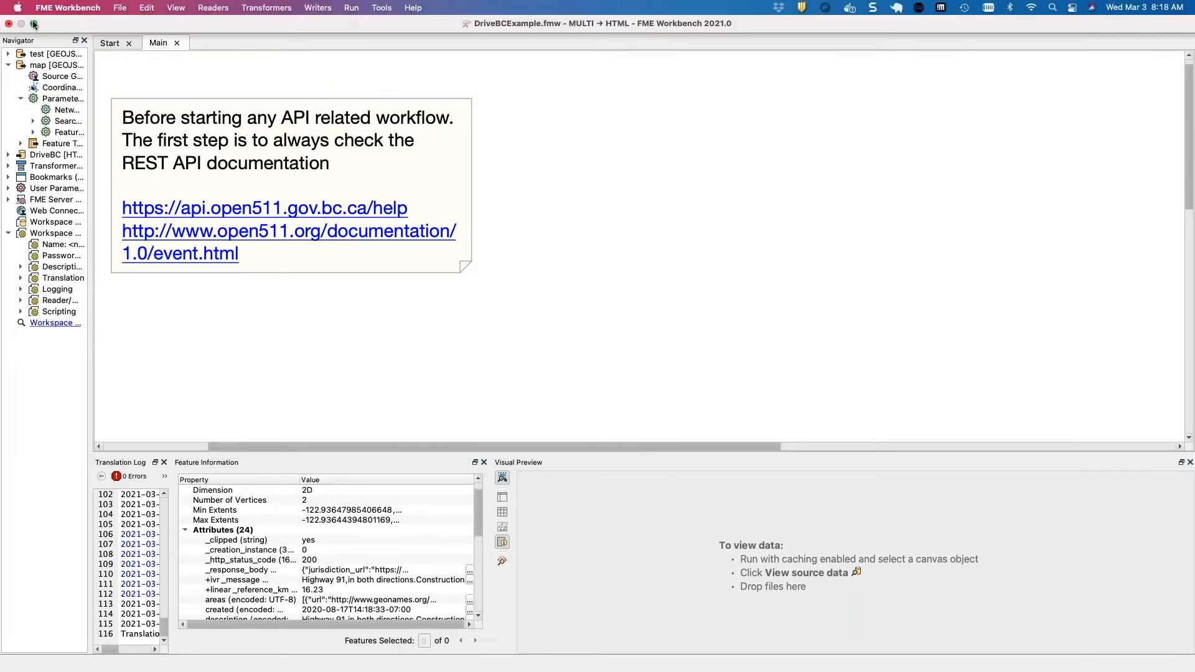
click(33, 24)
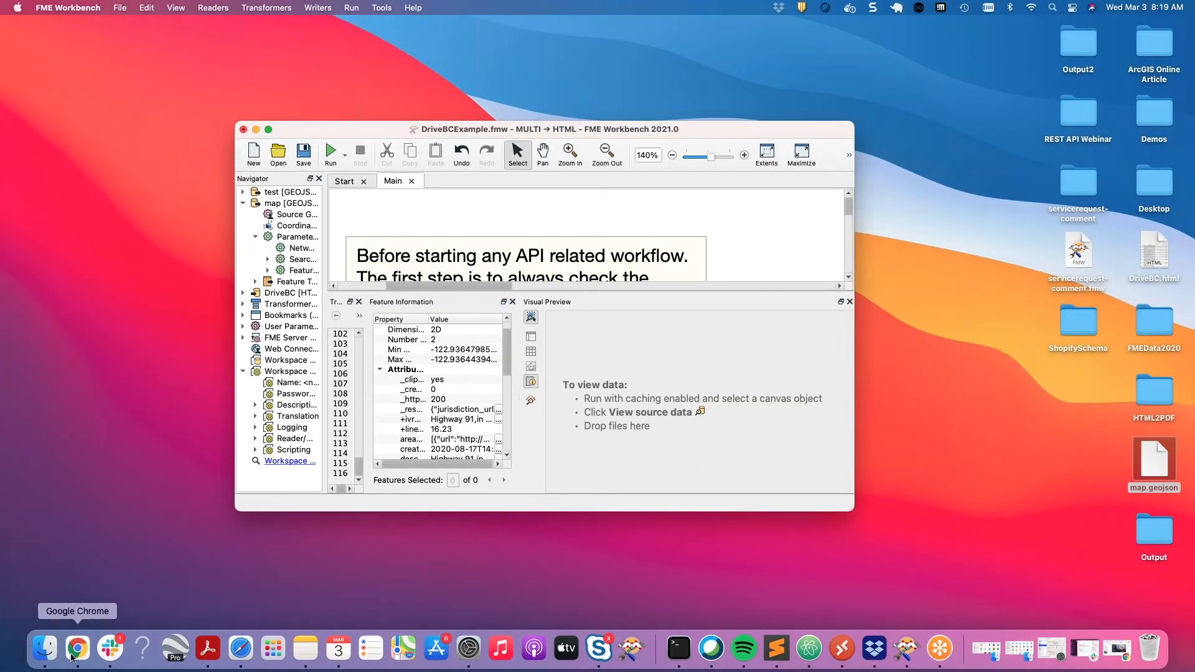
click(77, 651)
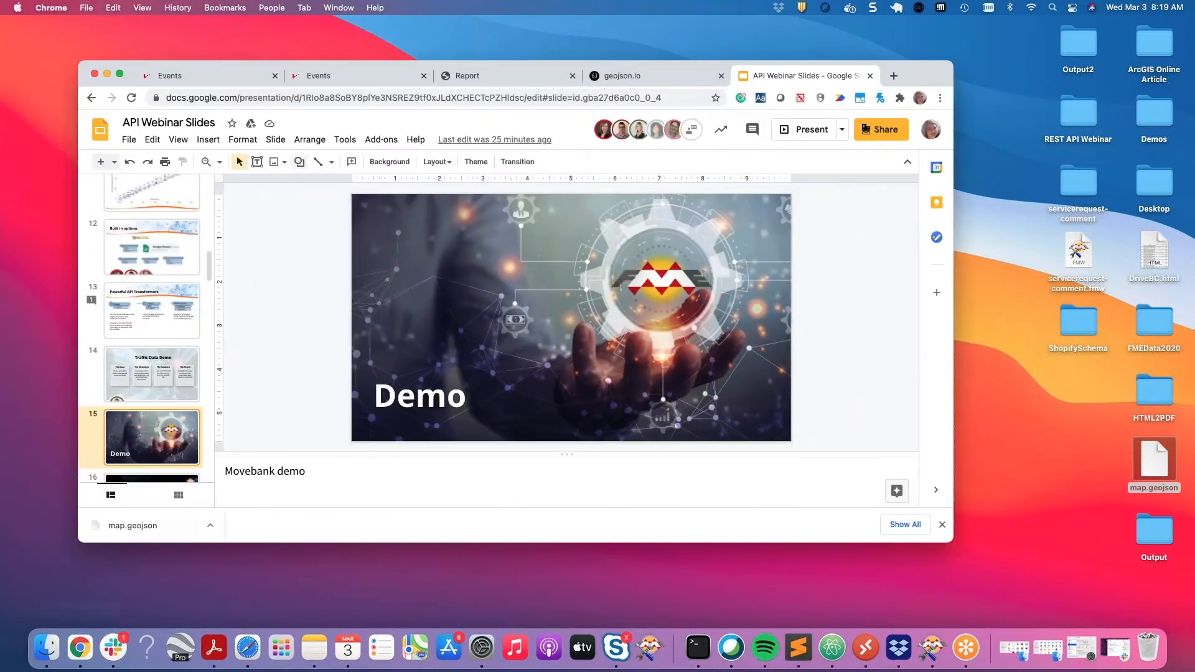
click(147, 76)
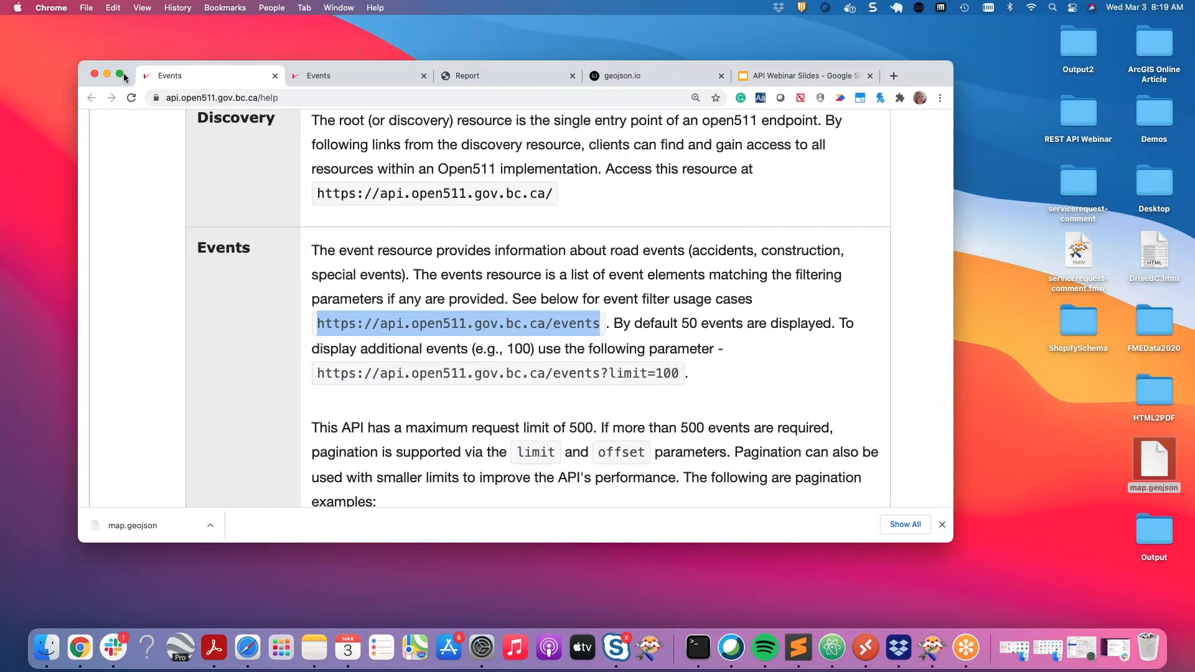
click(120, 74)
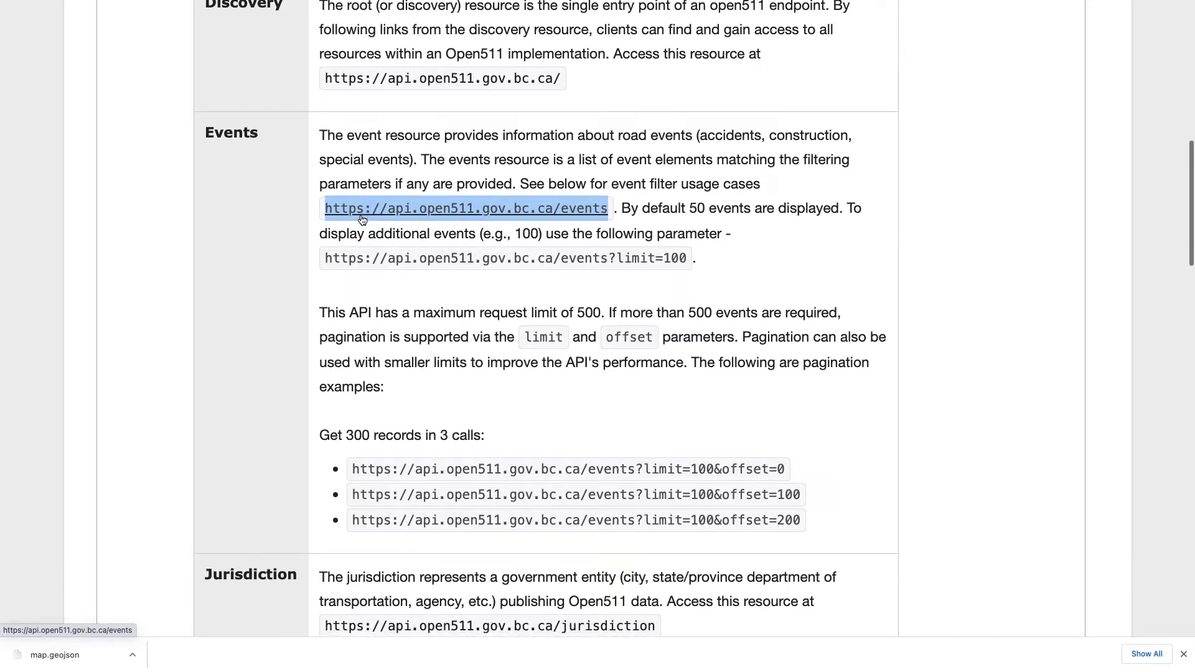
scroll(382, 239, up, 1)
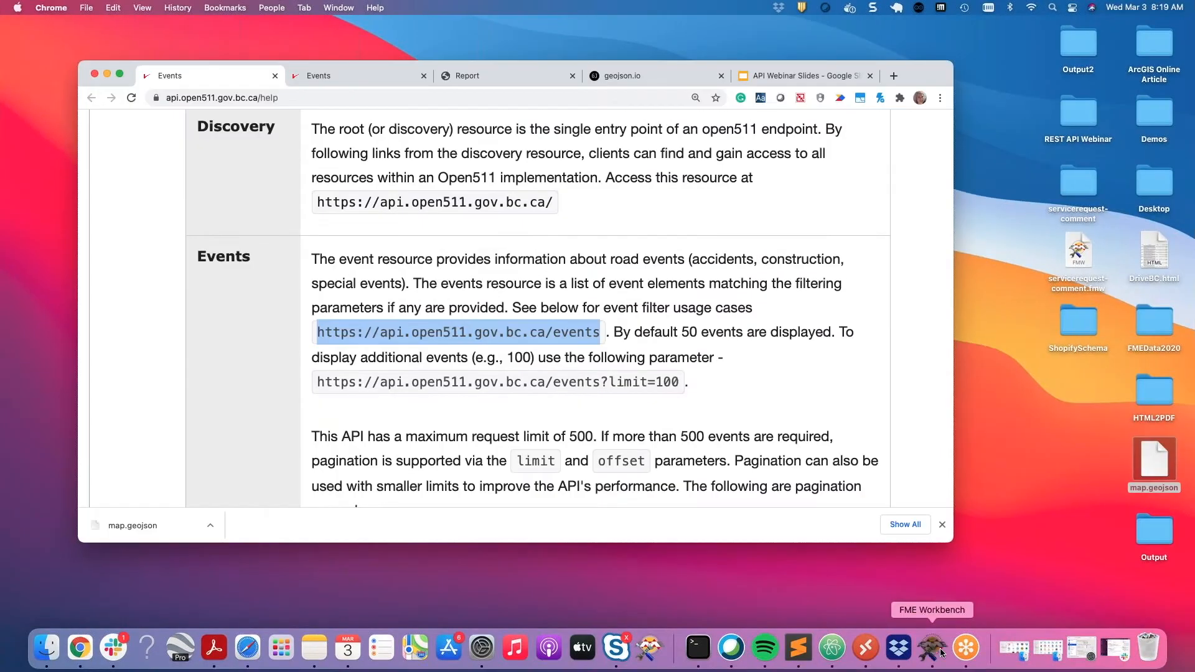
click(932, 647)
Add a Creator transformer, Creator_3, and place it below the annotation
click(270, 130)
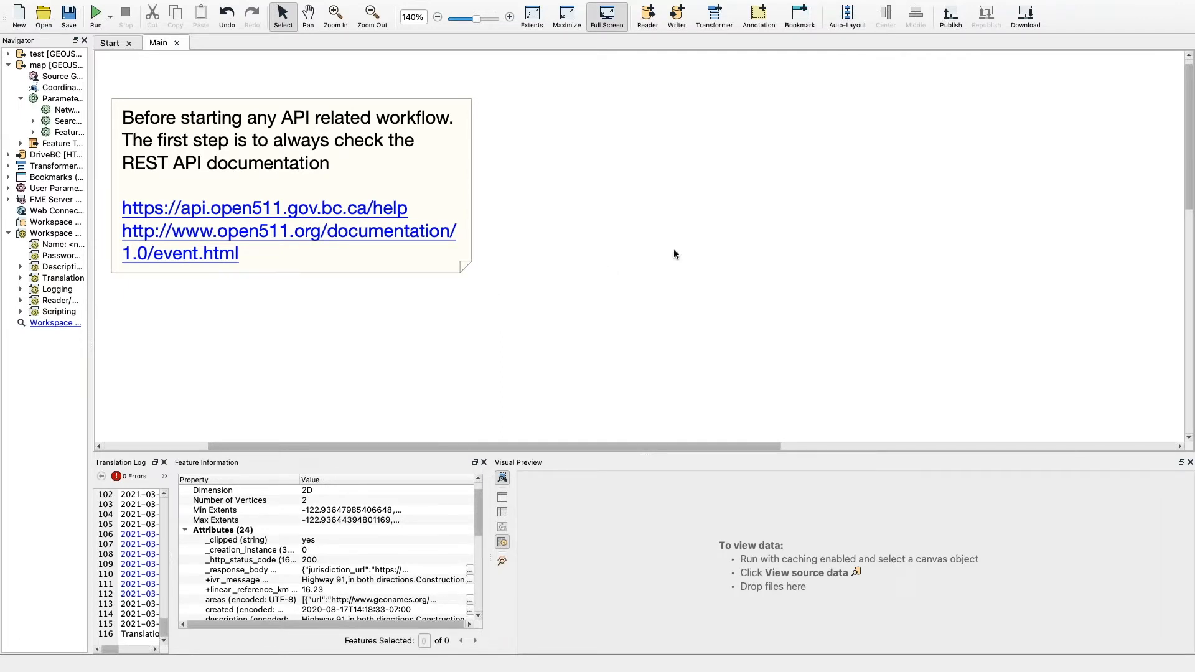
text(crea)
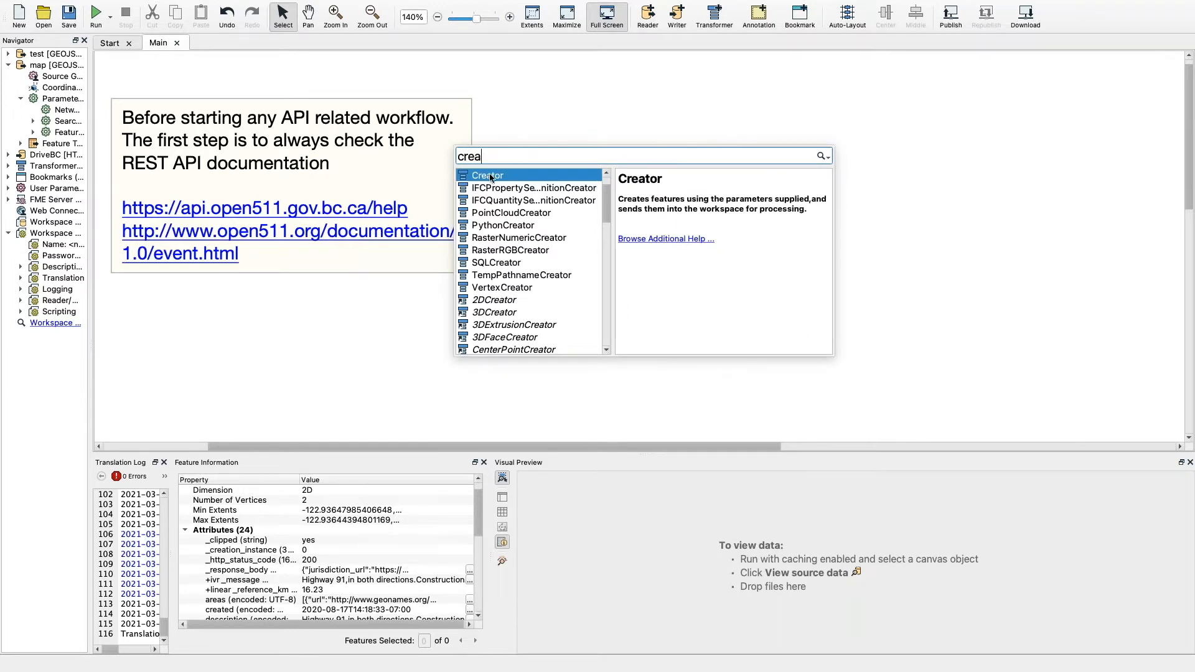
double_click(497, 179)
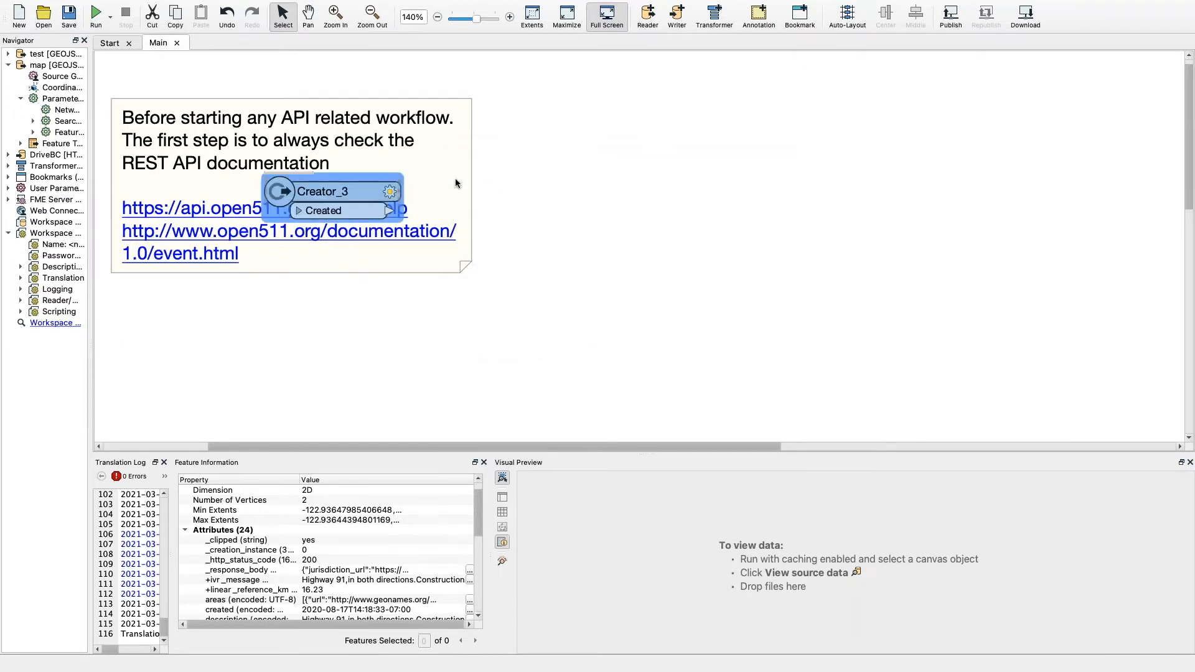
mouse_move(352, 191)
mouse_down()
mouse_move(216, 336)
mouse_move(193, 337)
mouse_up()
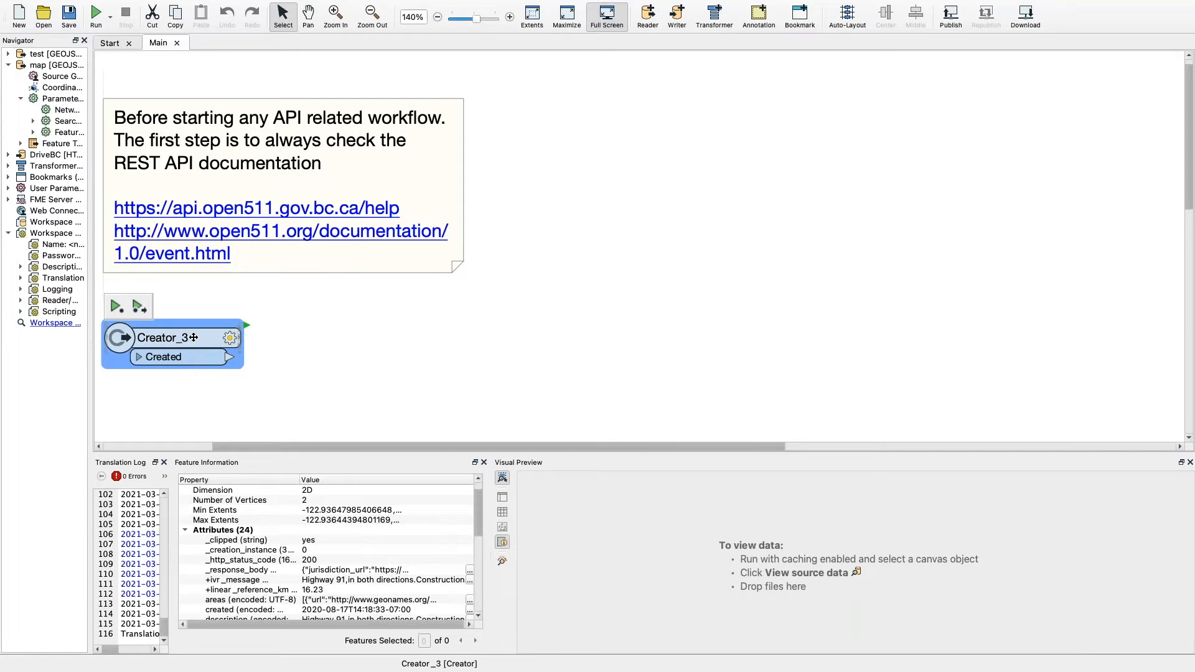
click(383, 333)
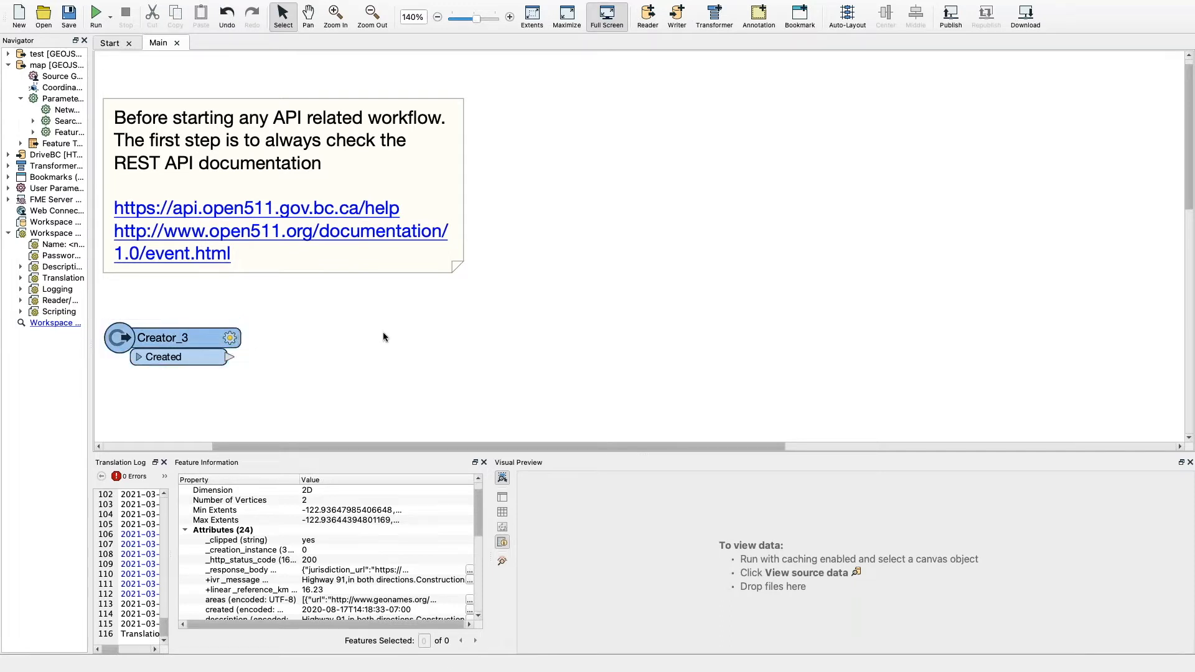
Add HTTPCaller_3 beside Creator_3, wire Created into it, and open its parameters
text(http)
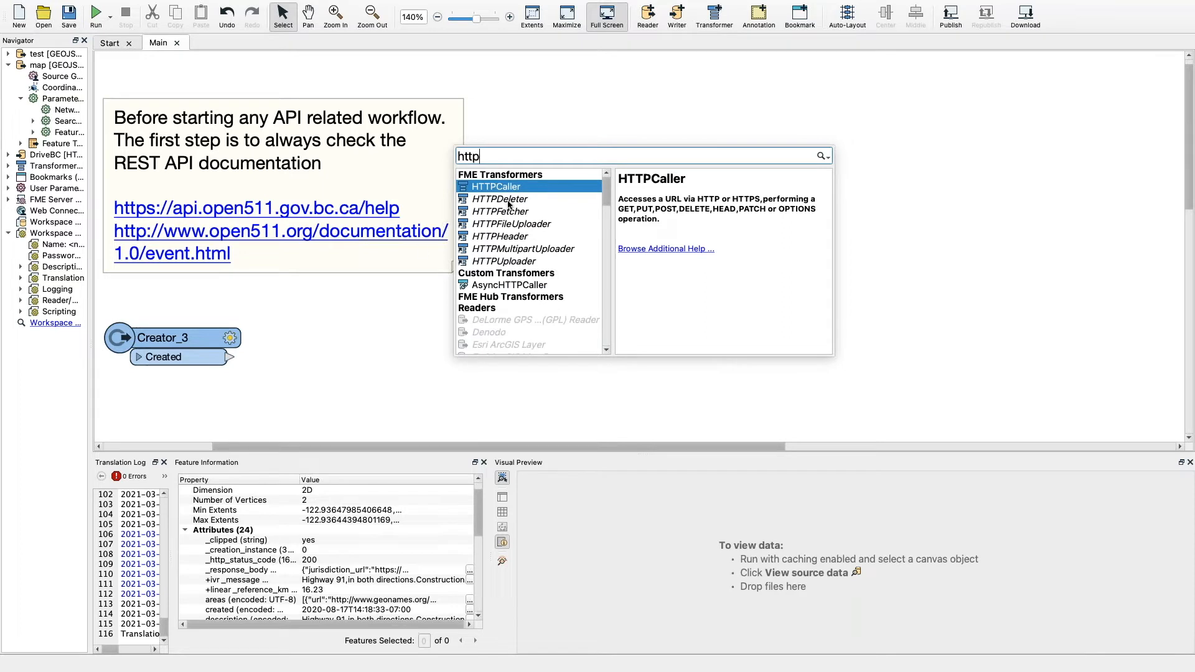
click(504, 191)
drag(539, 206, 341, 345)
click(256, 375)
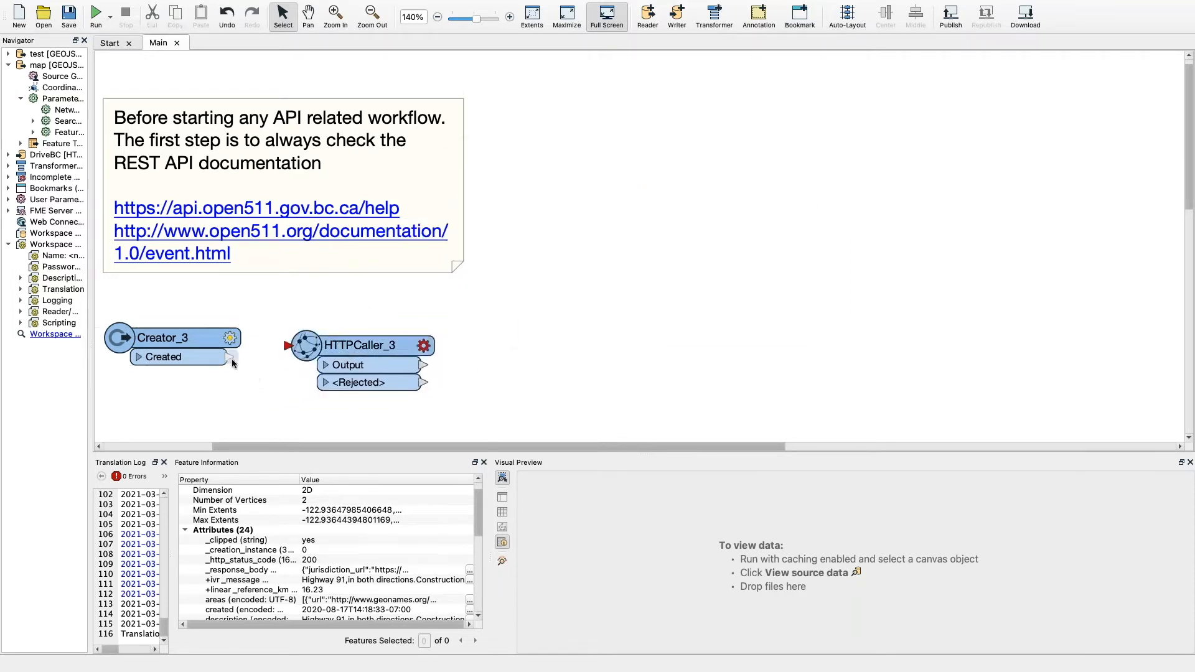
drag(229, 356, 289, 346)
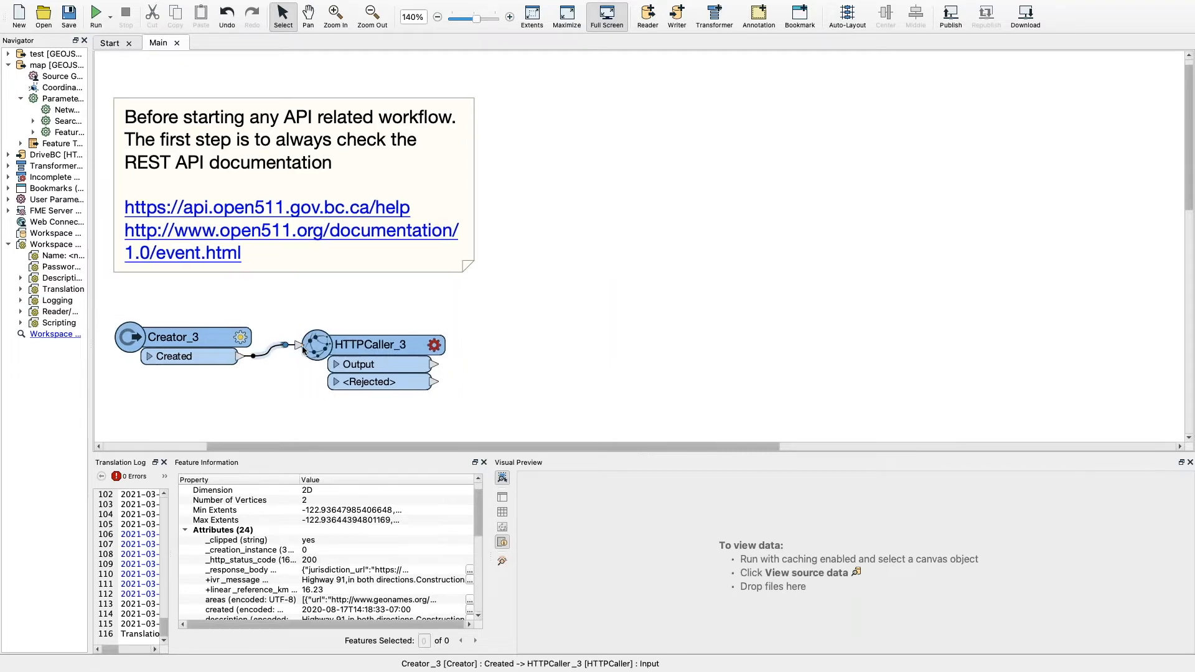
click(377, 342)
drag(378, 342, 374, 330)
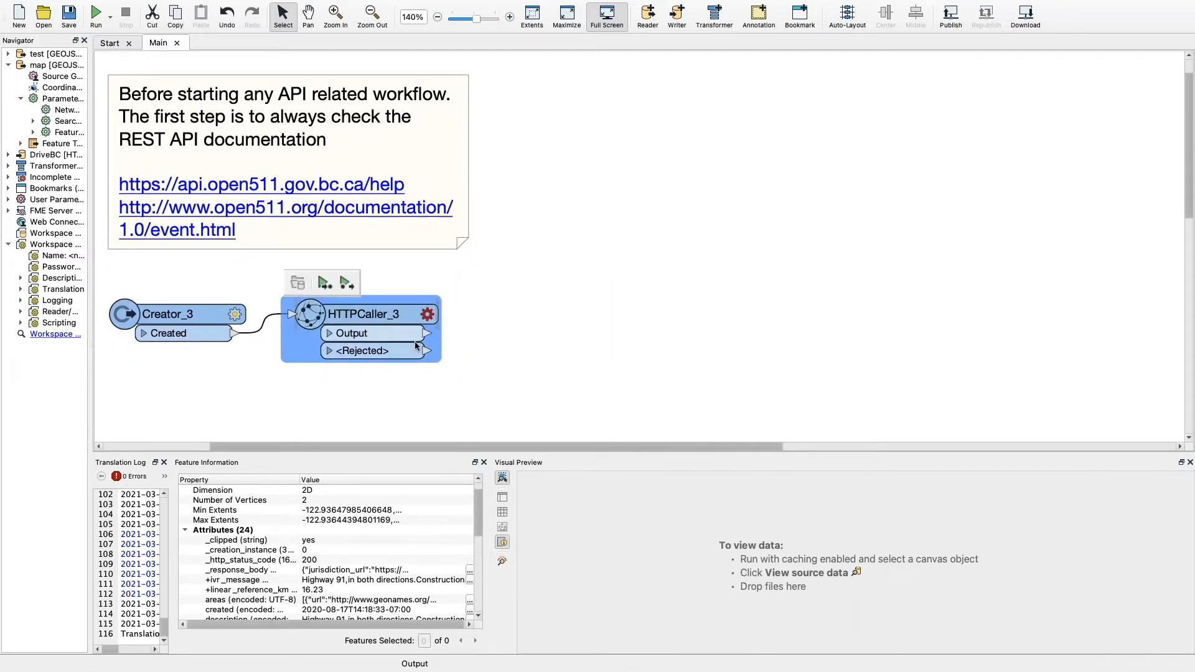
click(439, 317)
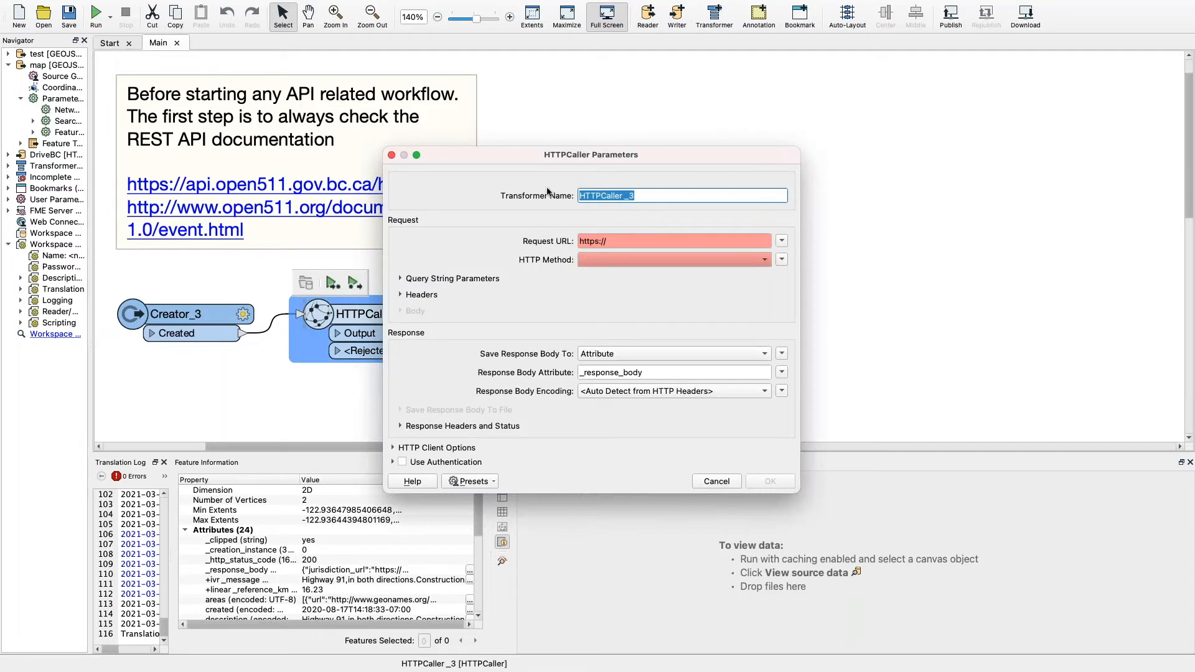
drag(527, 156, 653, 150)
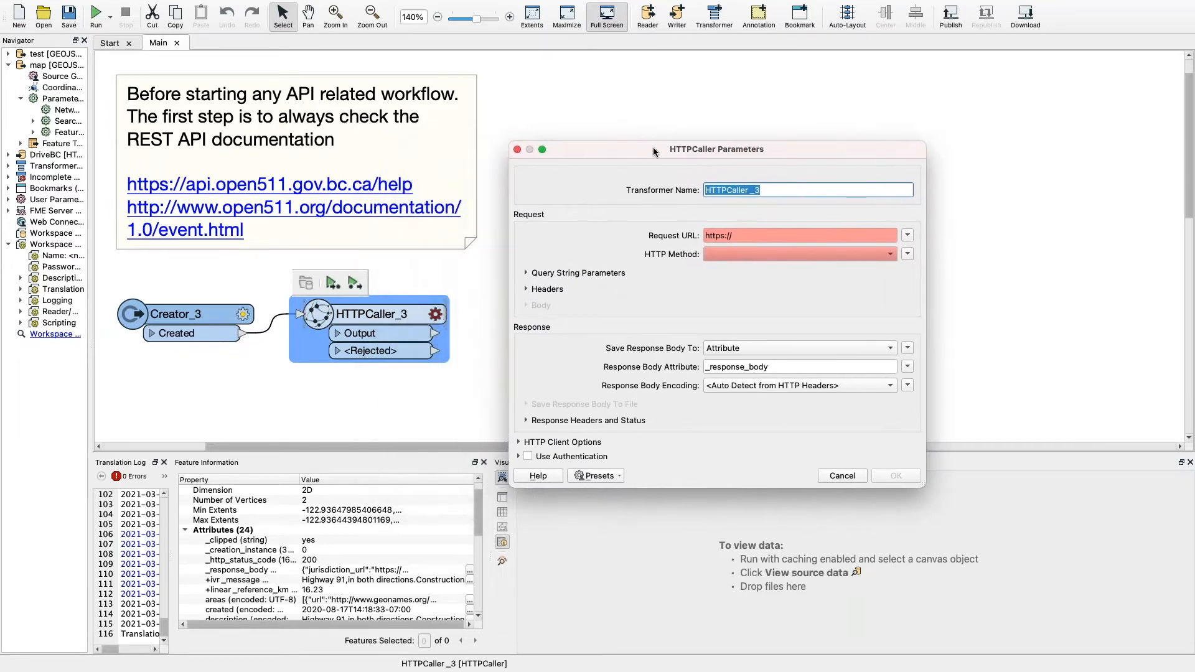
click(751, 235)
key(BackSpace)
text(https://api.open511.gov.bc.ca/events)
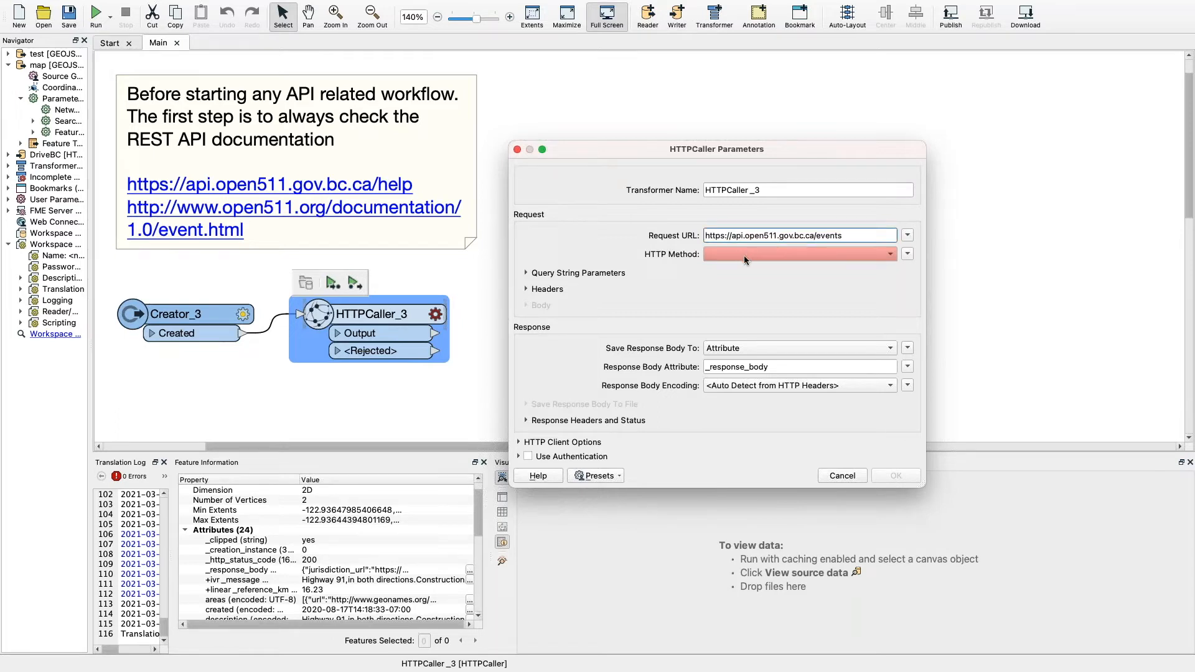
click(720, 255)
click(721, 260)
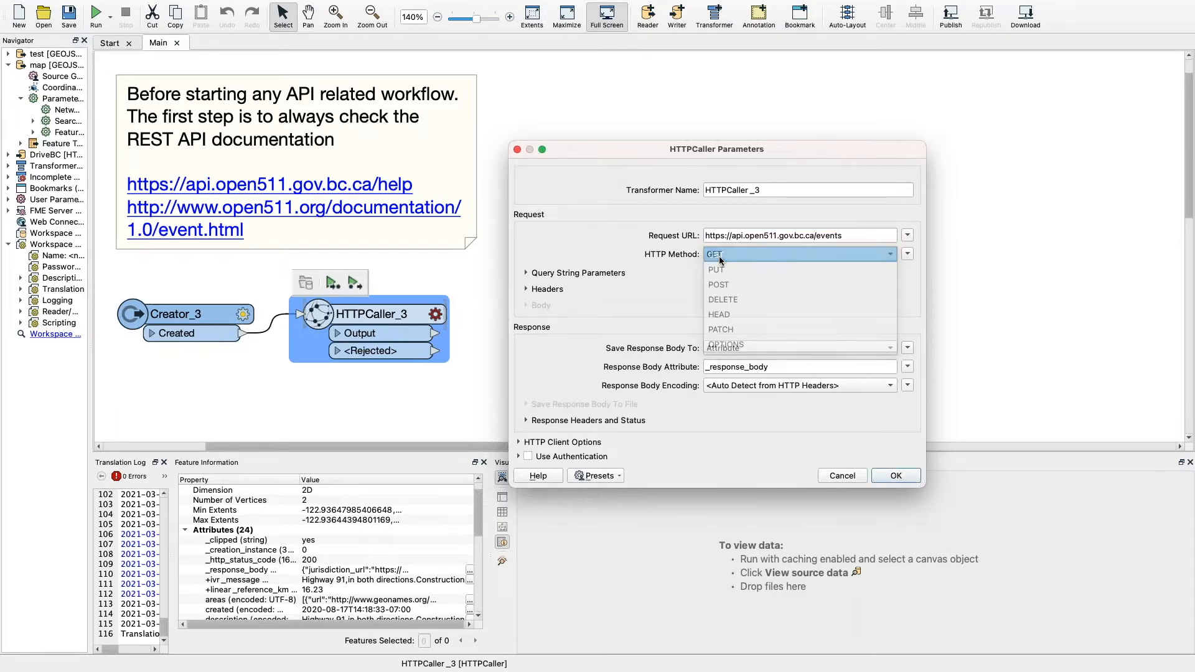
click(542, 290)
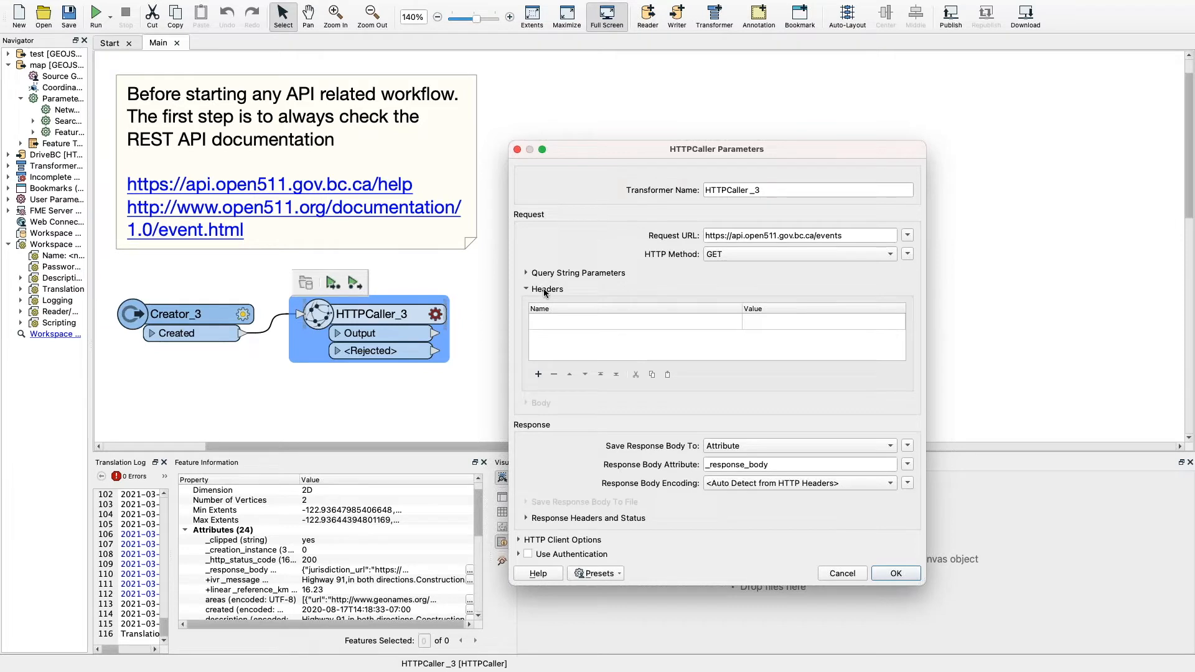
click(543, 290)
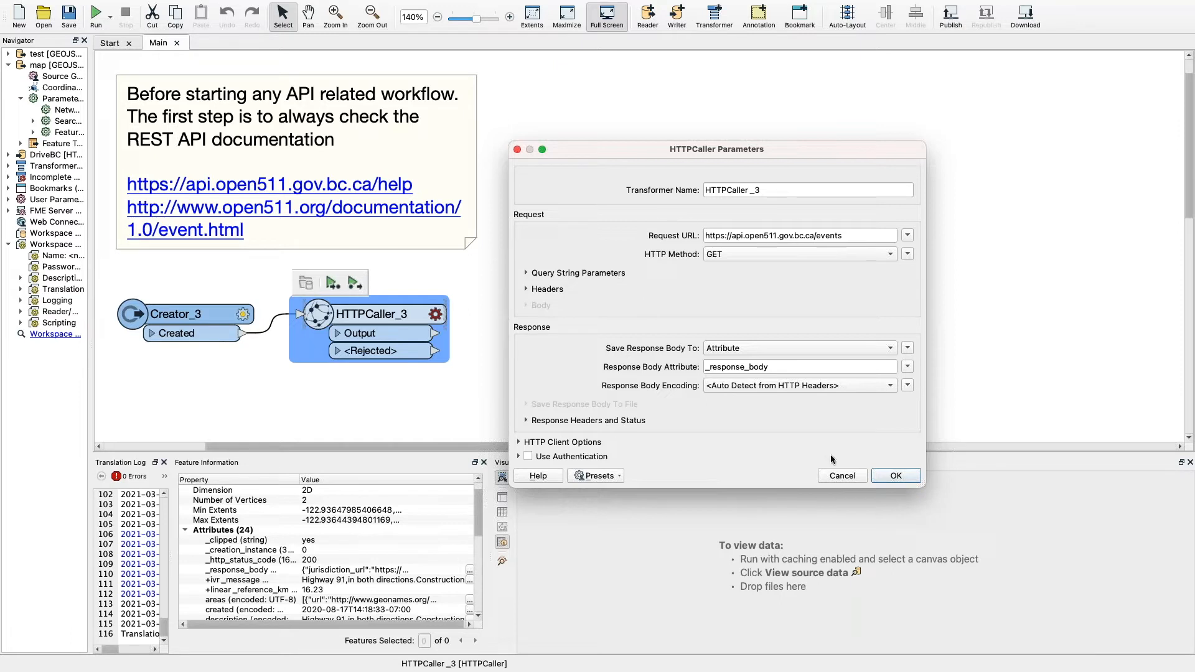
click(896, 476)
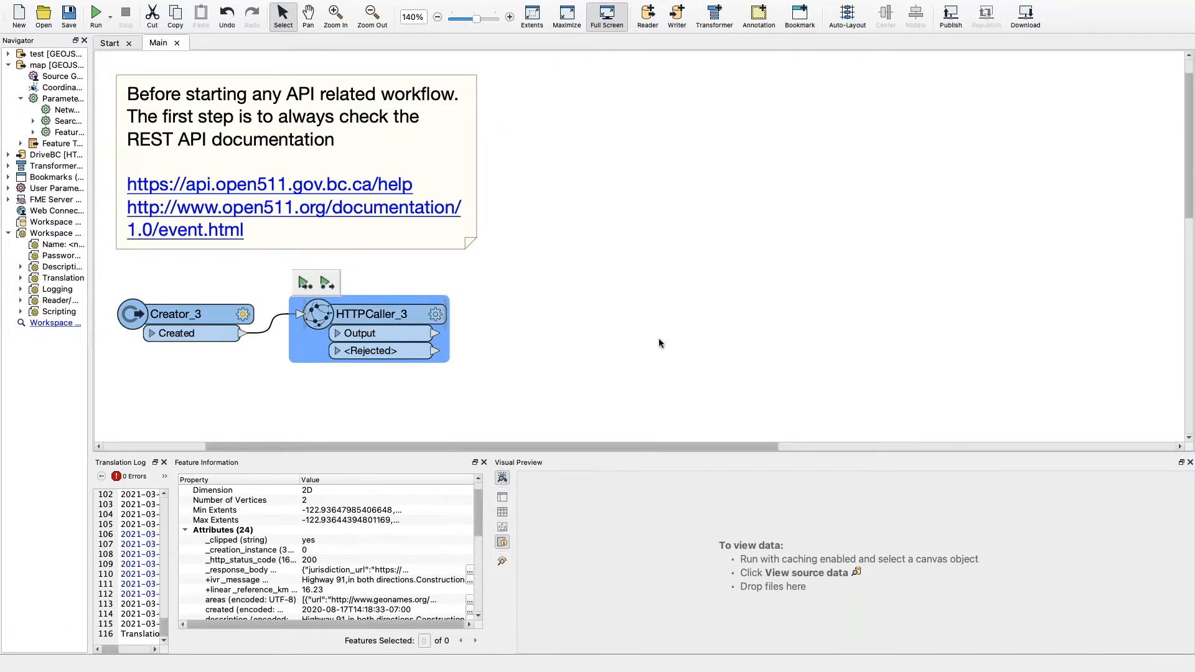
Run the workspace up to HTTPCaller_3
click(303, 284)
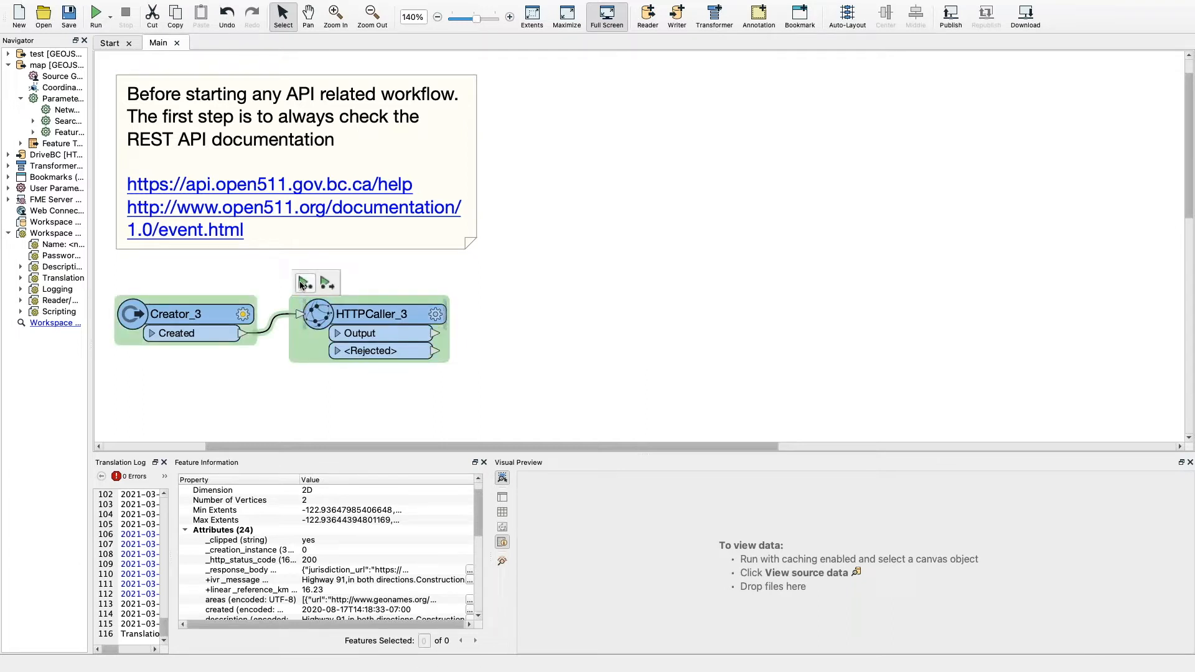
click(304, 284)
click(736, 375)
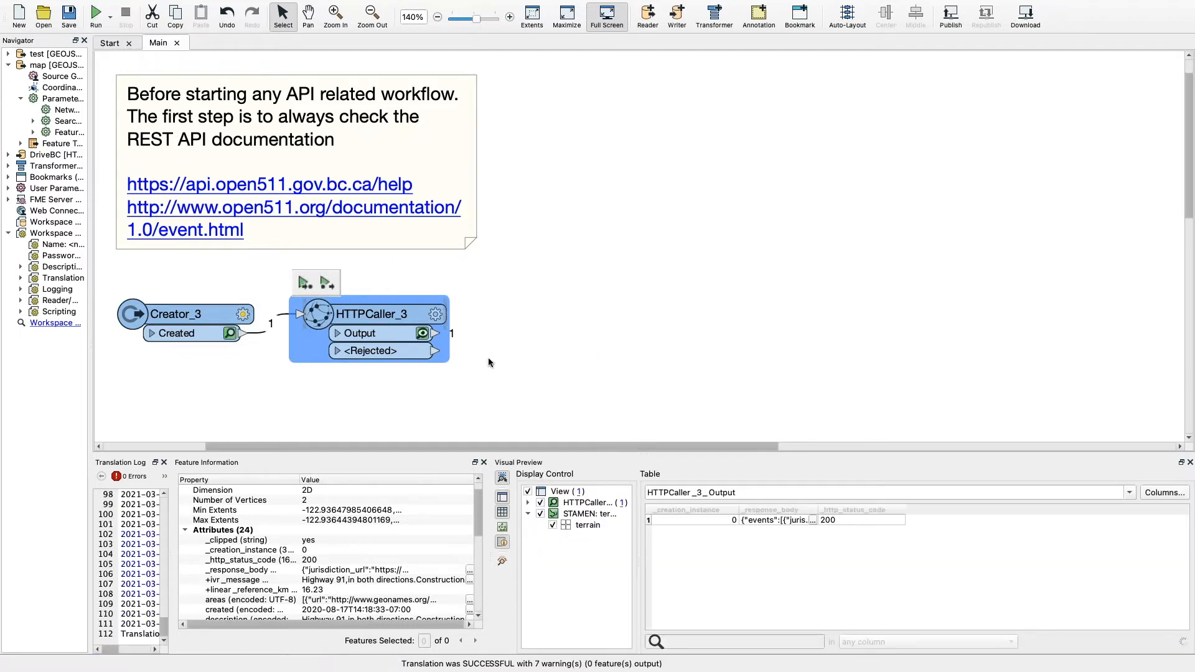
Inspect the returned response body holding the Open511 events JSON with status 200
click(812, 520)
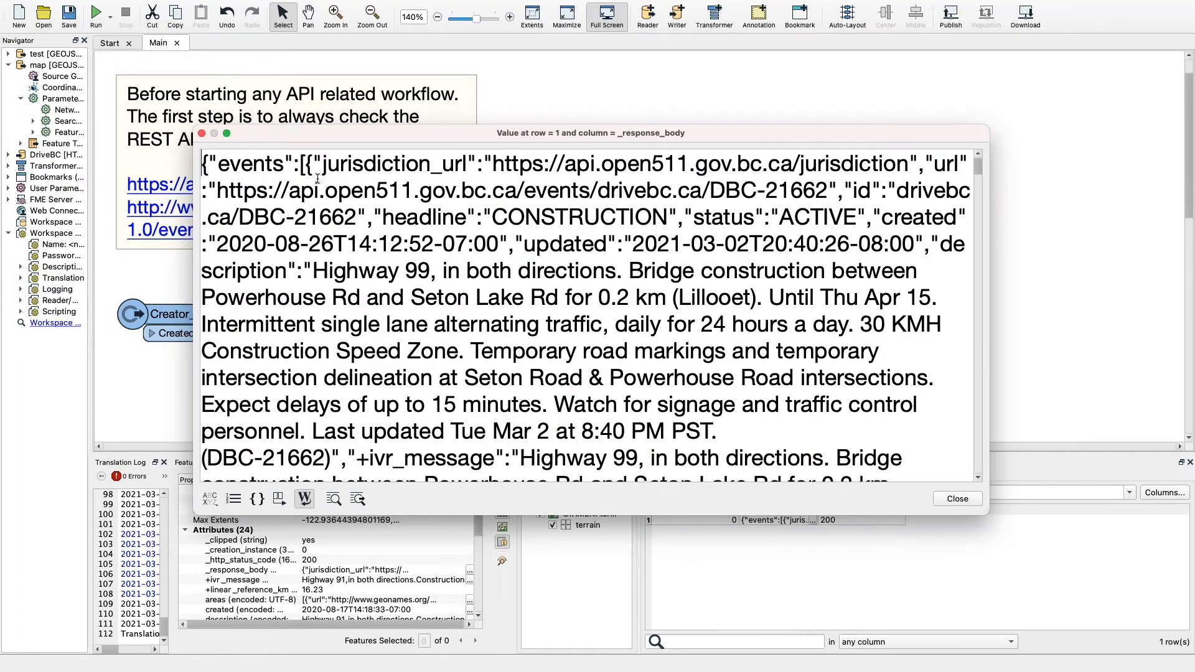
scroll(317, 179, down, 3)
scroll(318, 178, down, 20)
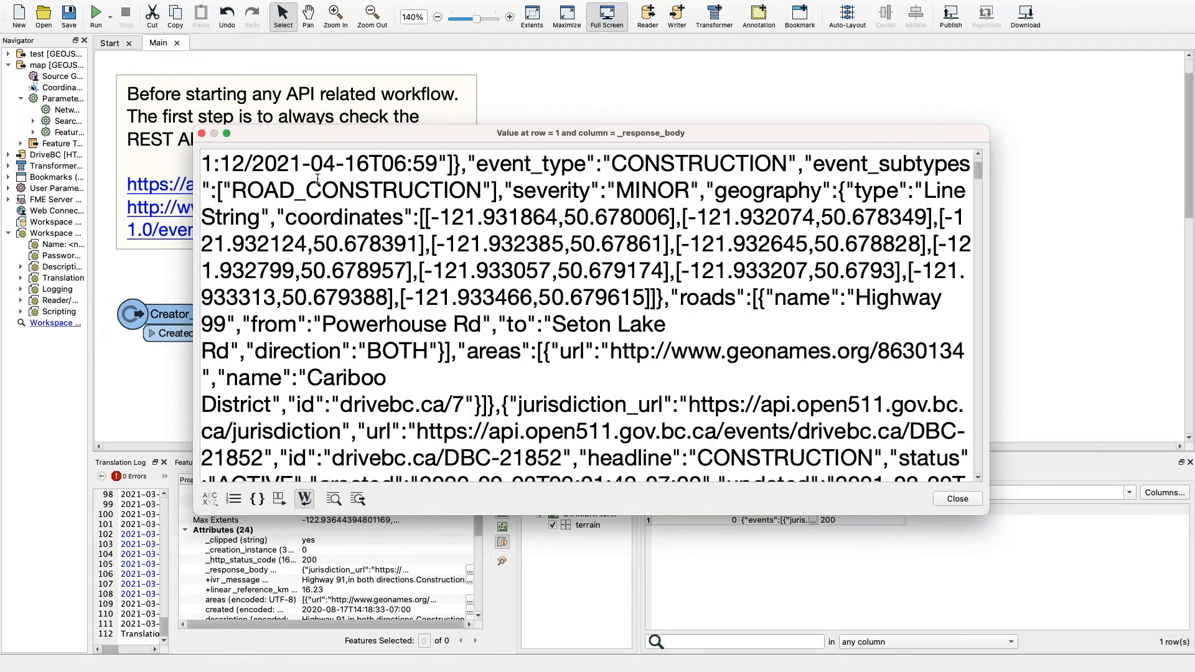
scroll(318, 179, down, 15)
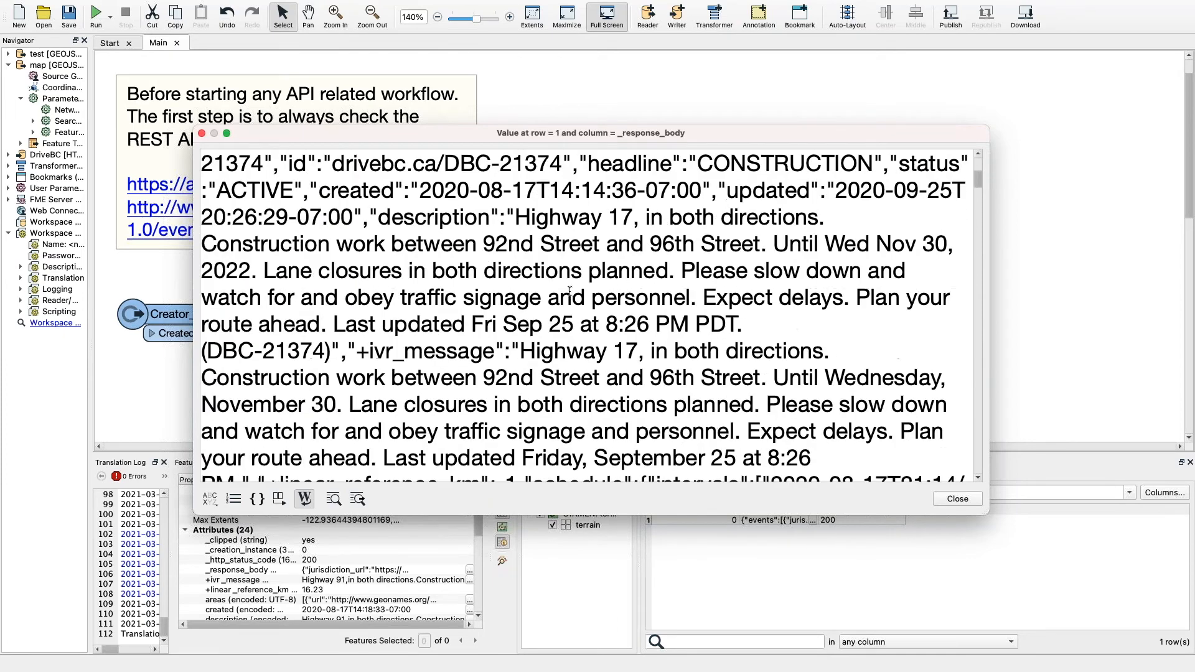
click(957, 498)
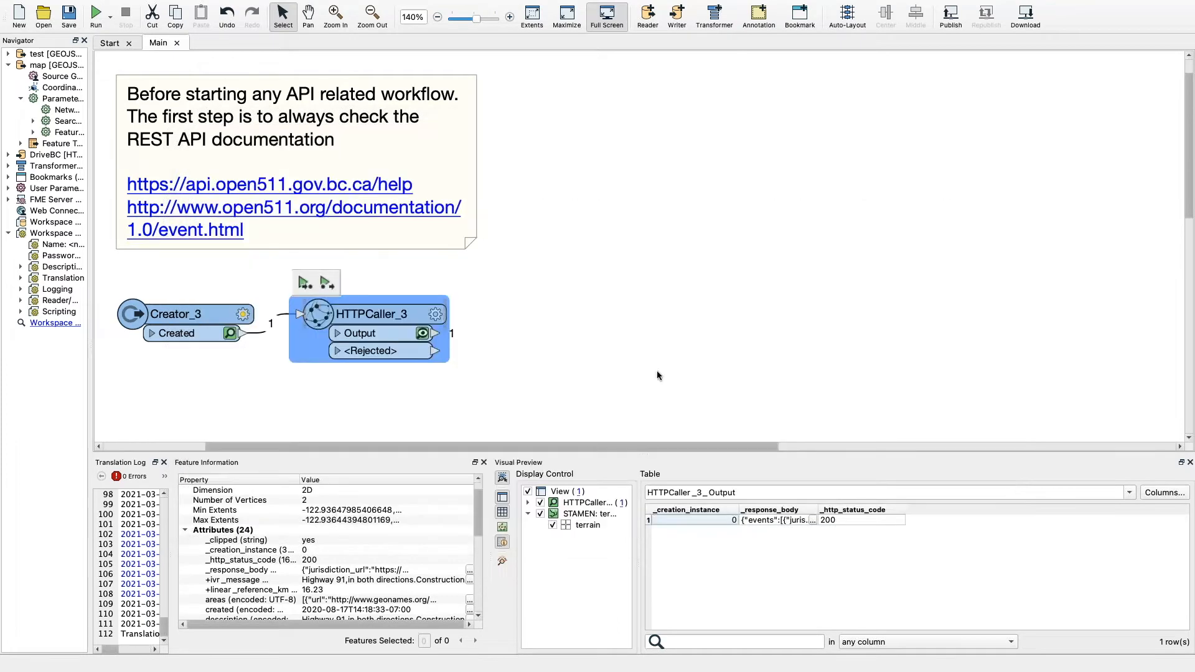
click(631, 364)
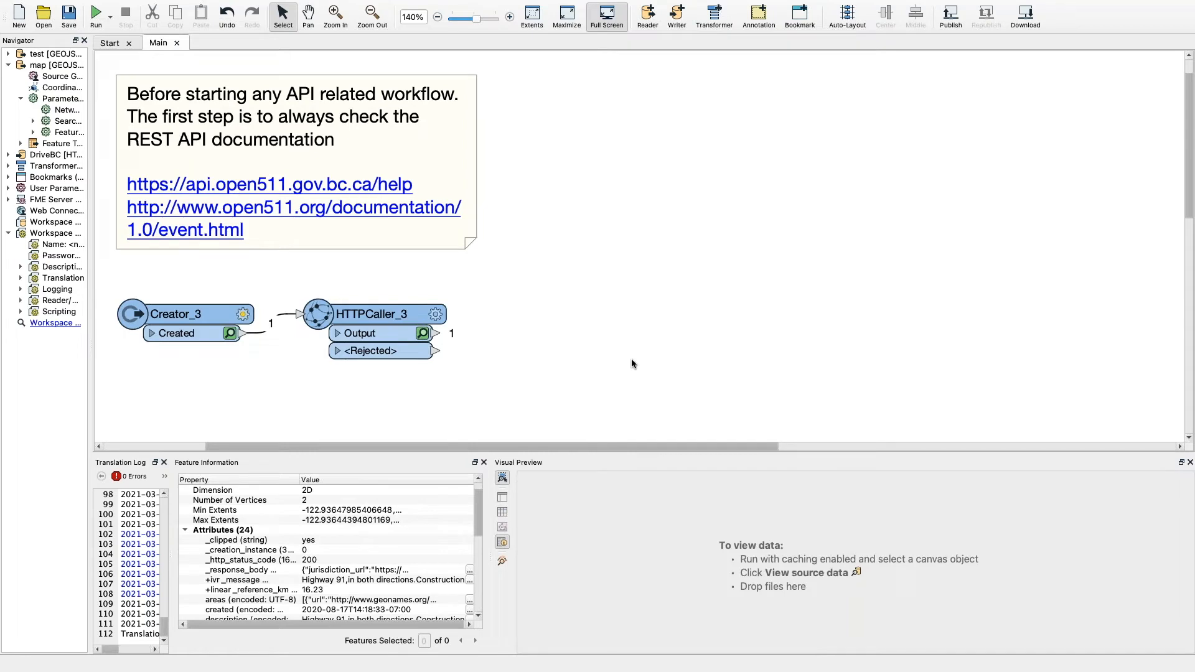
Add a JSONFormatter after HTTPCaller_3 using _response_body as the JSON document
text(jd)
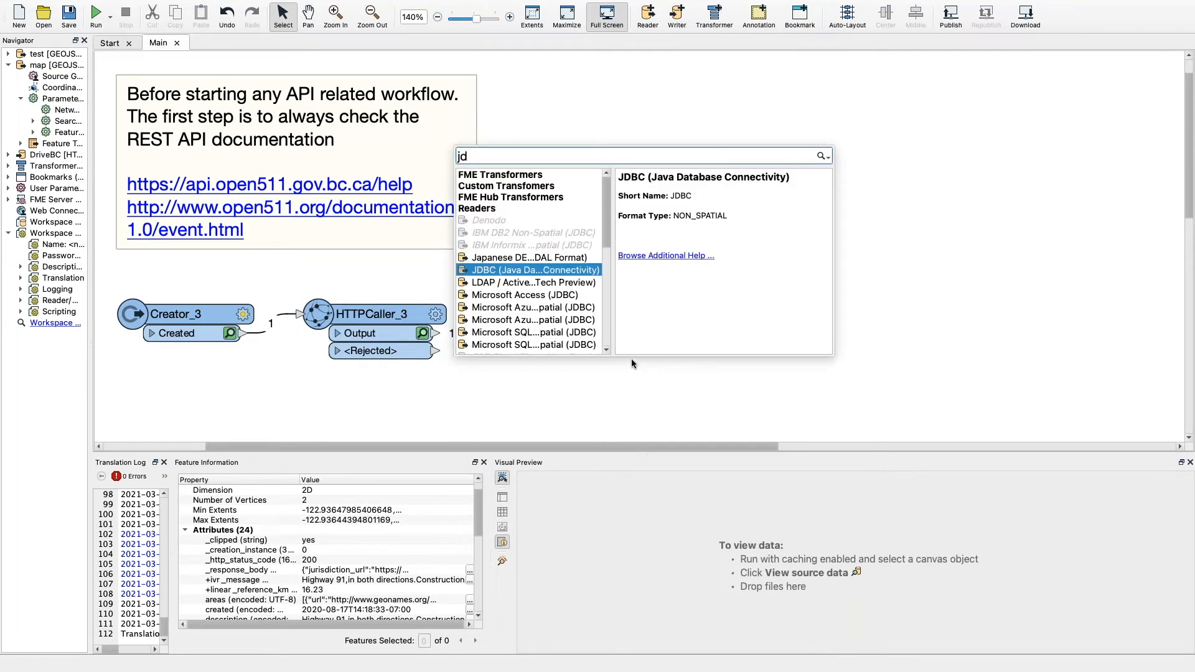
key(BackSpace)
text(sonfo)
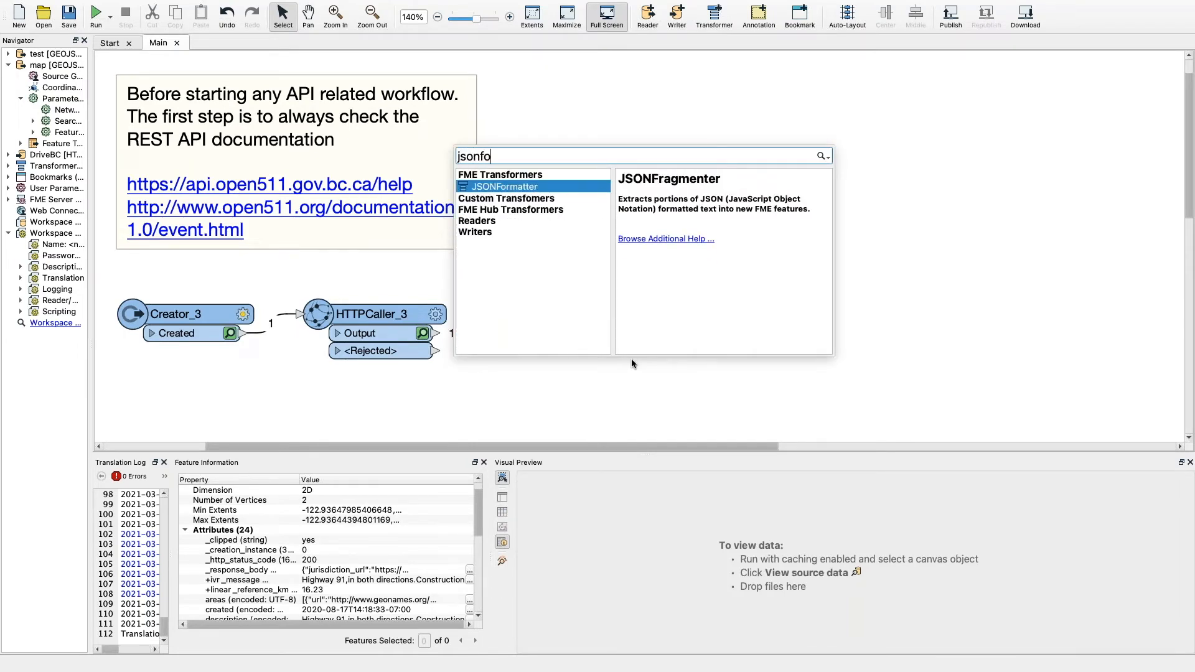
double_click(526, 186)
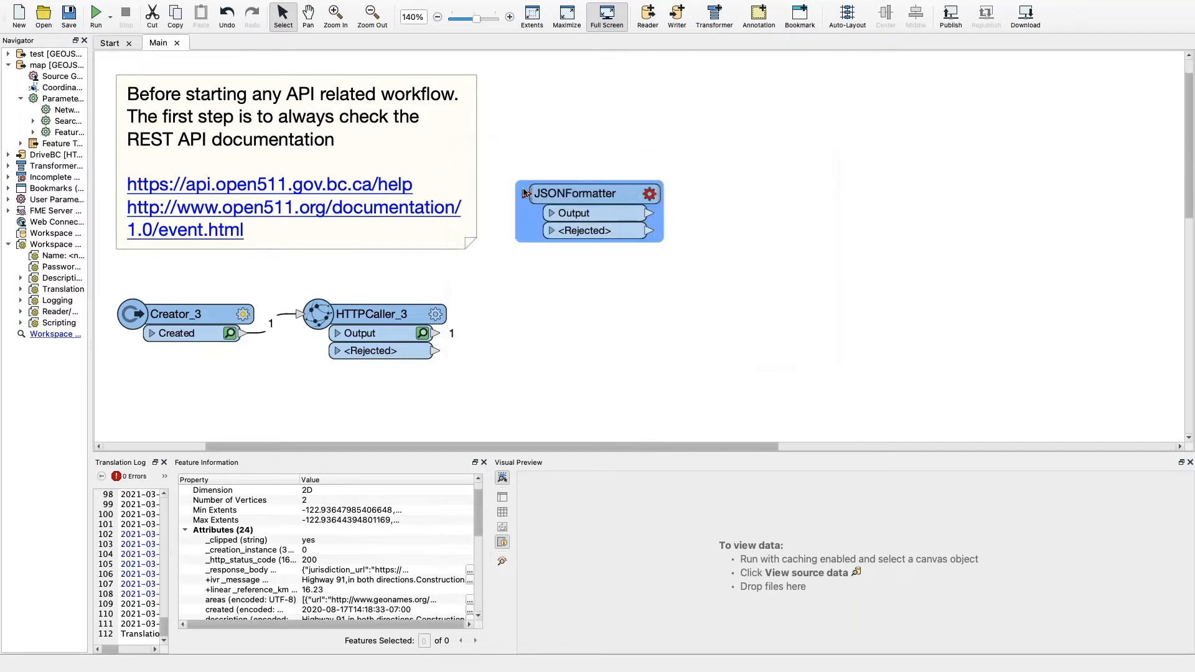
drag(524, 193, 496, 353)
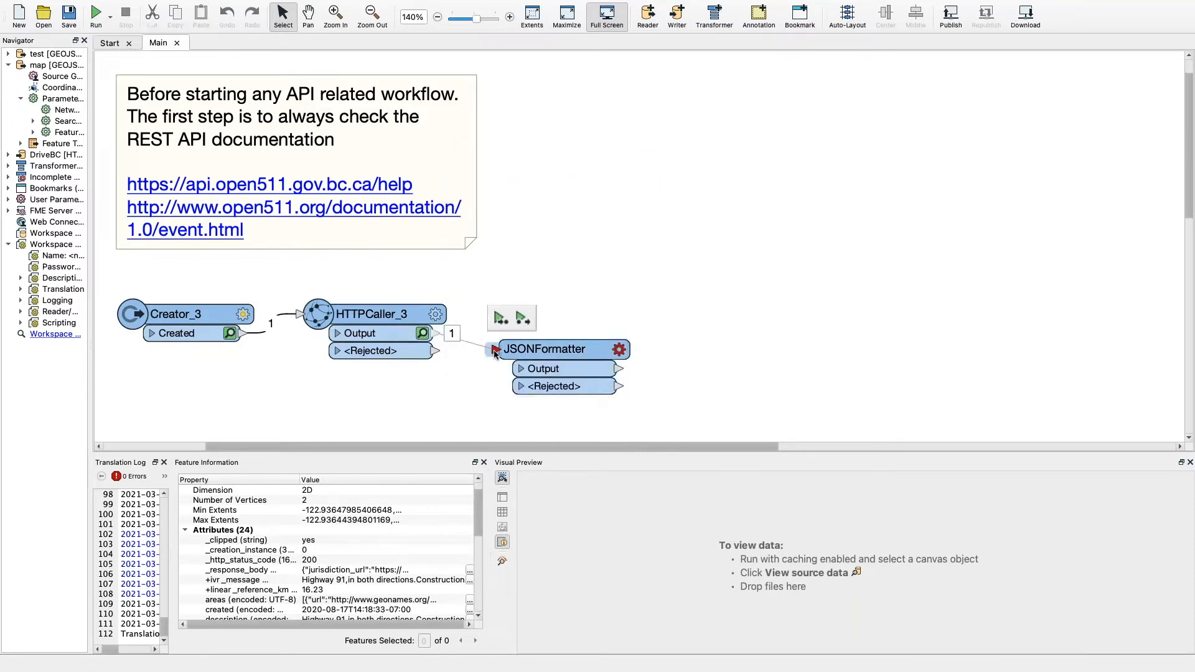
click(619, 350)
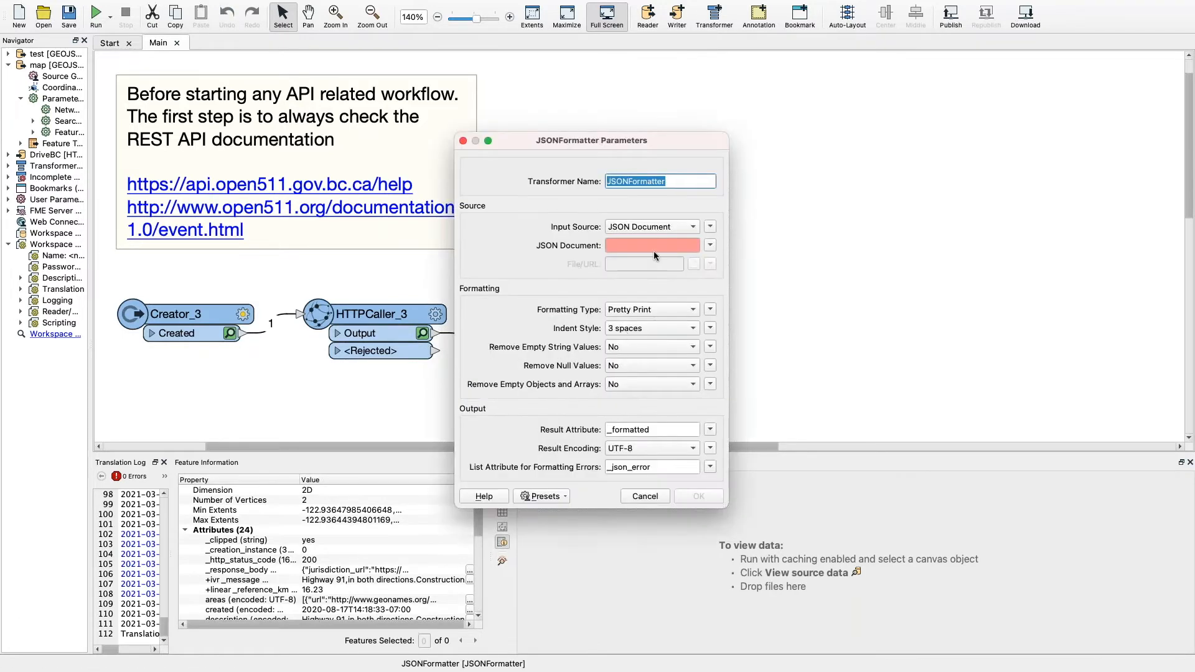
click(711, 246)
mouse_move(772, 259)
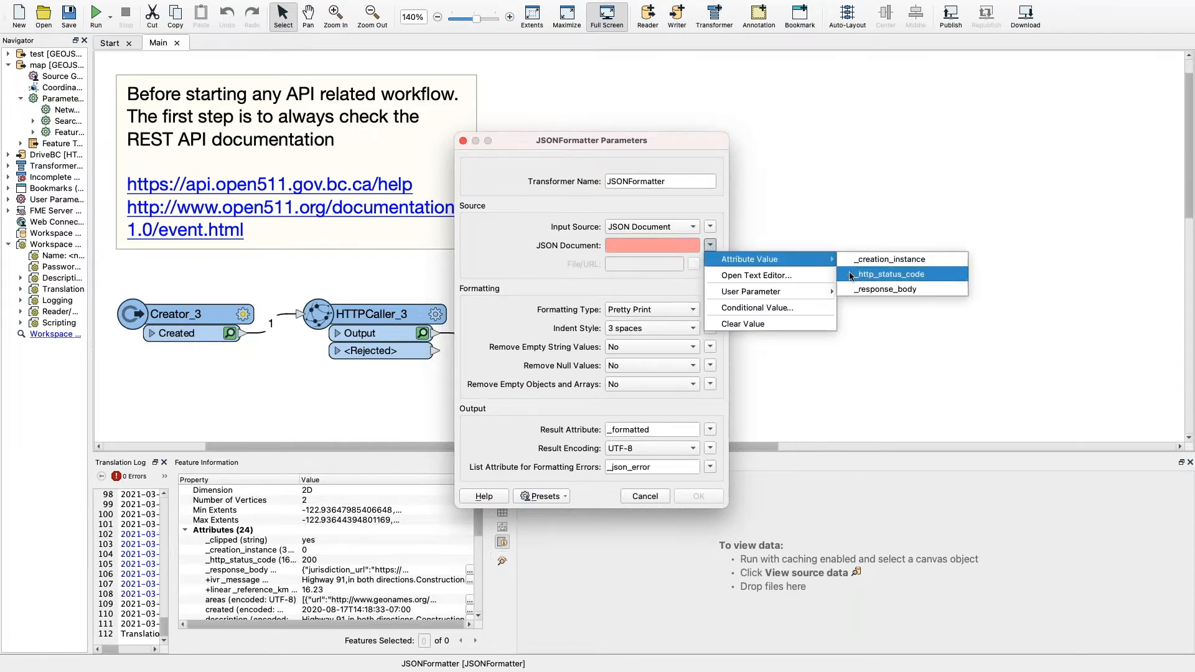
click(884, 289)
click(699, 497)
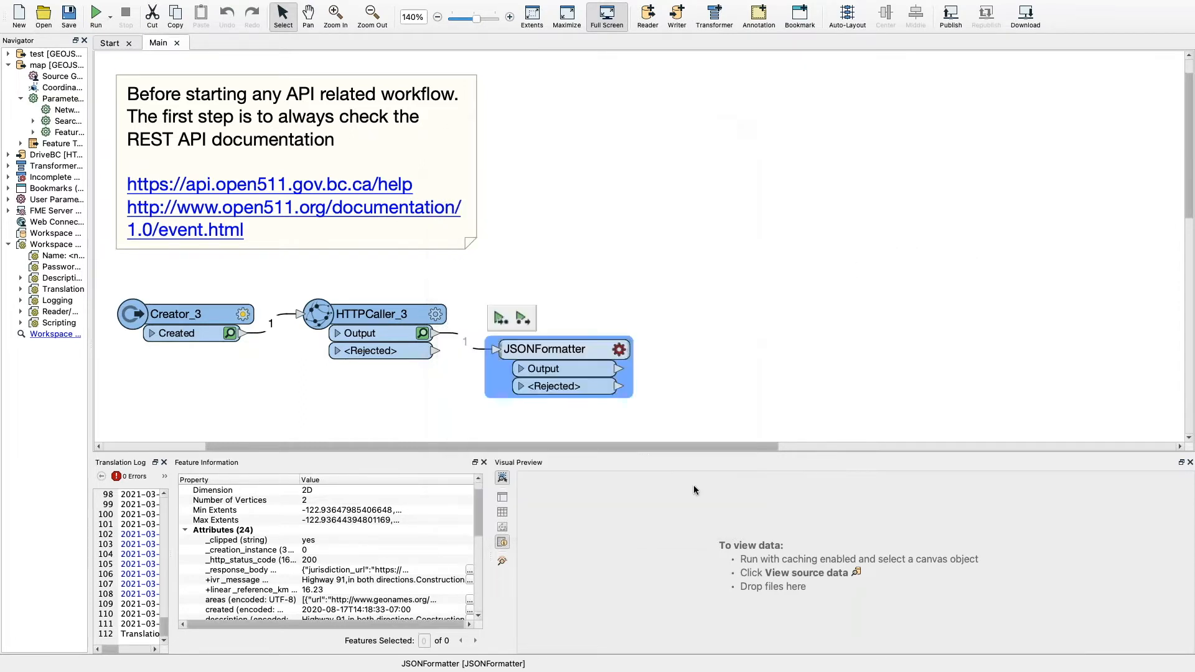
Run up to JSONFormatter and view the pretty-printed _formatted events JSON
click(501, 319)
click(740, 376)
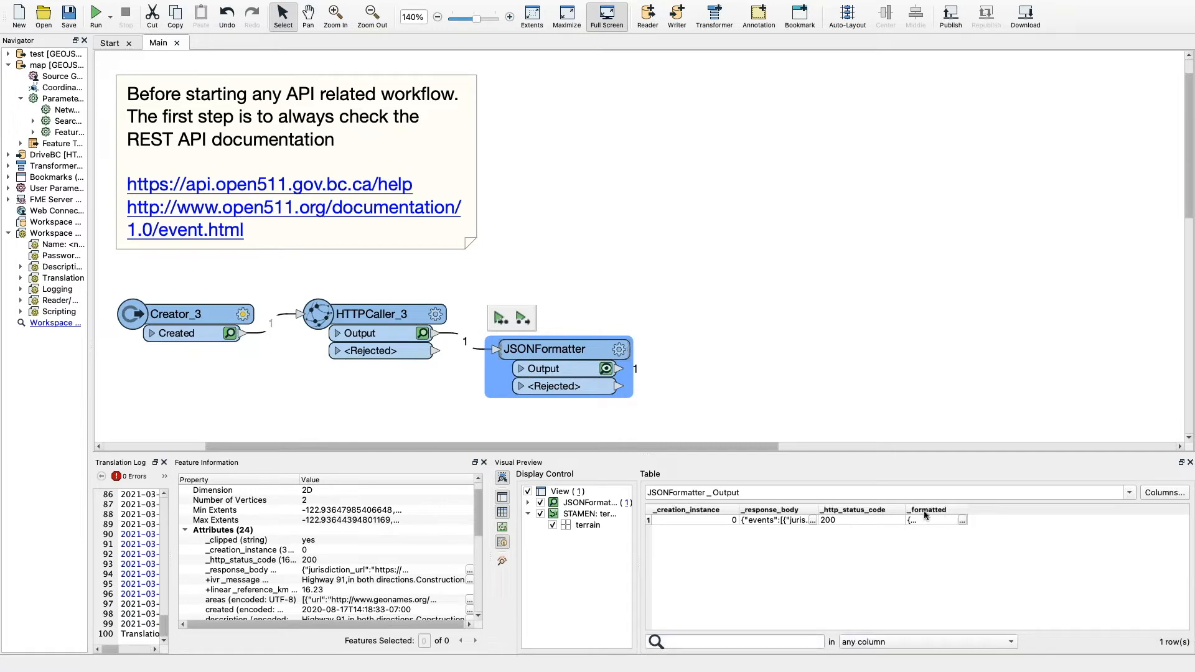
click(965, 525)
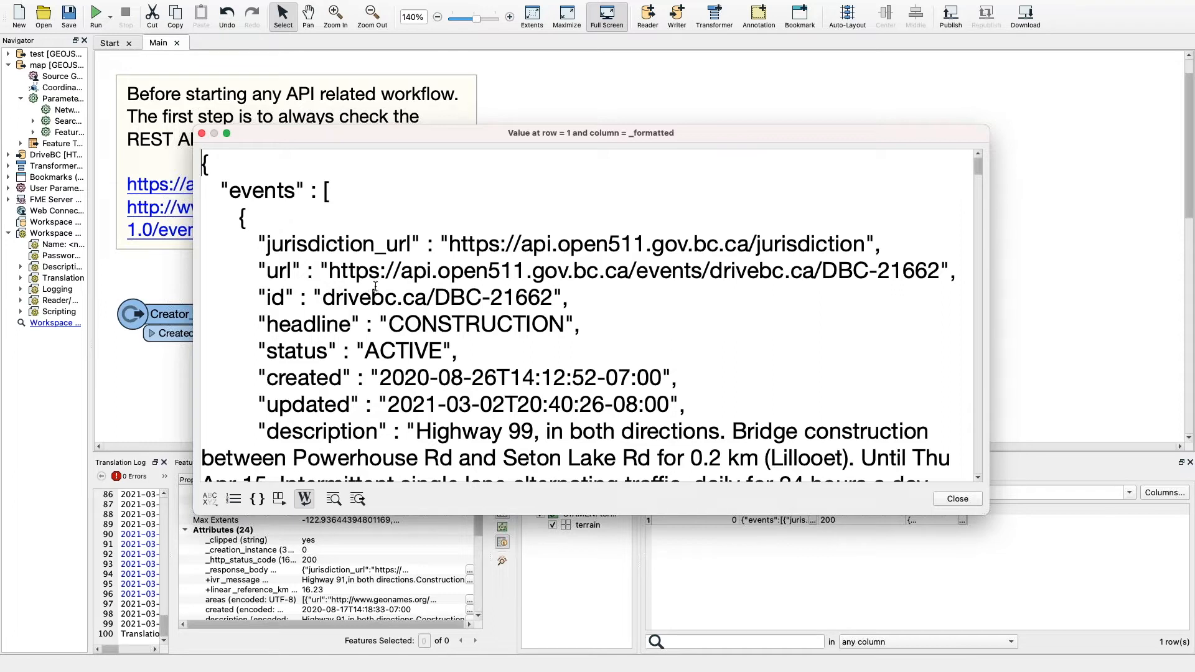
scroll(361, 278, down, 2)
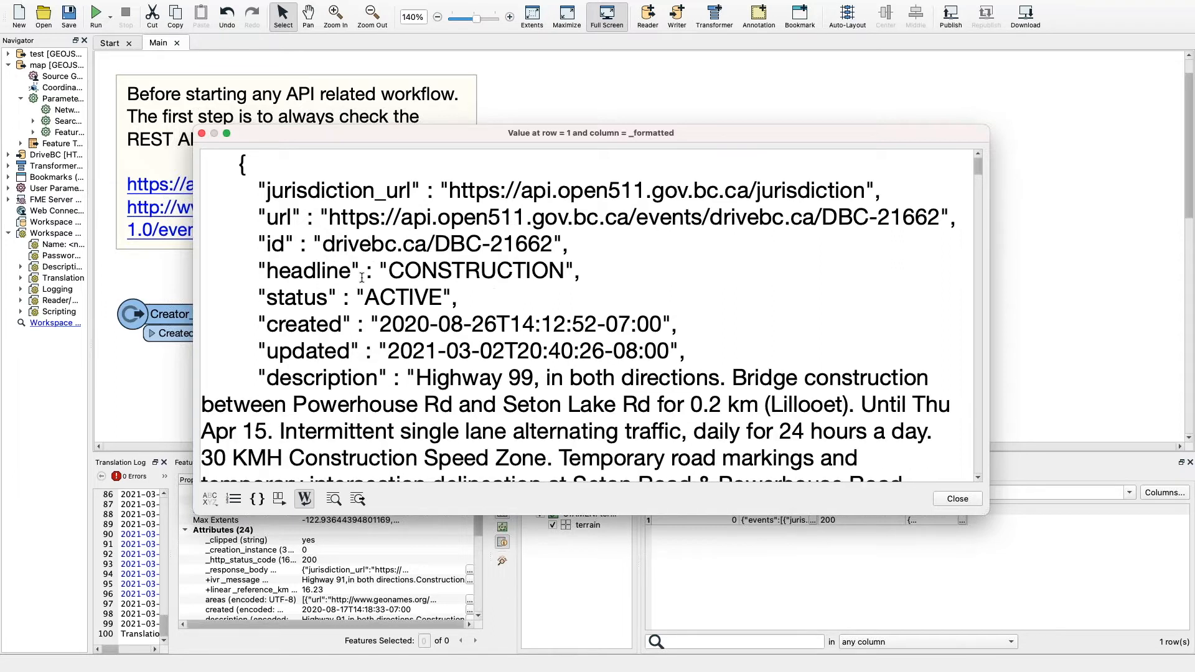
scroll(361, 278, up, 2)
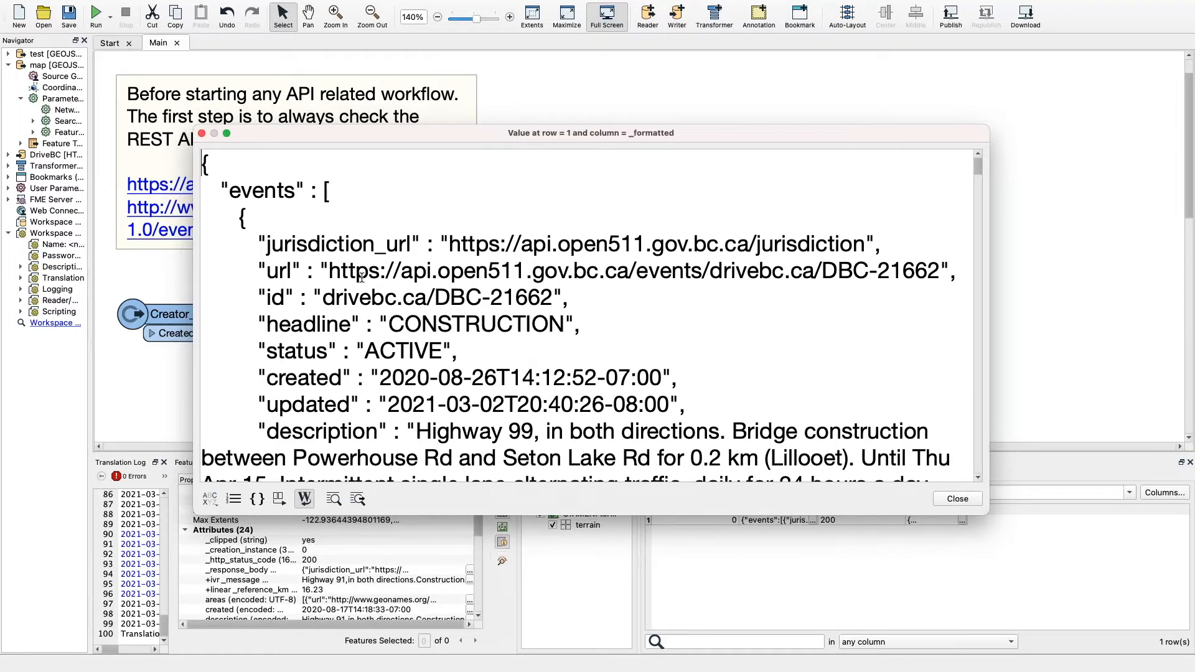
scroll(362, 278, down, 1)
scroll(361, 277, down, 10)
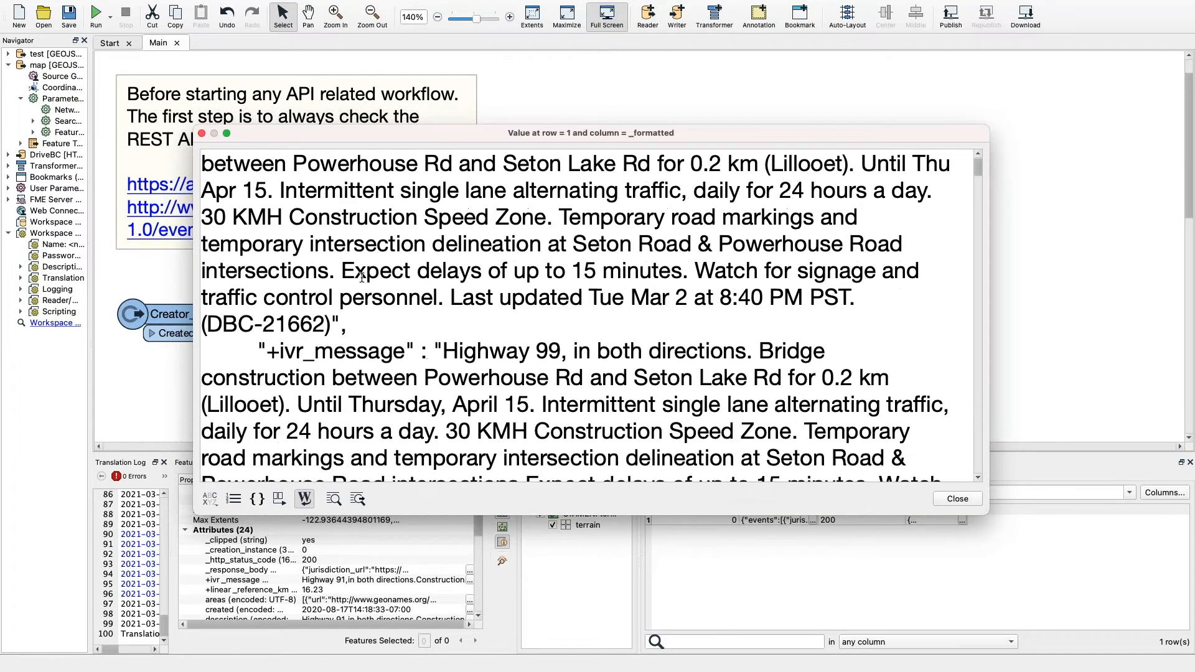
scroll(361, 277, up, 11)
Highlight the events key, first event DBC-21662's fields and the jurisdiction_url key in the JSON
drag(215, 181, 311, 190)
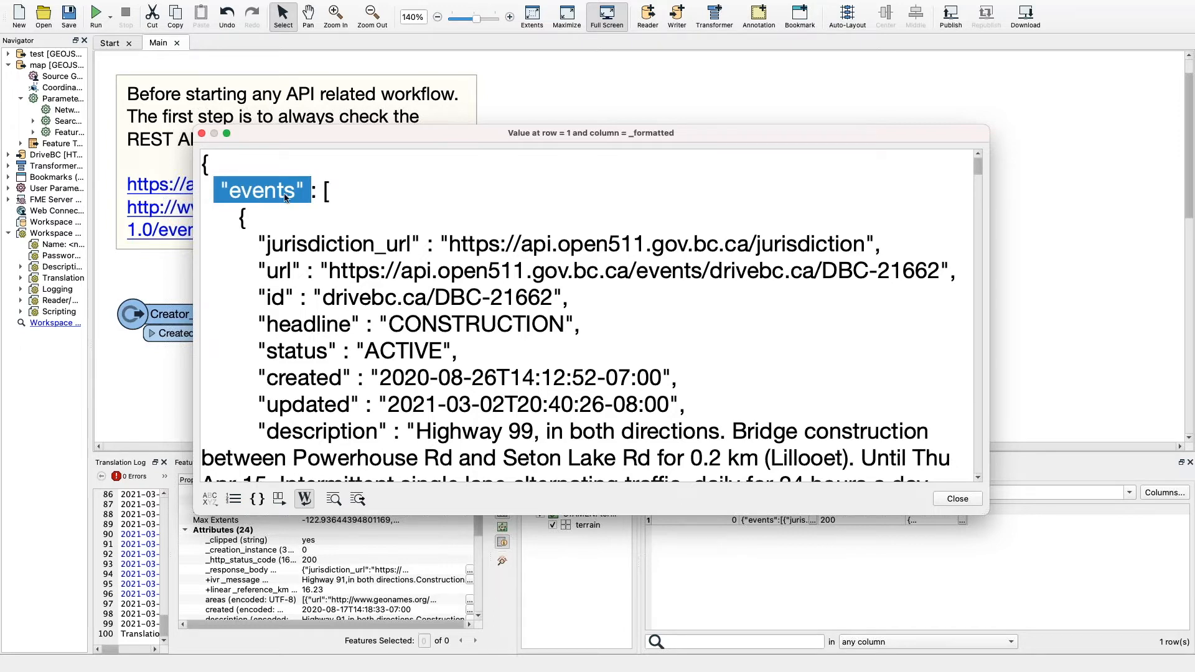
click(273, 244)
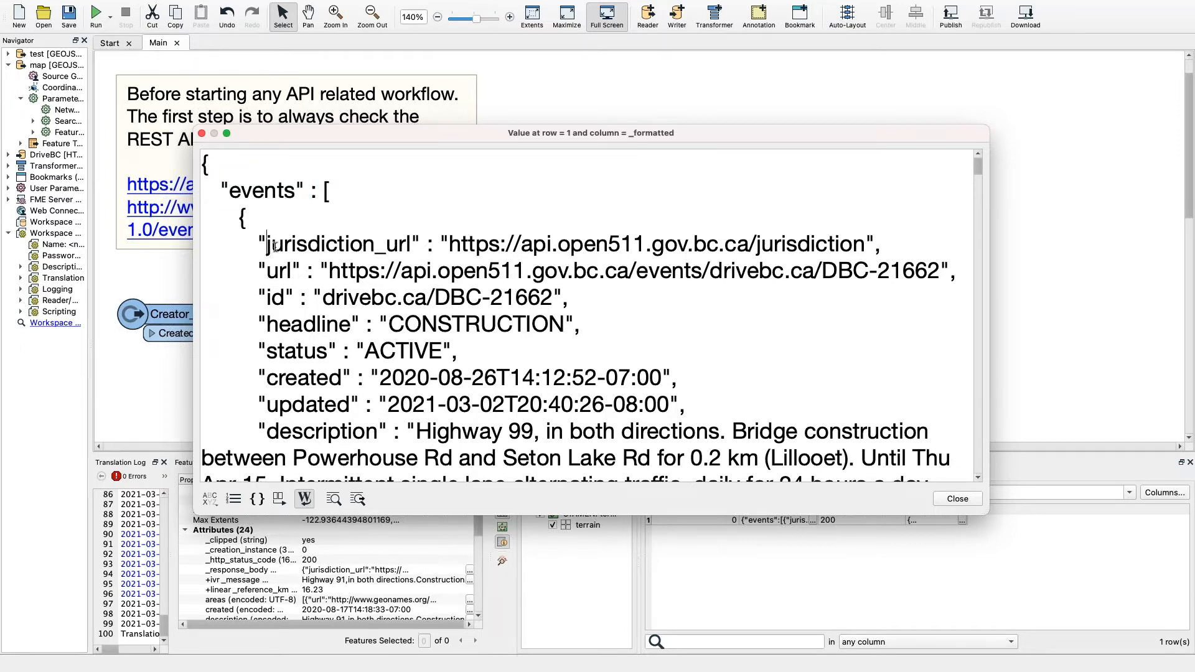
drag(274, 246, 431, 436)
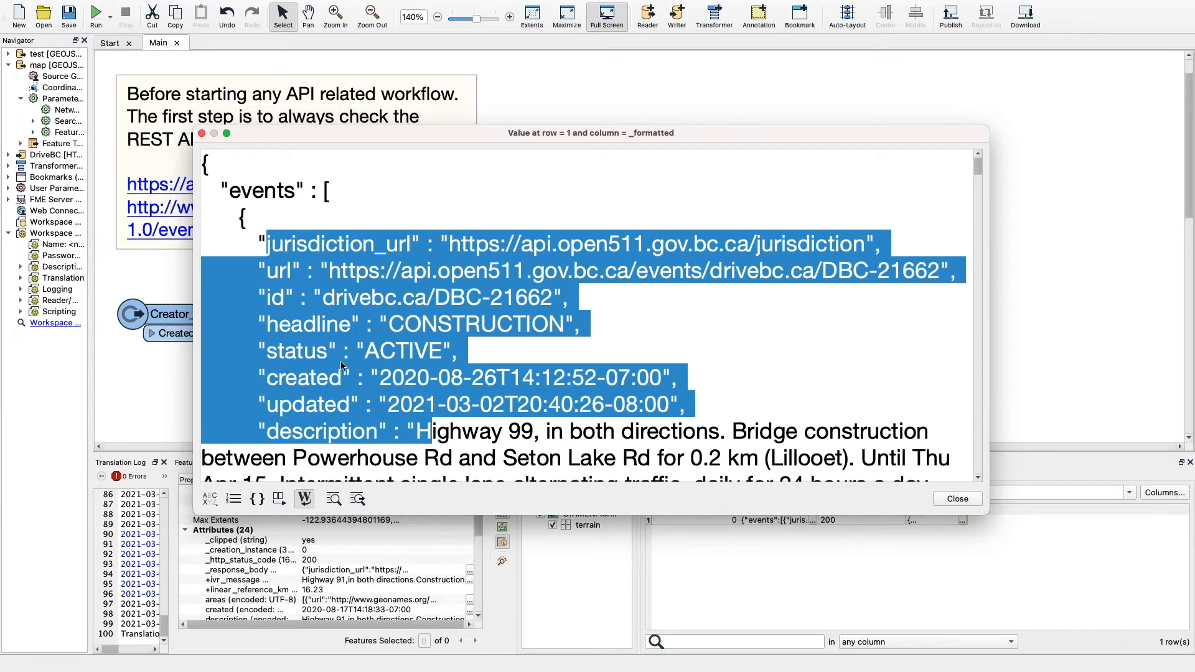
click(327, 246)
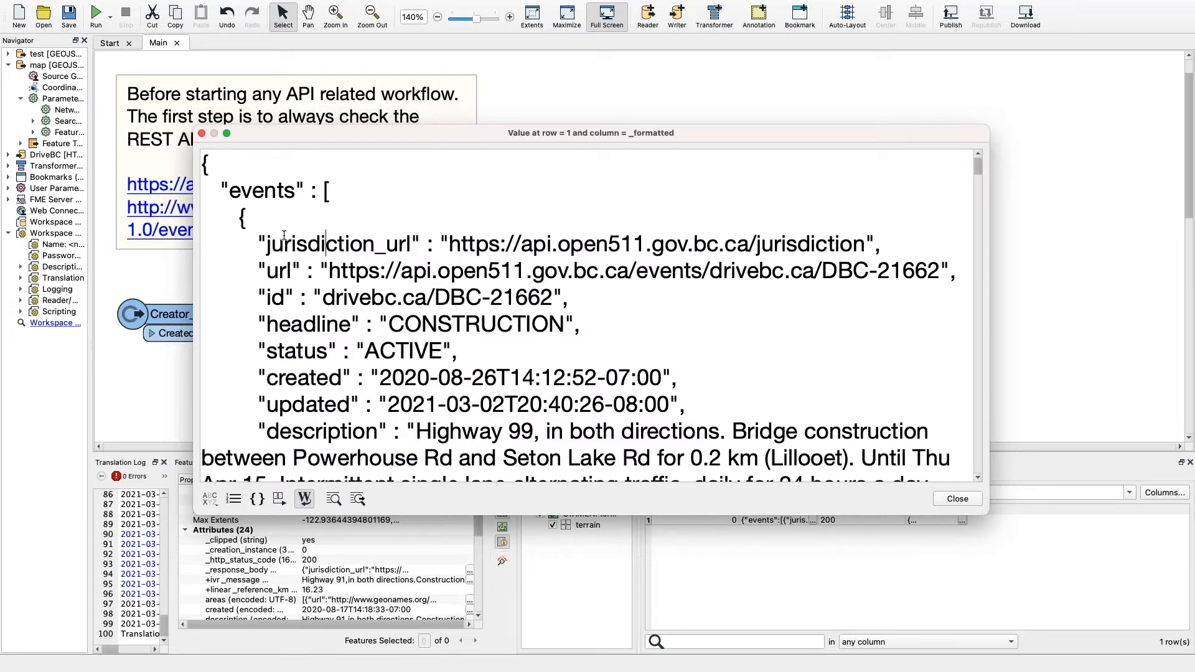
drag(378, 244, 429, 249)
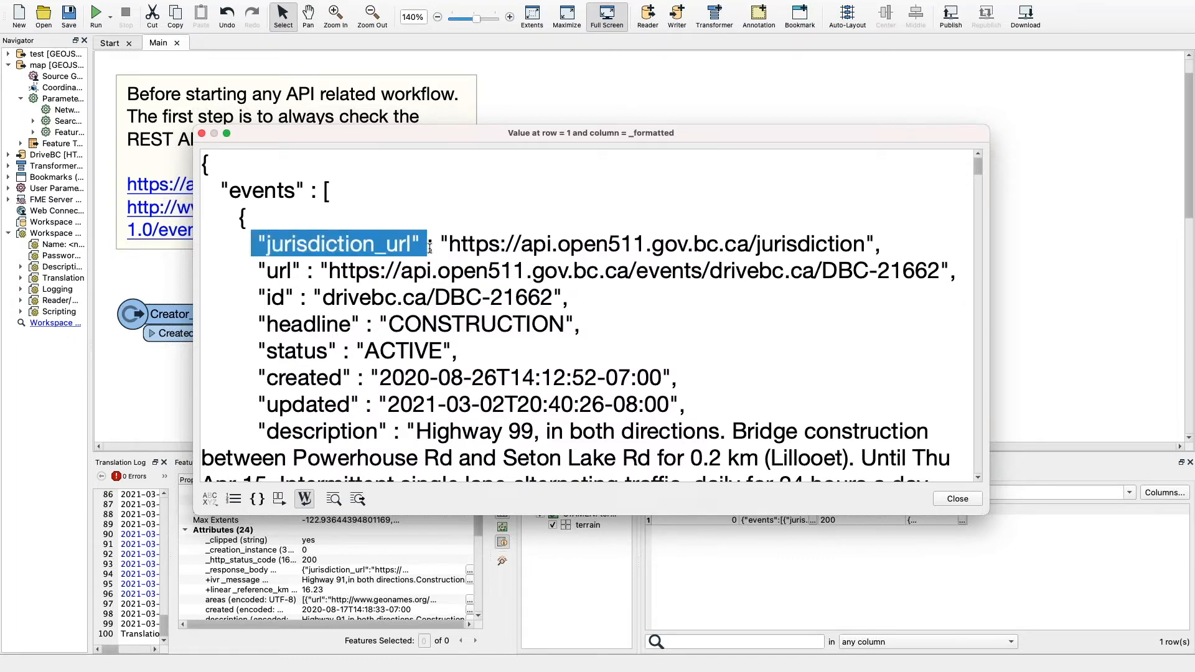
scroll(414, 272, down, 5)
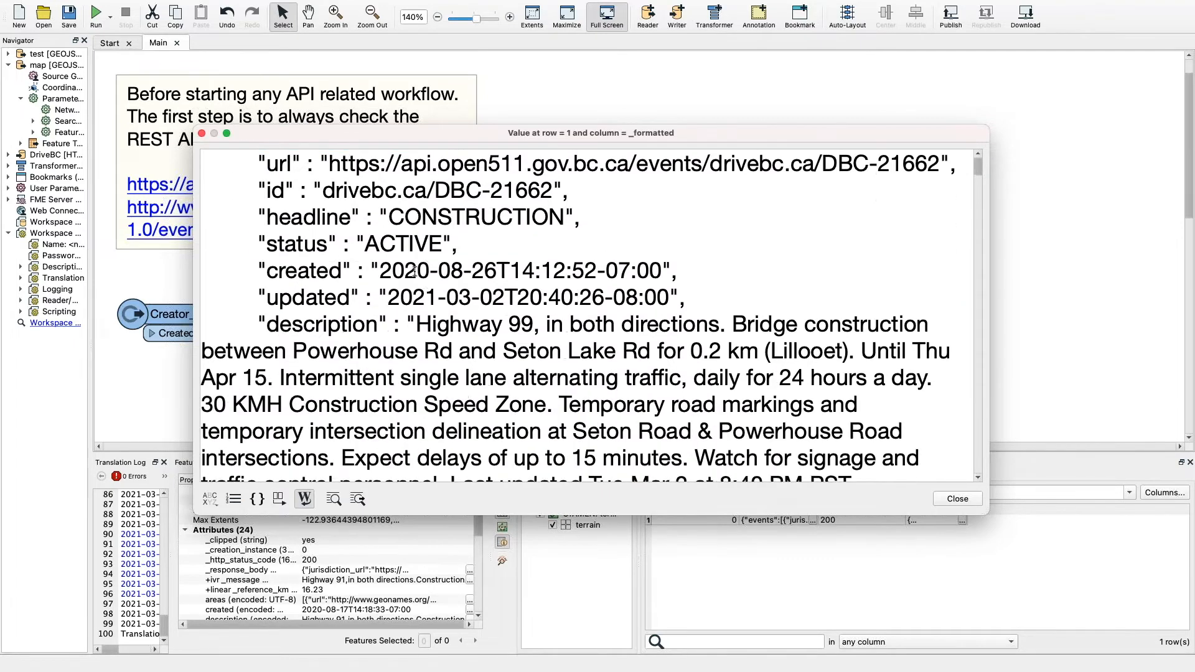
scroll(415, 272, up, 5)
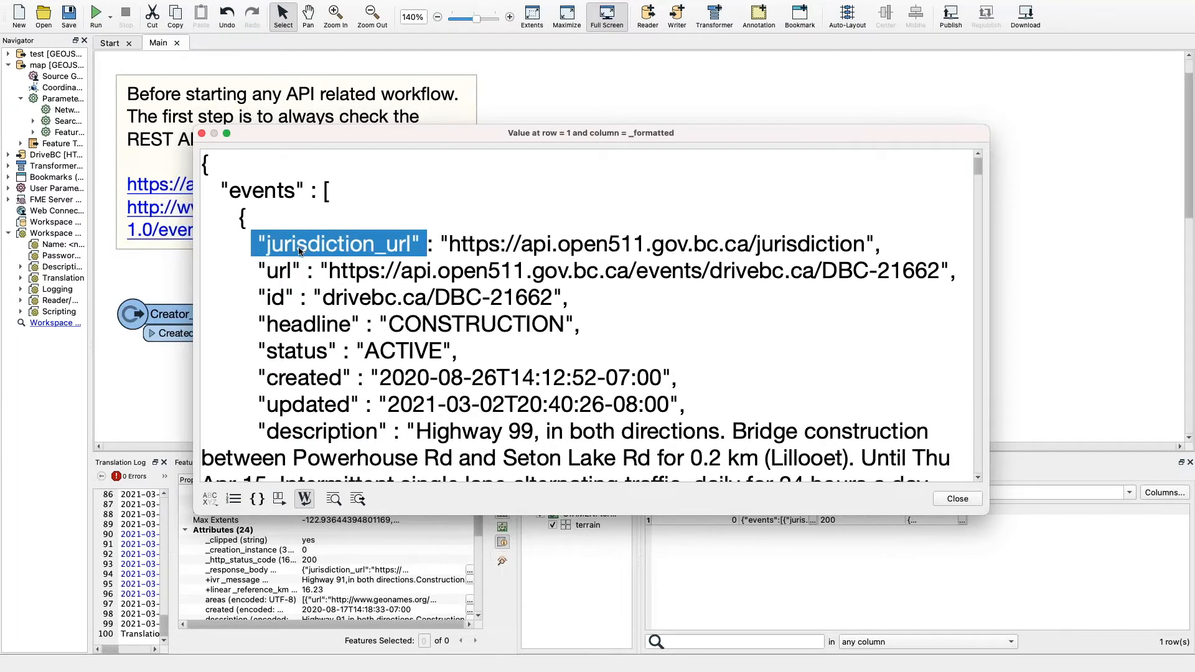
click(958, 499)
Add a JSONFragmenter_3 transformer below the annotation, moving JSONFormatter lower to make room
click(762, 319)
drag(573, 345, 542, 364)
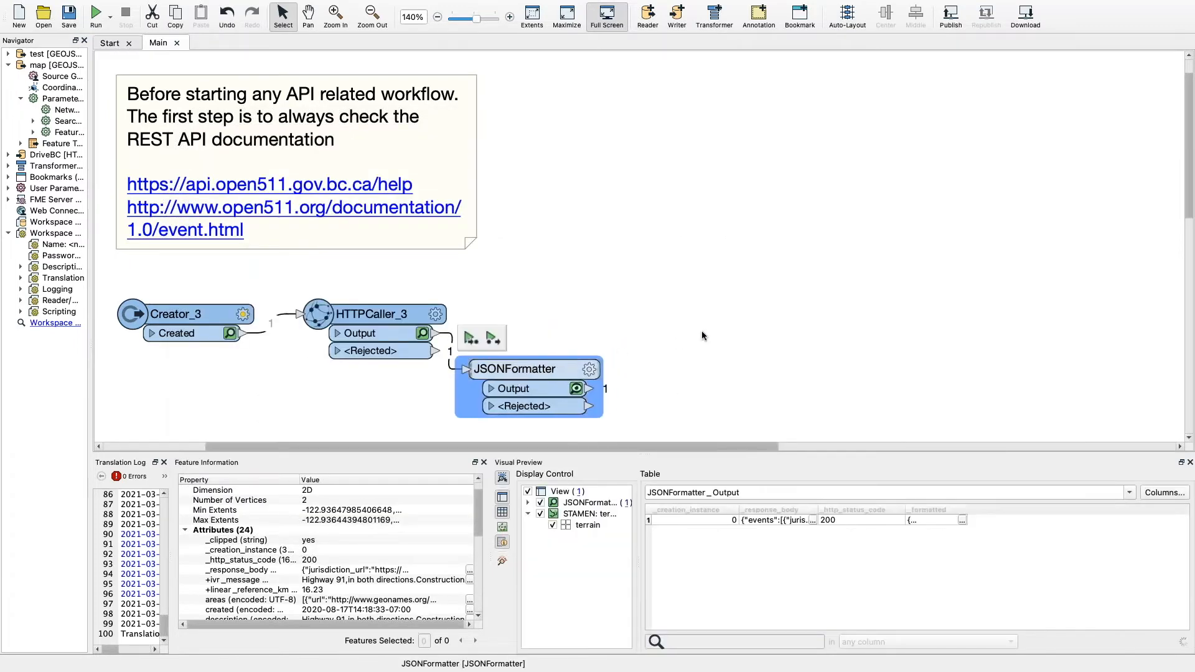
click(702, 336)
text(json)
key(Down)
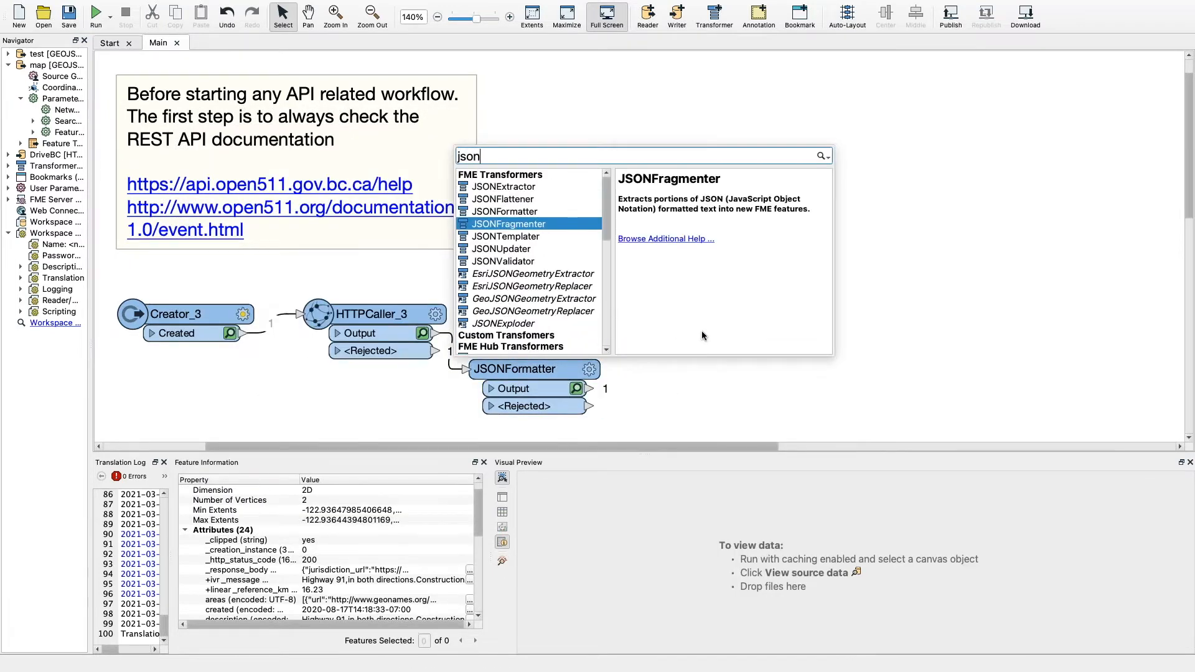
double_click(505, 225)
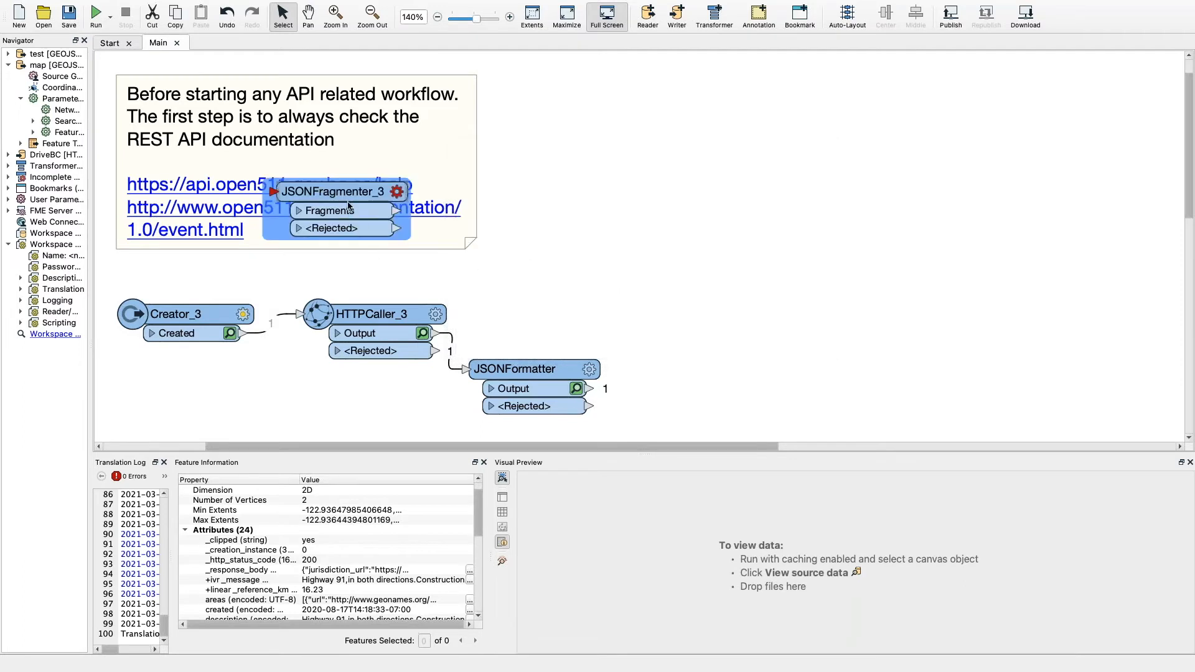
drag(349, 206, 615, 265)
click(529, 388)
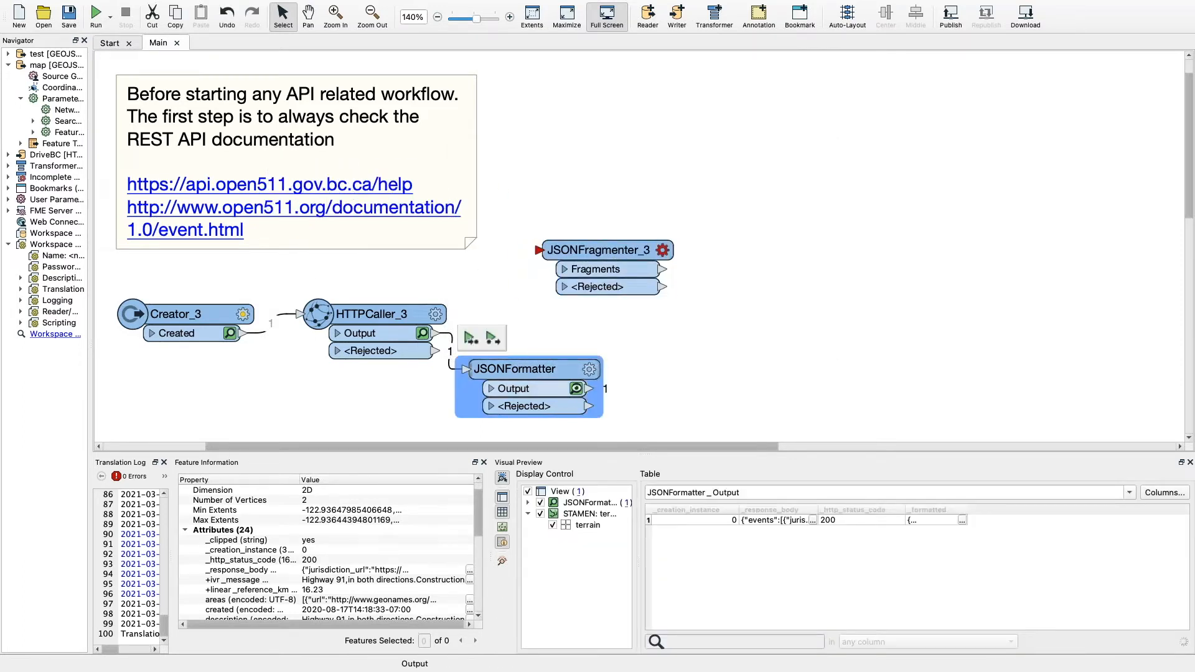
drag(620, 249, 572, 289)
Feed HTTPCaller_3's Output into JSONFragmenter_3 reading _response_body, then run the workspace
drag(433, 334, 494, 289)
click(611, 291)
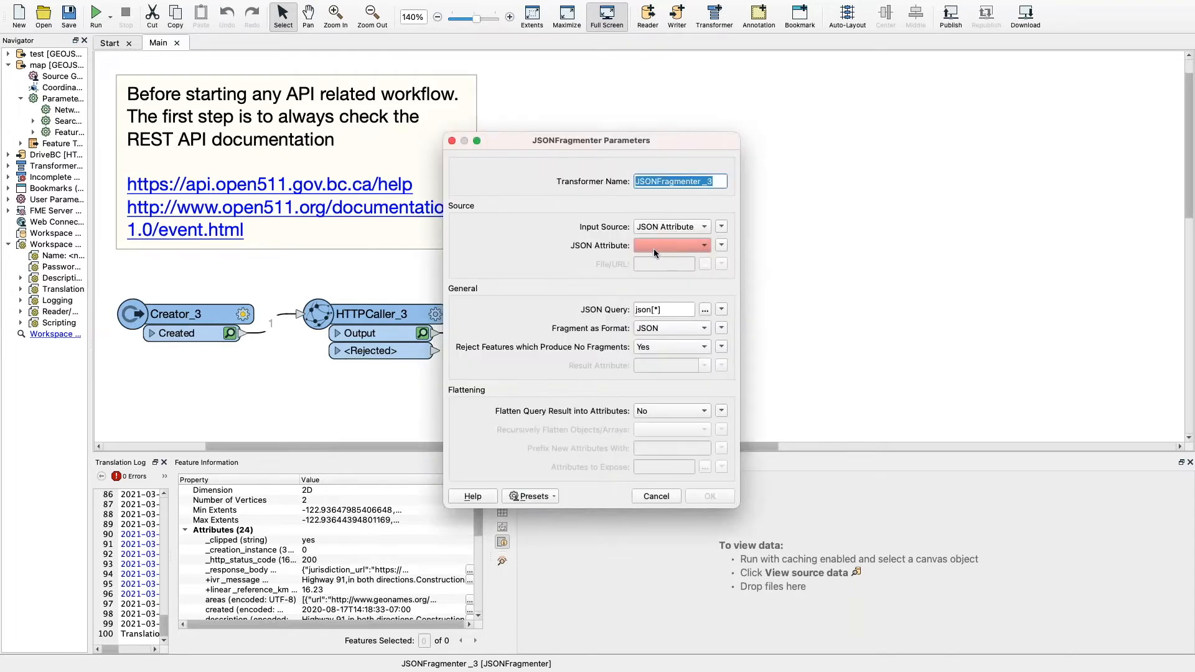
click(653, 248)
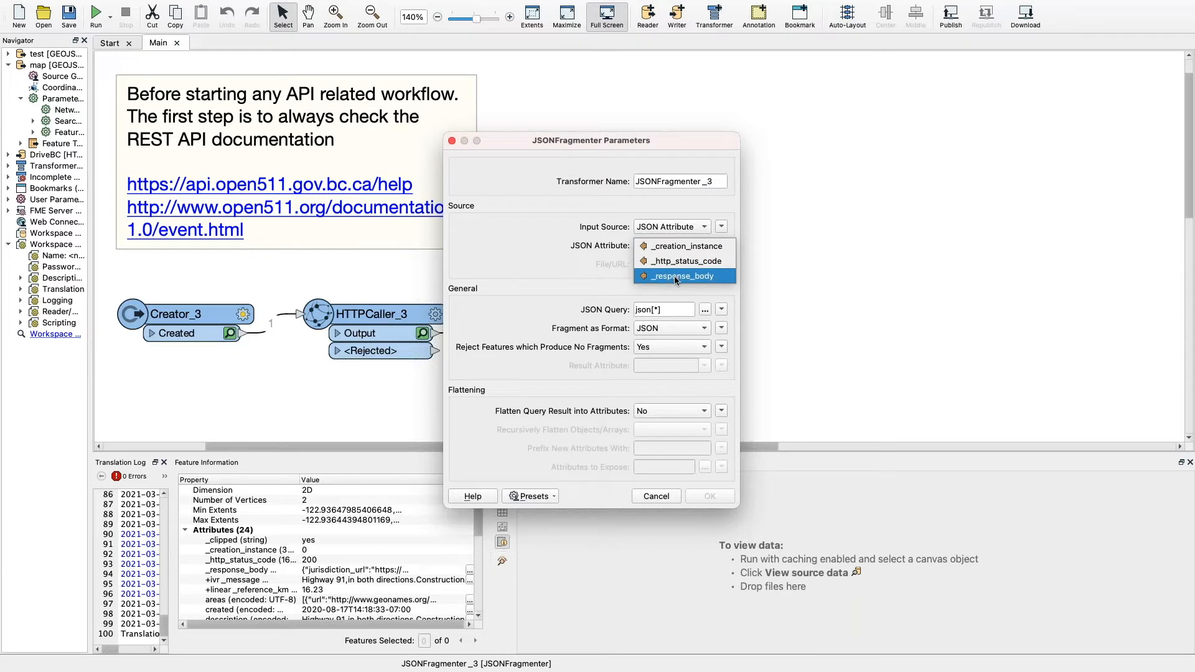
click(676, 278)
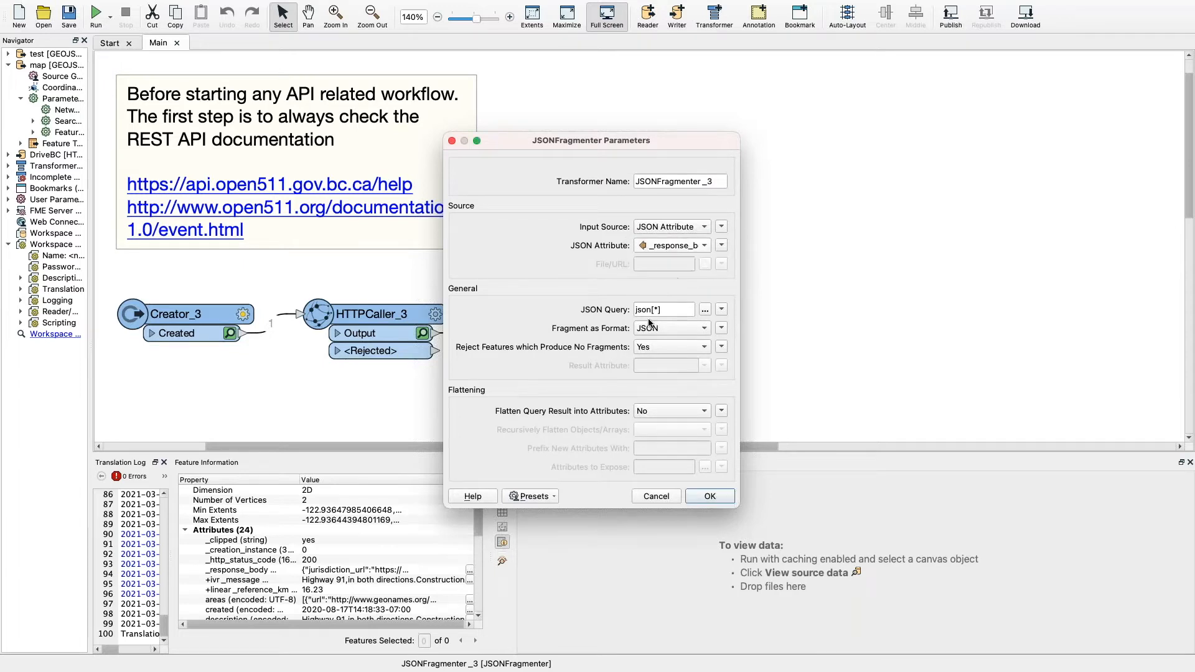
click(710, 496)
key(super+r)
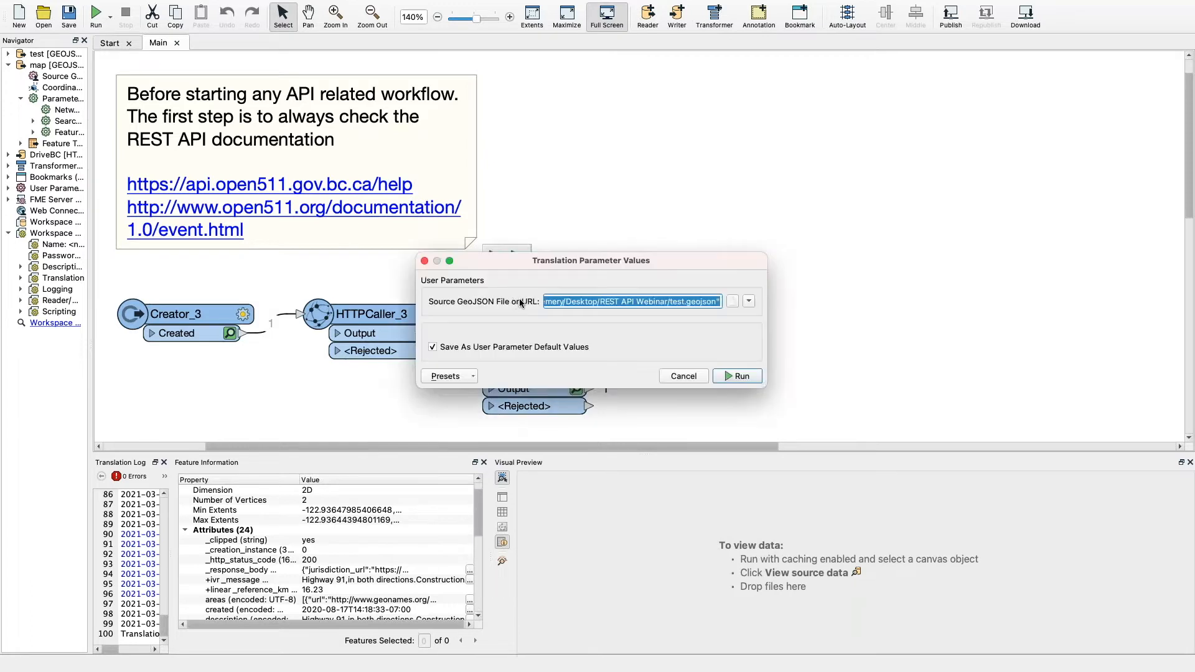
click(740, 376)
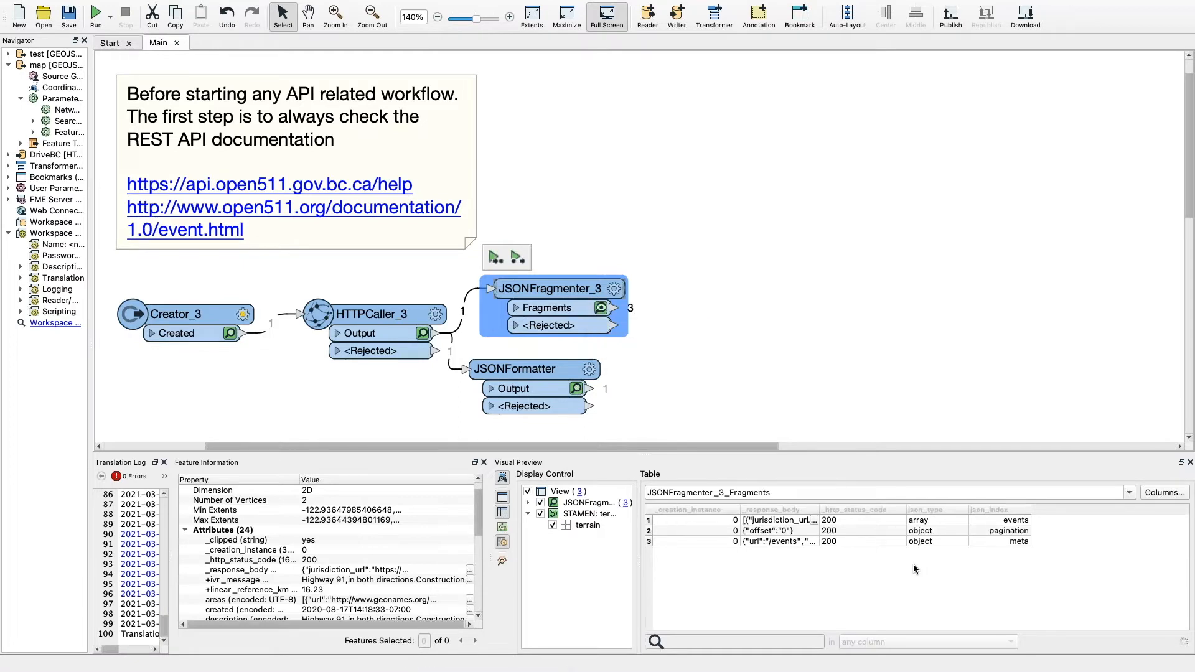
Inspect the three fragments (events, pagination, meta) and the events fragment's response body
click(987, 522)
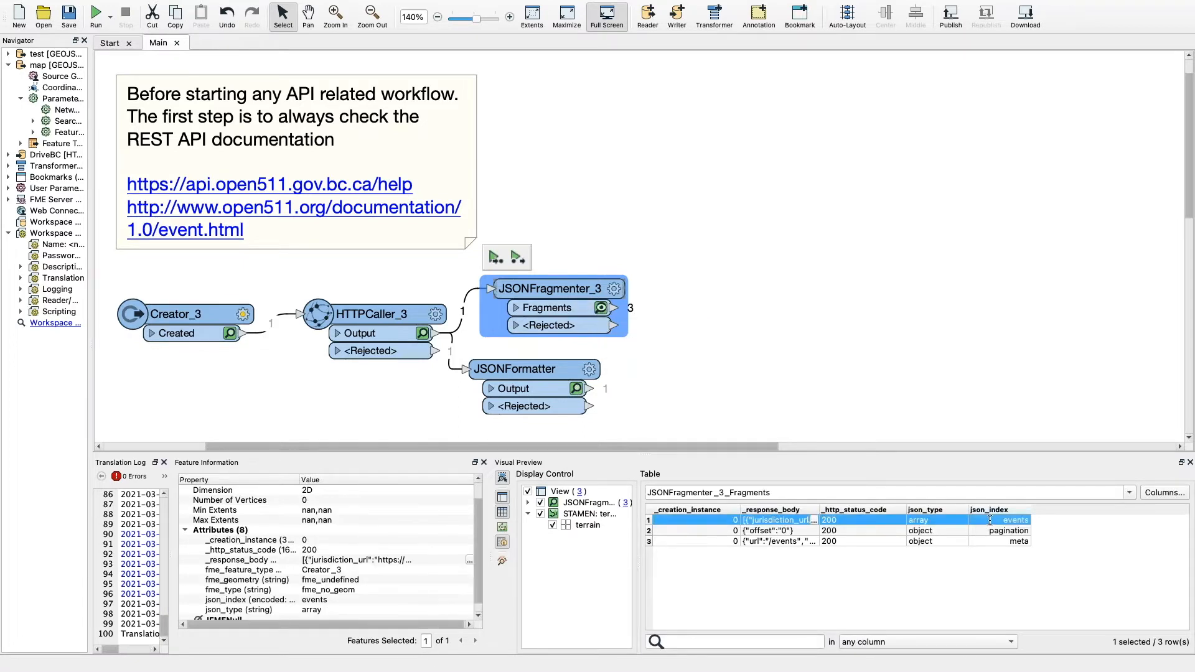
drag(872, 454, 862, 380)
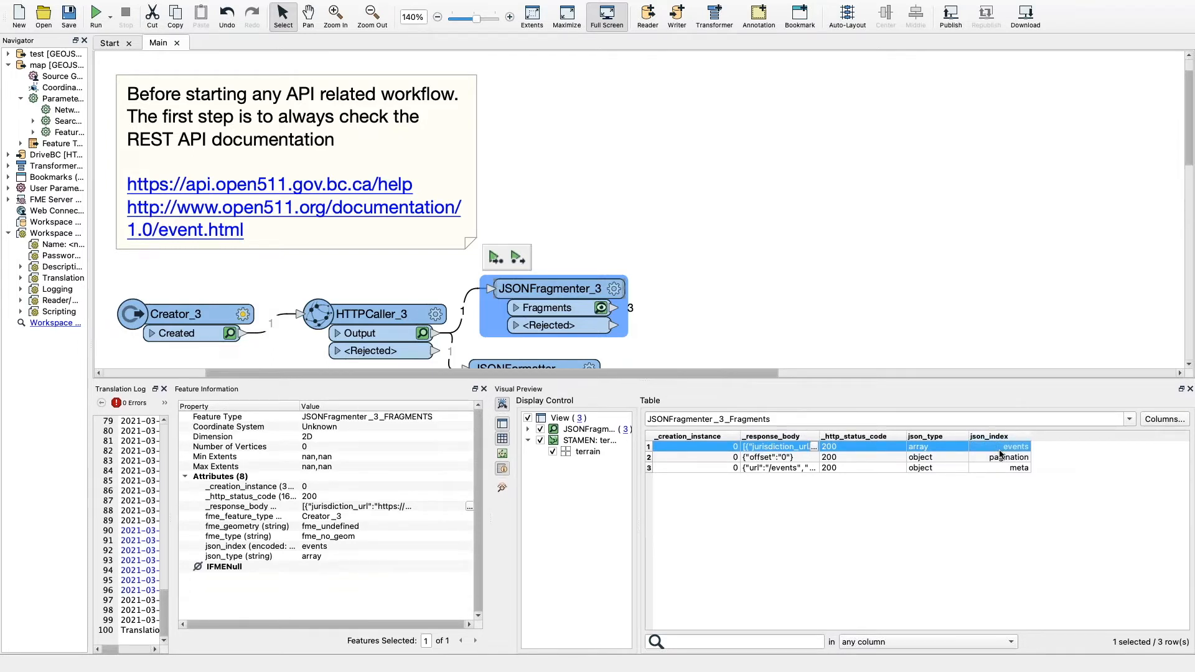
click(813, 446)
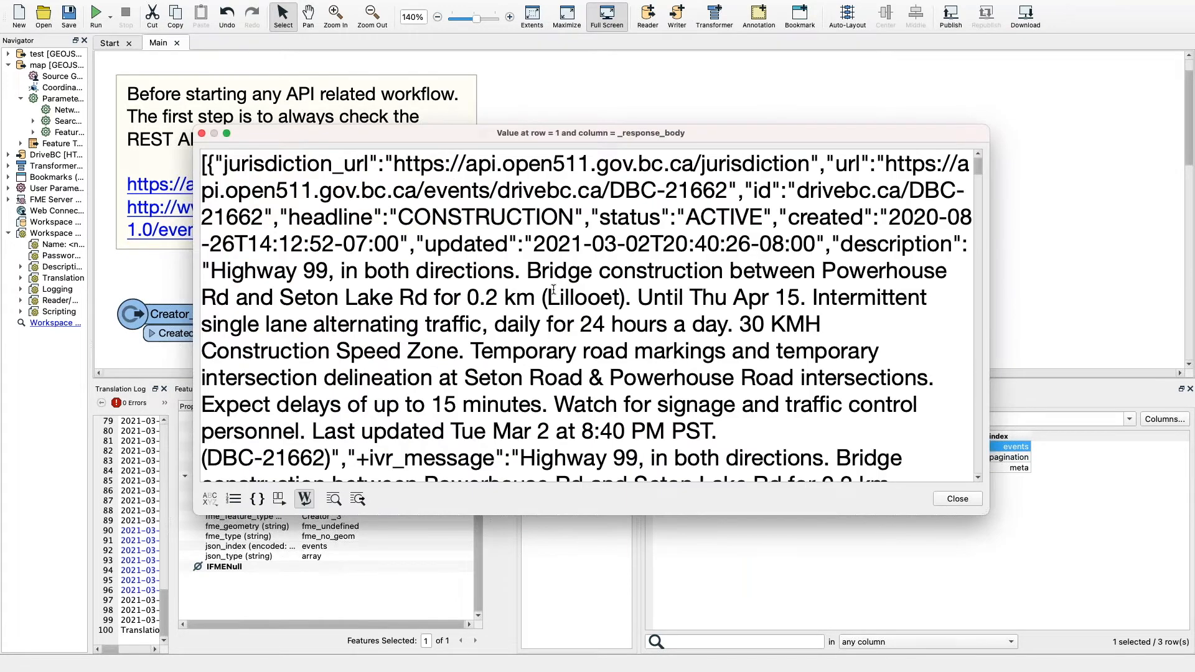
scroll(554, 289, down, 3)
click(958, 499)
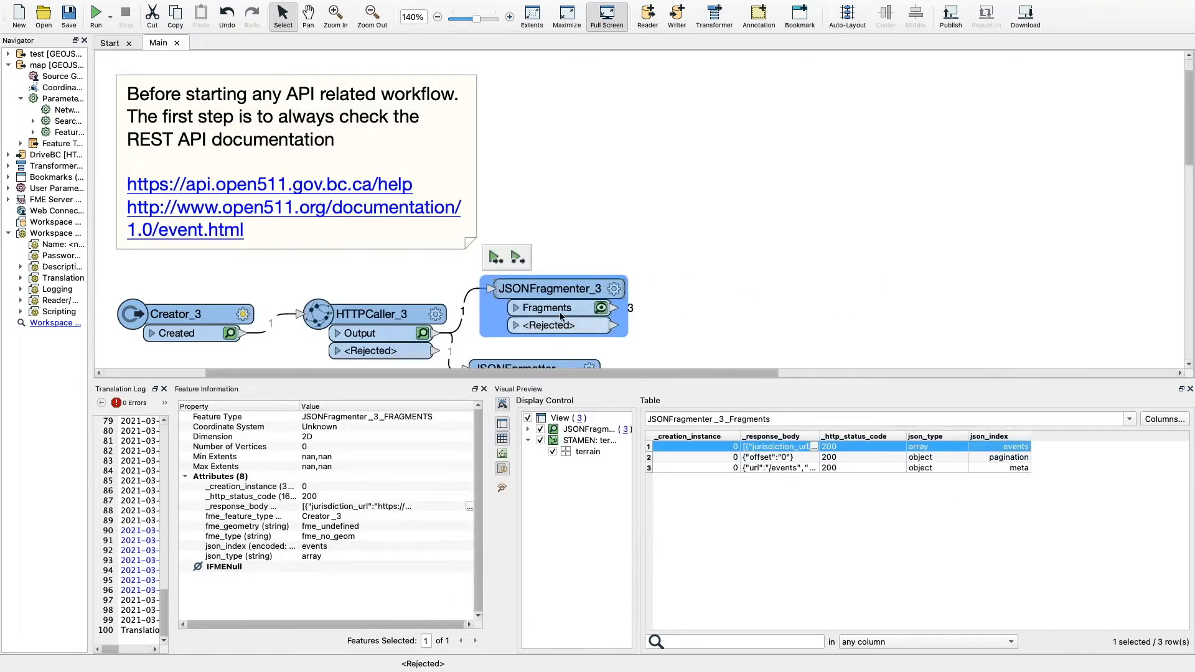
click(614, 288)
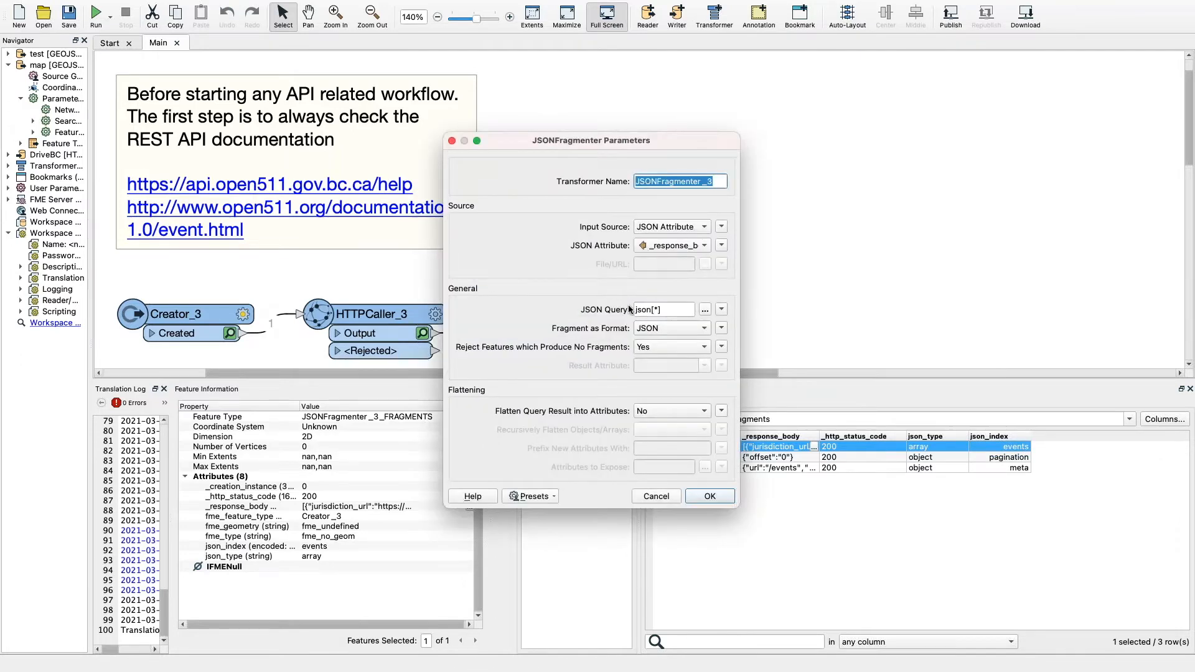
Change JSONFragmenter_3's JSON query to json["events"][*]
triple_click(662, 311)
click(661, 312)
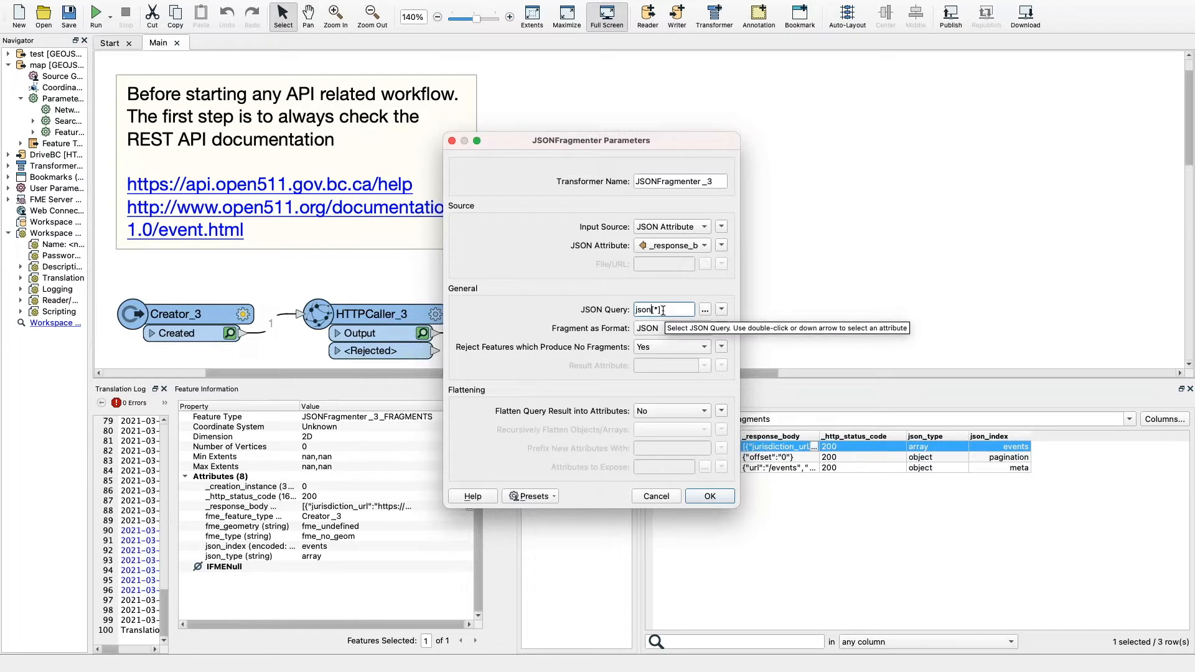
text(["events)
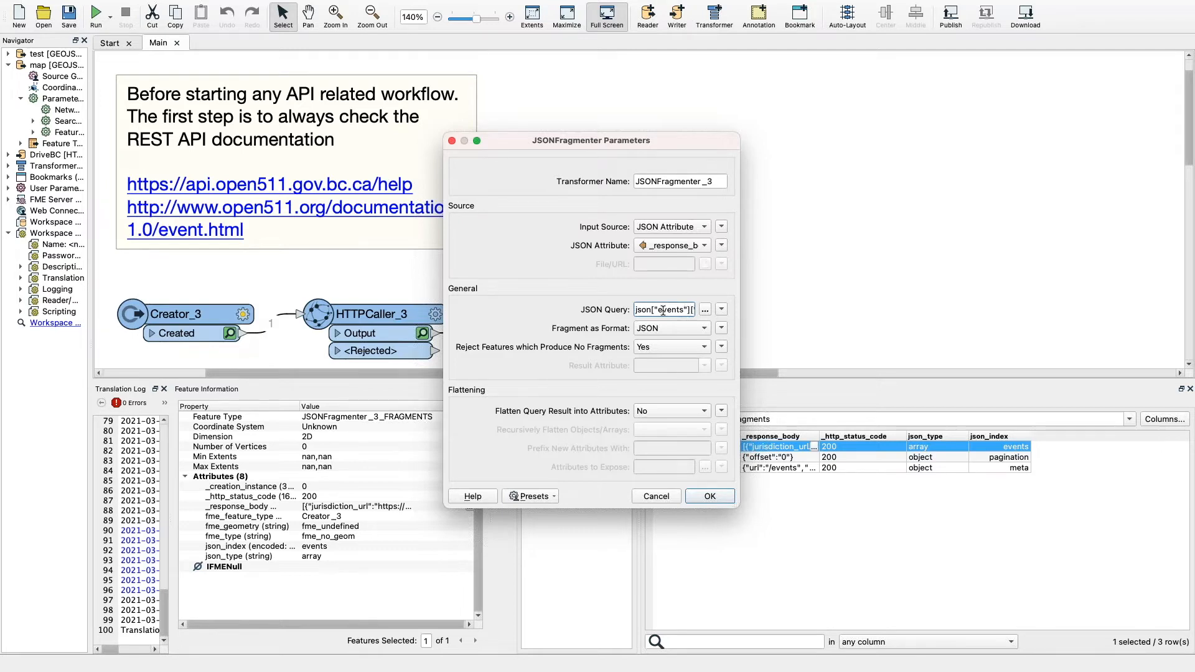
click(721, 309)
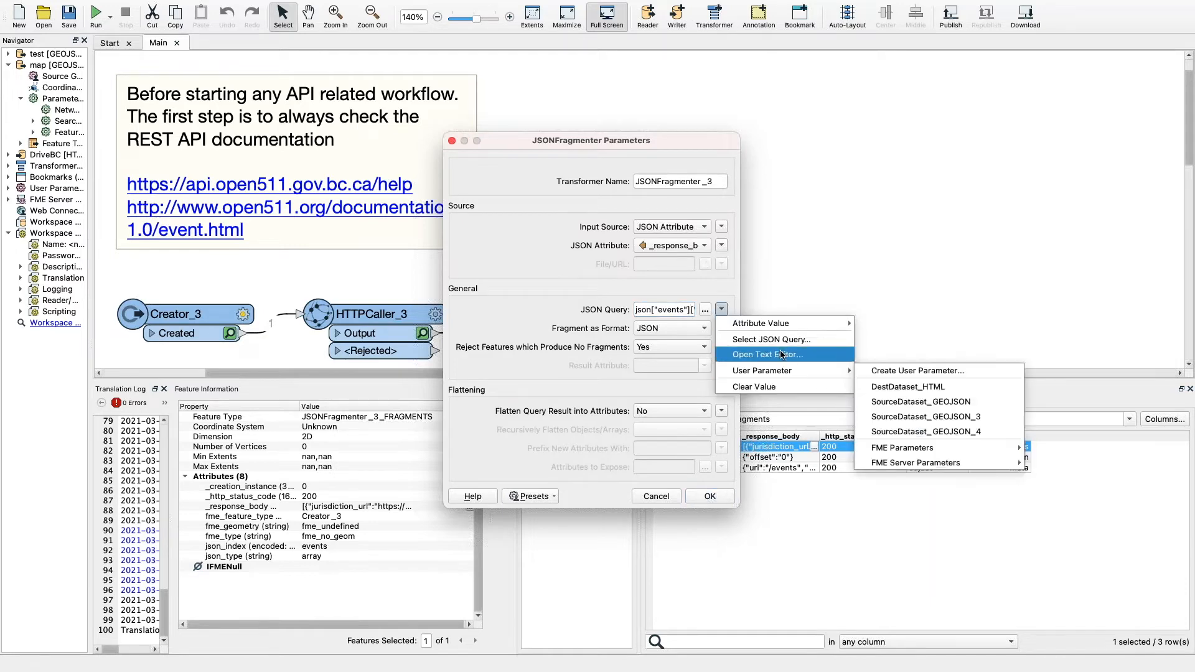
click(779, 355)
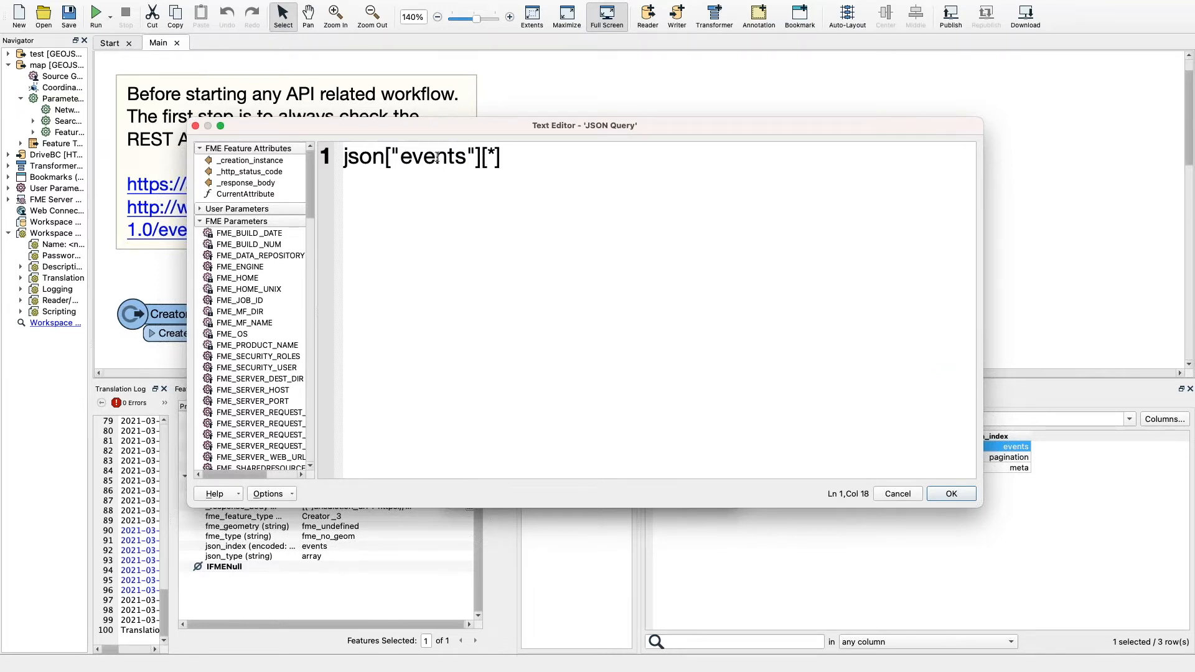
click(953, 494)
Turn flattening into attributes on and recursive flattening off, then rerun up to JSONFragmenter_3
click(655, 411)
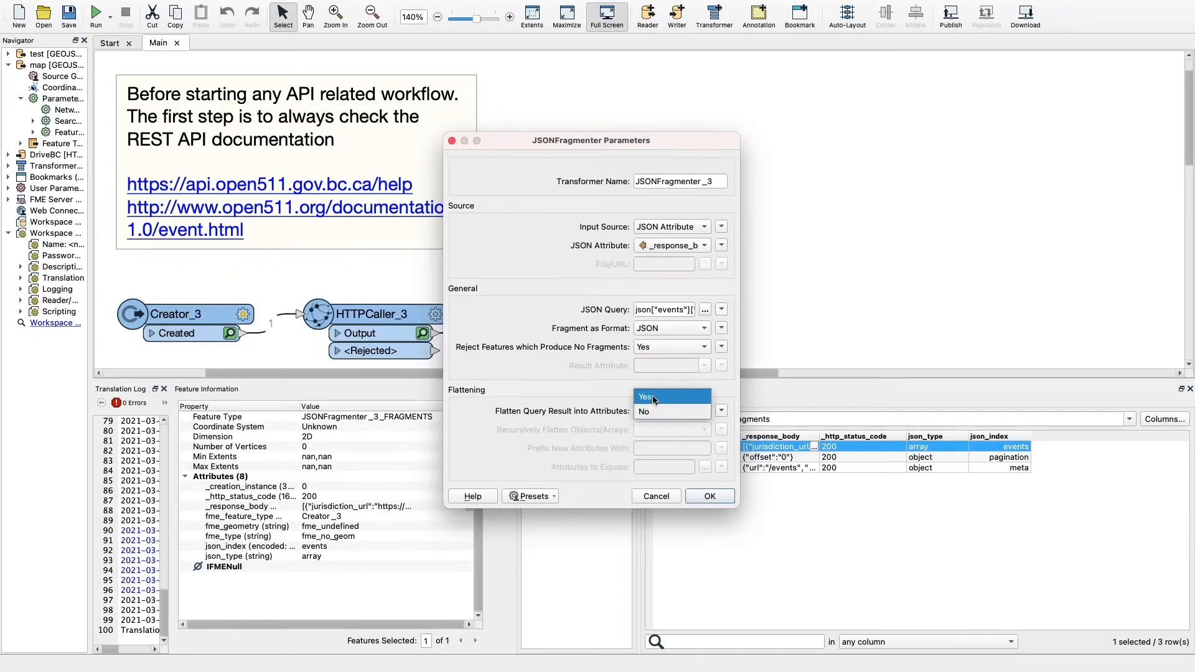
click(654, 400)
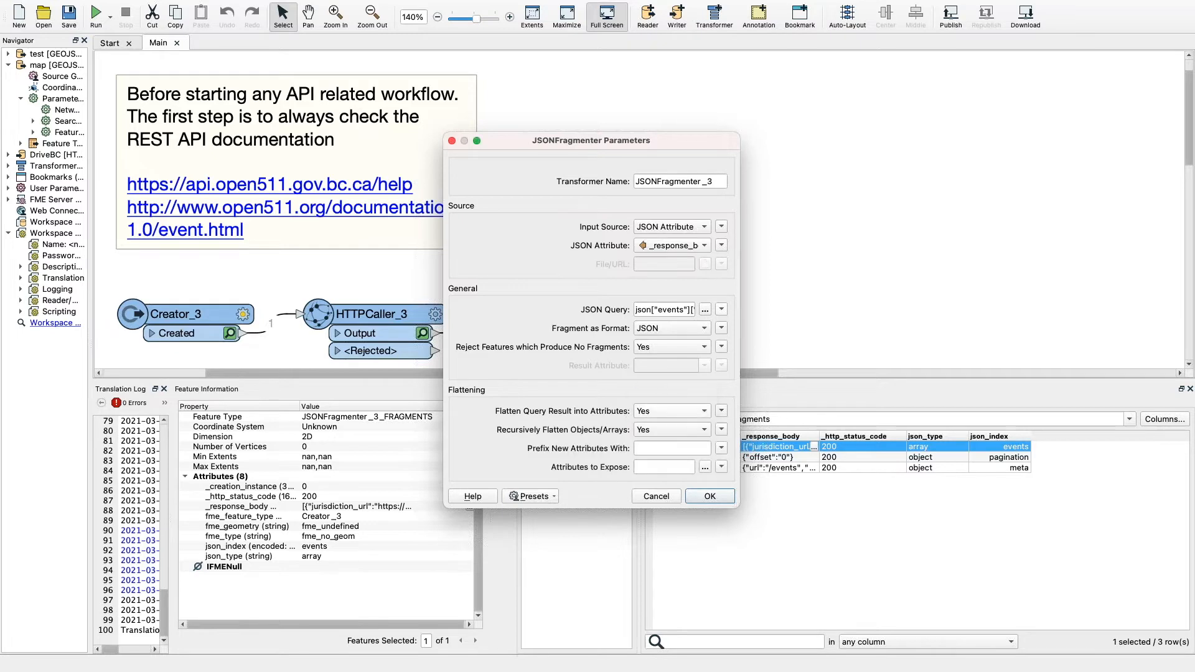
click(660, 429)
click(659, 447)
click(708, 500)
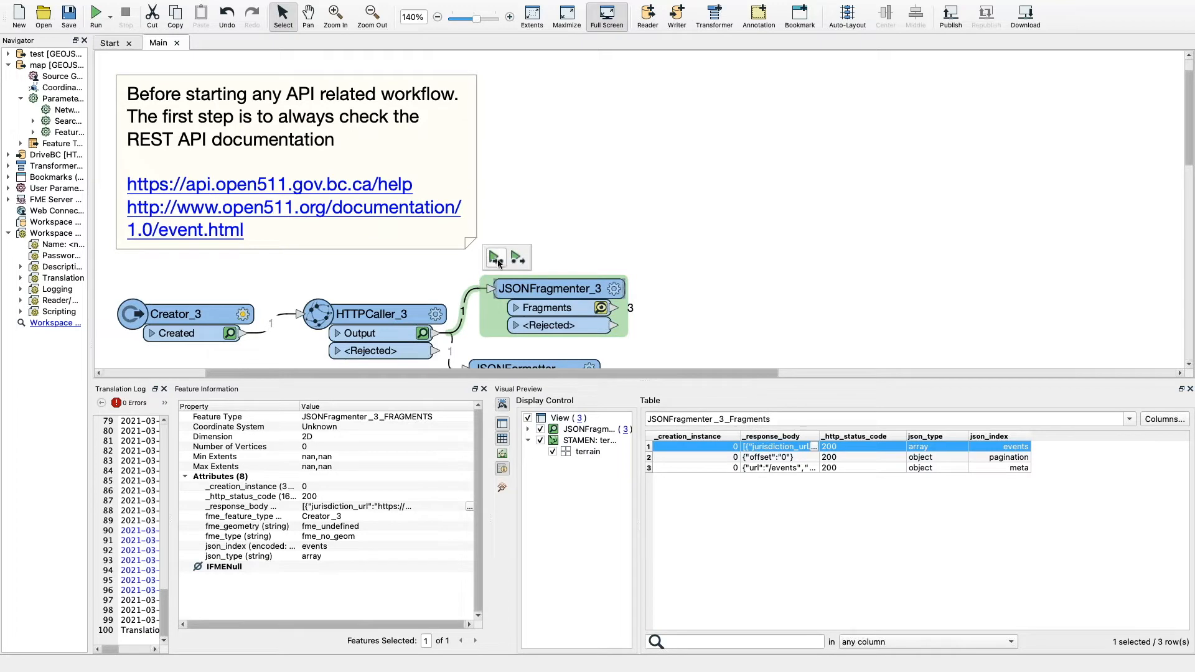
click(495, 262)
click(726, 376)
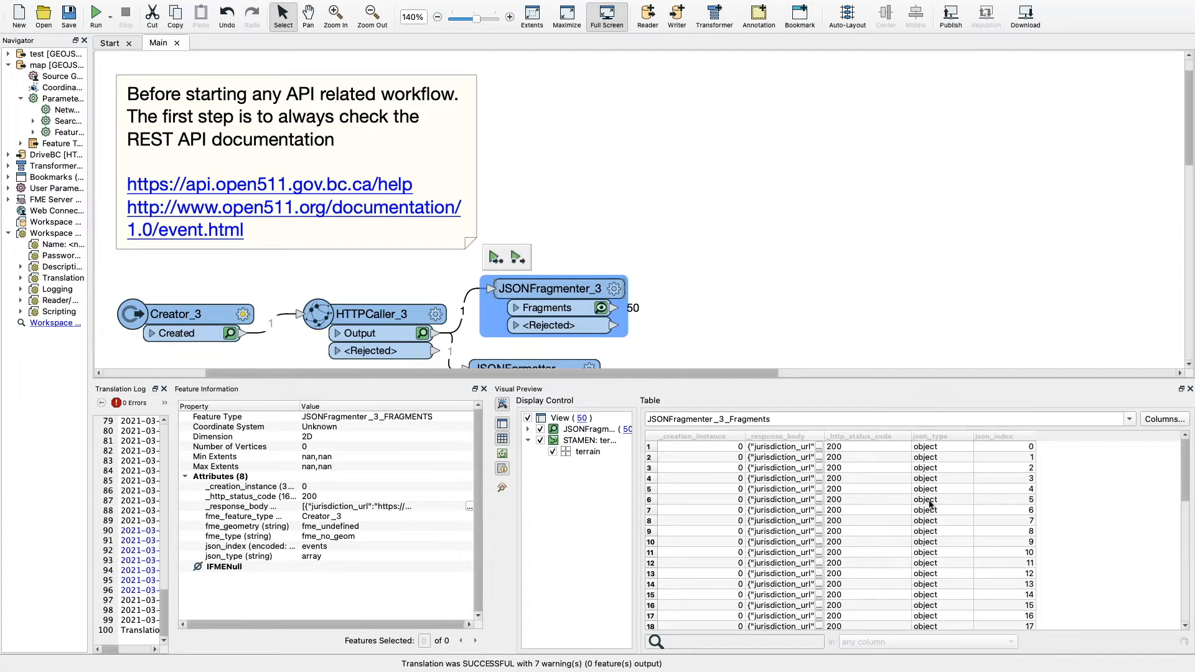
Review the first event fragment's response body, noting the jurisdiction_url and headline keys
click(817, 448)
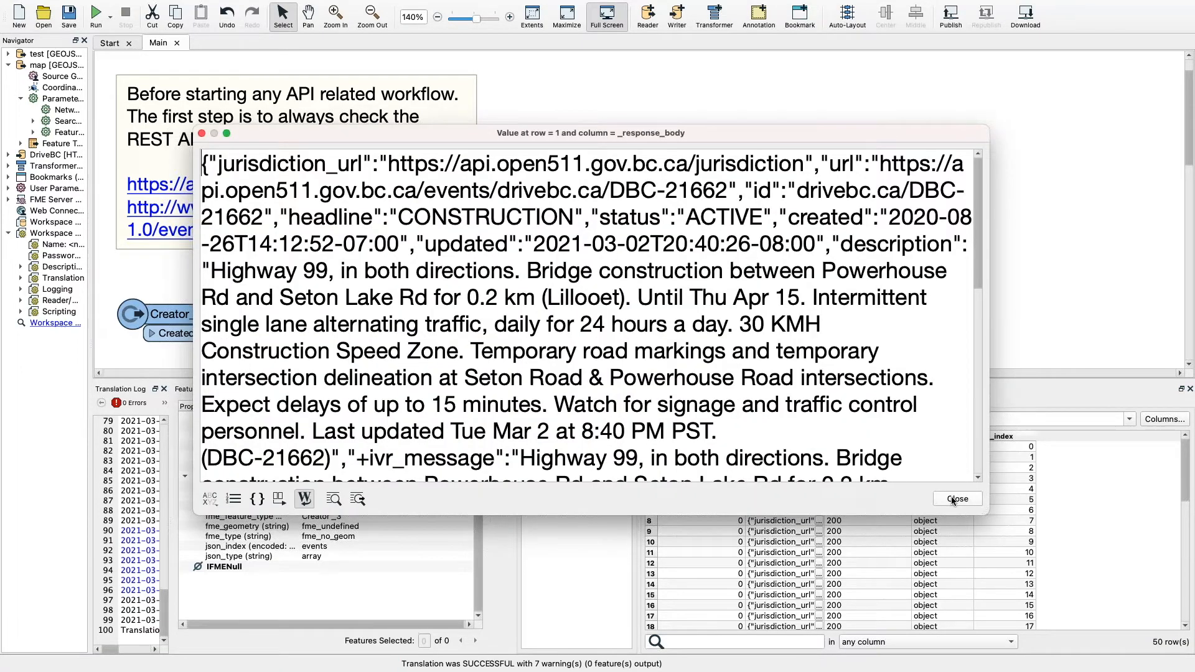
scroll(614, 315, down, 3)
scroll(613, 316, down, 12)
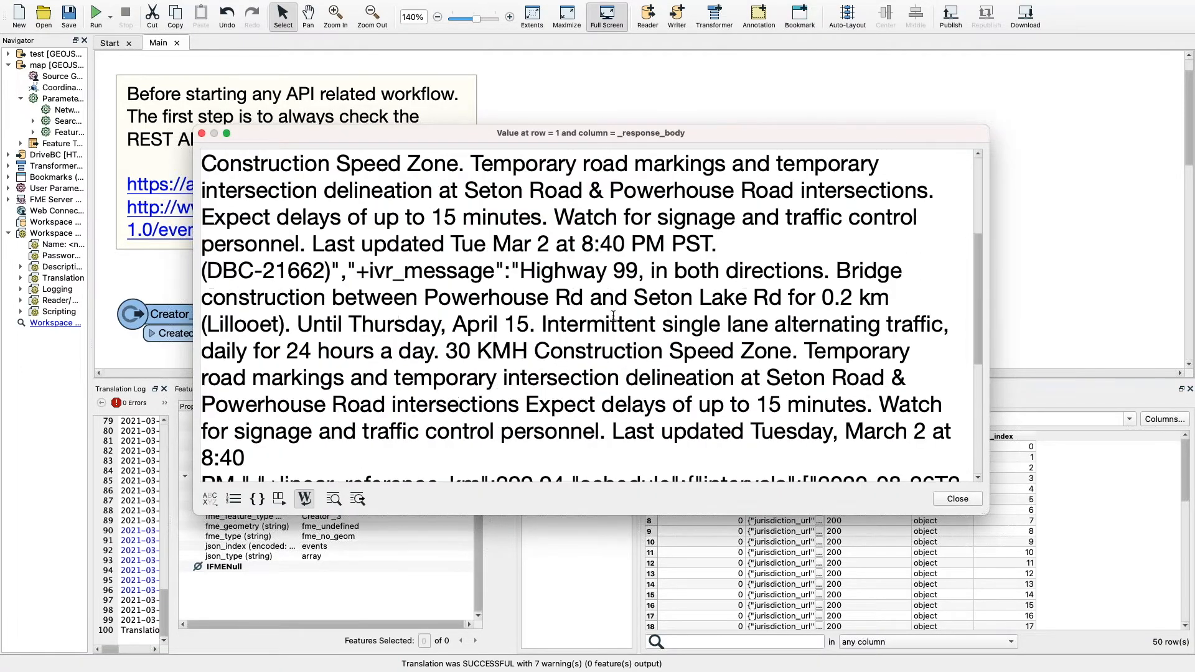
scroll(614, 316, up, 15)
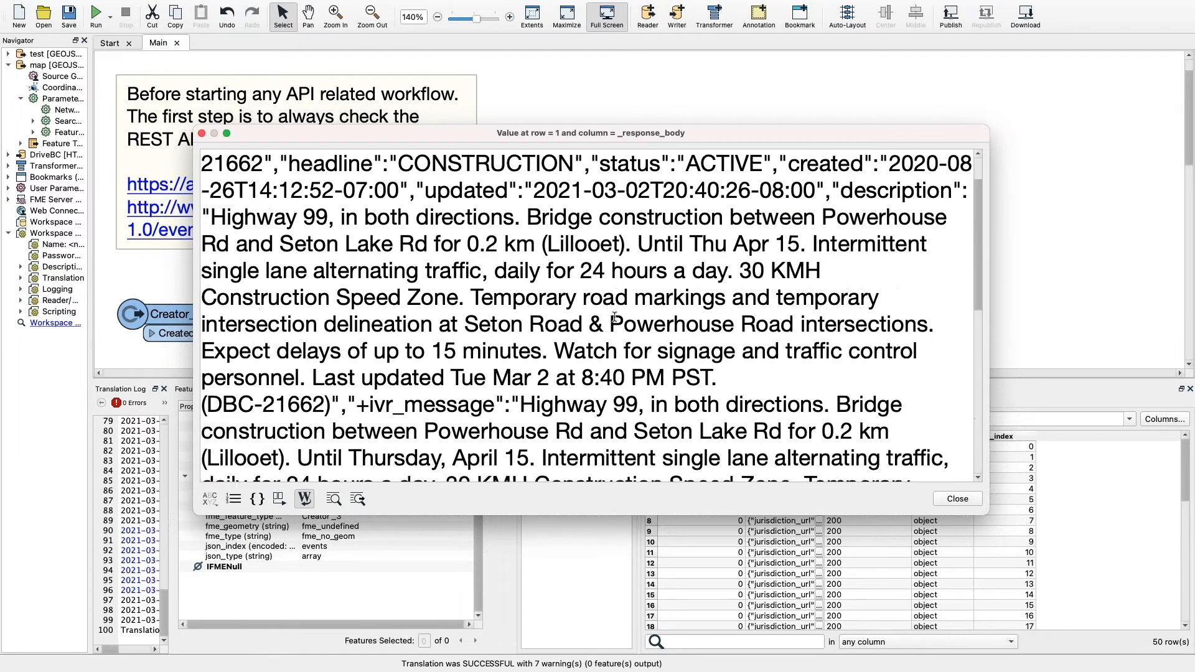
drag(223, 163, 314, 164)
drag(289, 217, 372, 219)
click(958, 499)
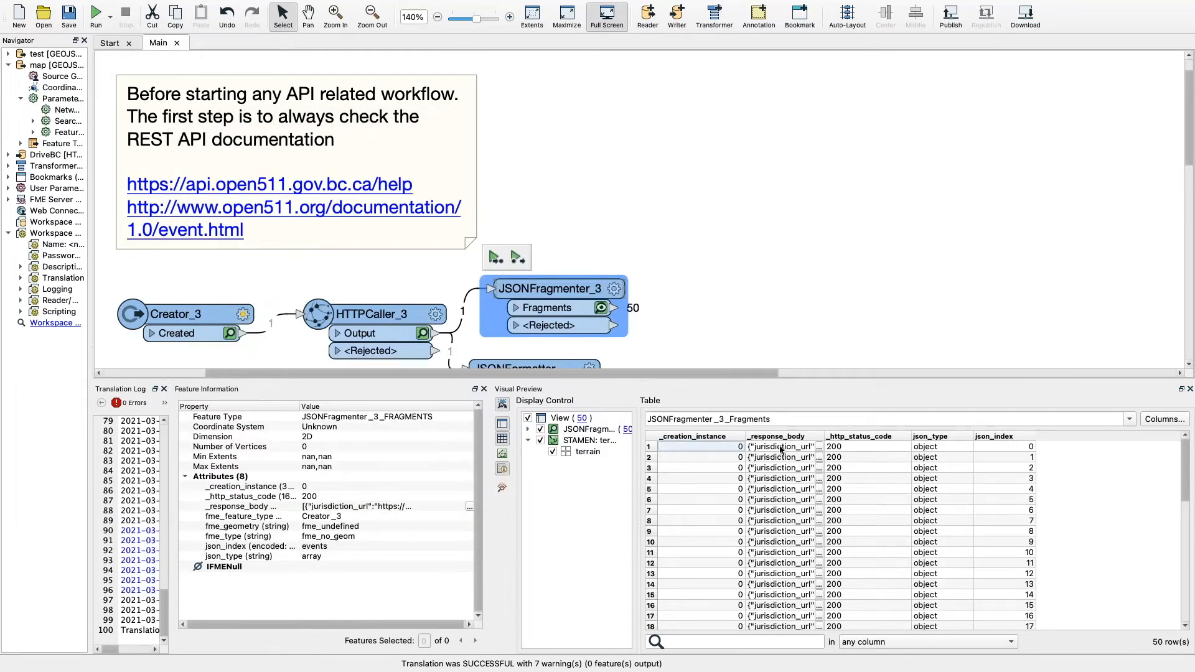
Examine the first event's 25 attributes, including geography, fme_type and fme_geometry, in Feature Information
click(781, 448)
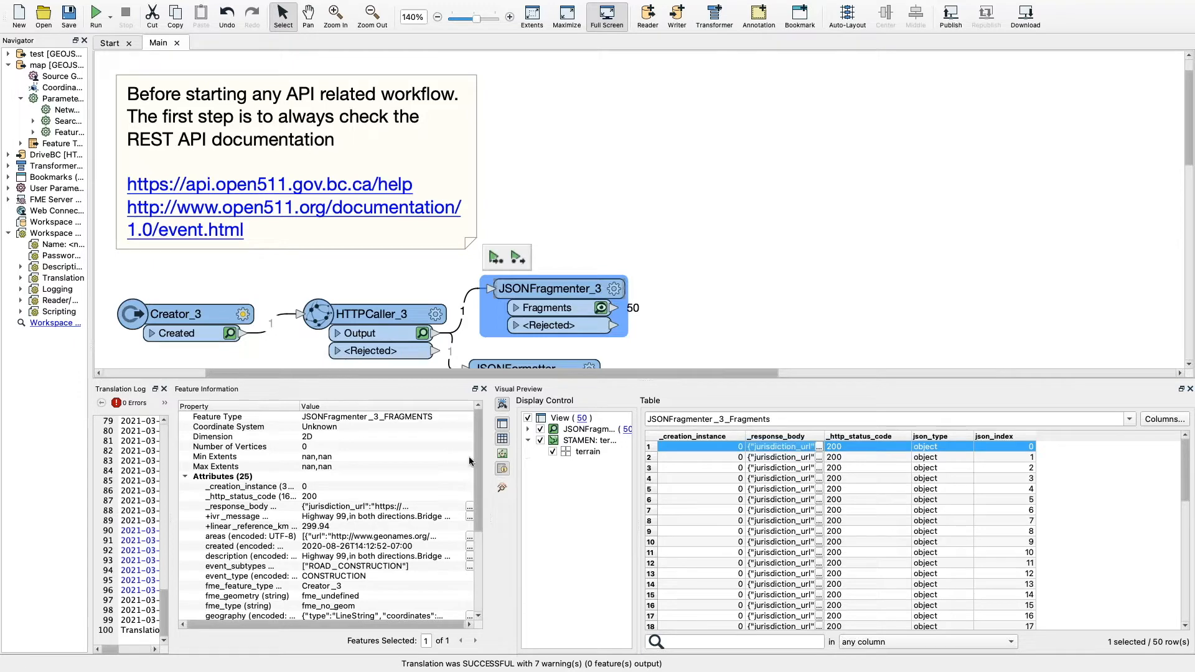
drag(485, 458, 748, 456)
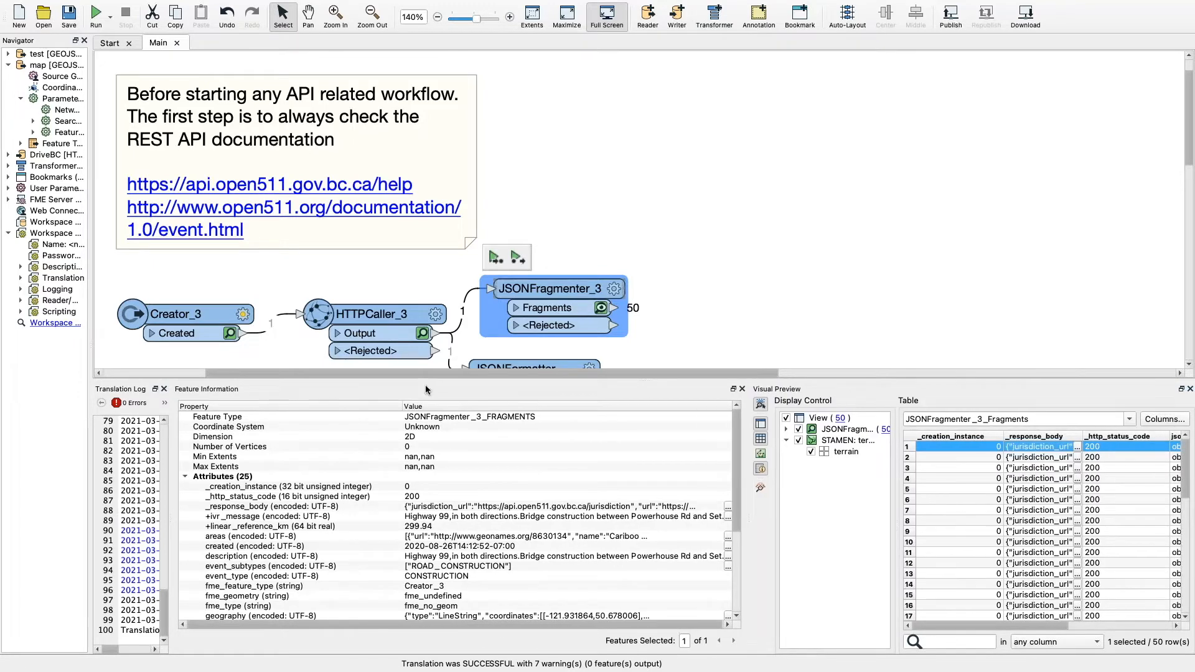
drag(421, 380, 468, 187)
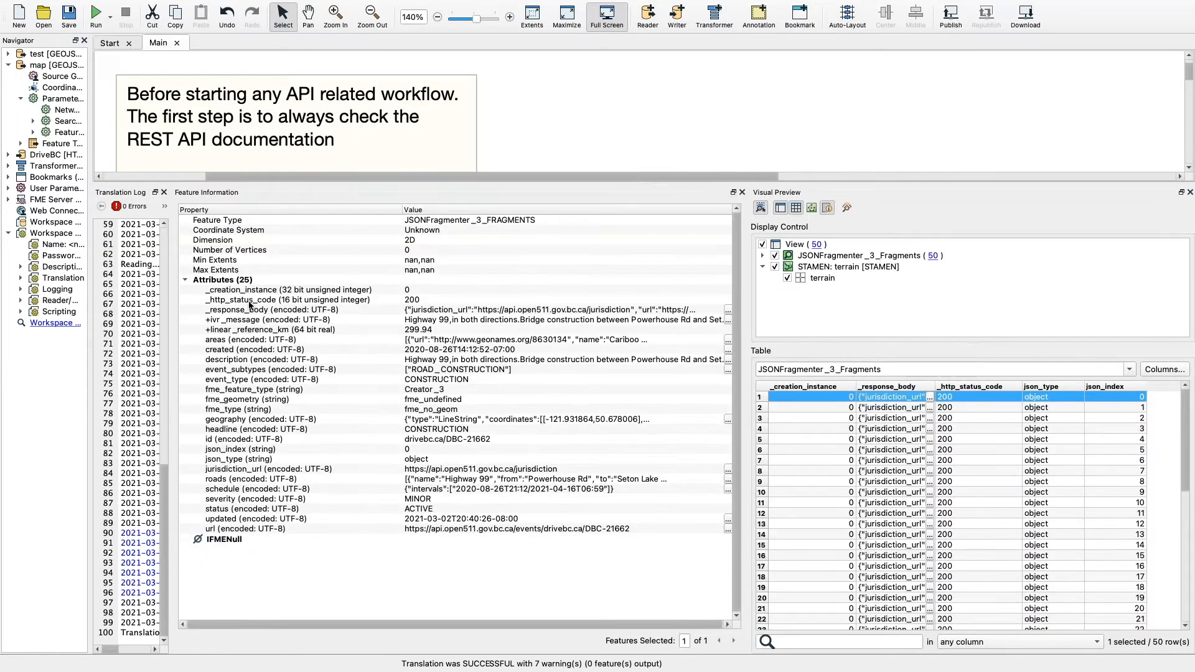
click(224, 418)
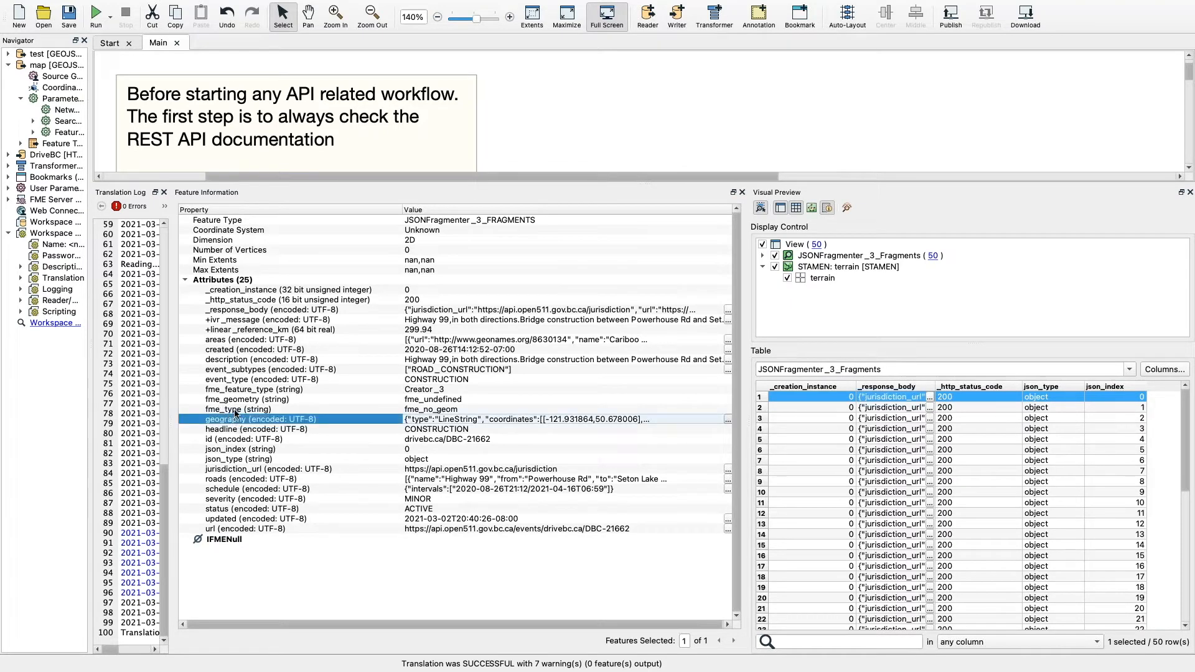
click(236, 410)
click(239, 400)
drag(579, 183, 578, 367)
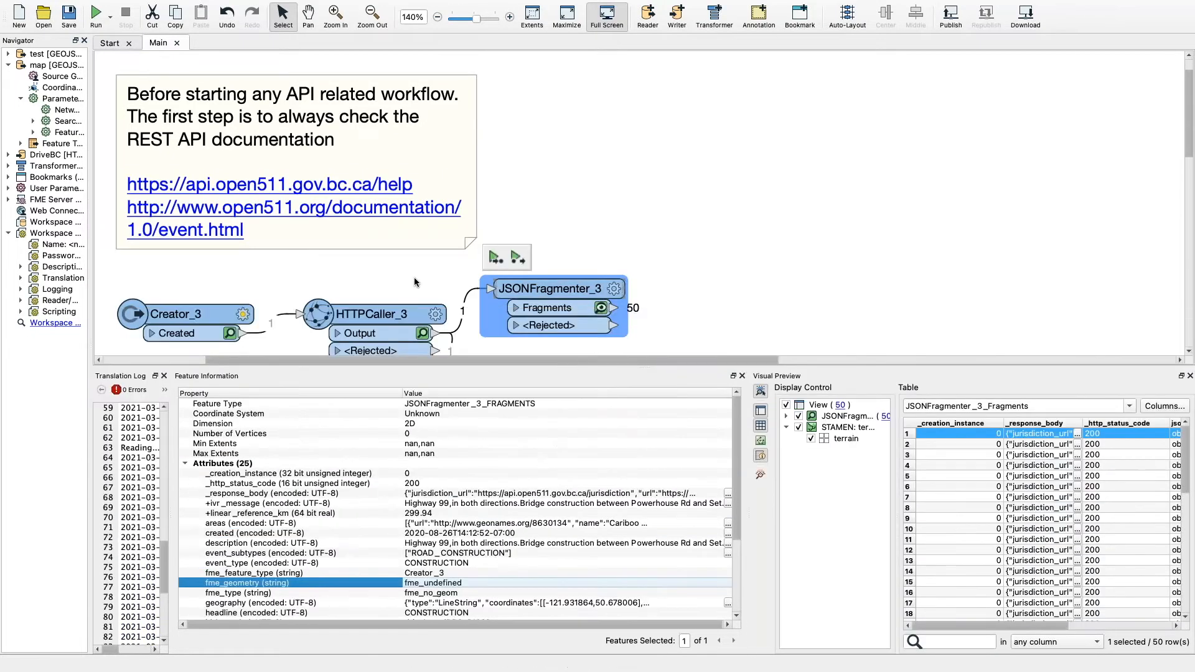
scroll(413, 278, down, 3)
scroll(276, 531, down, 2)
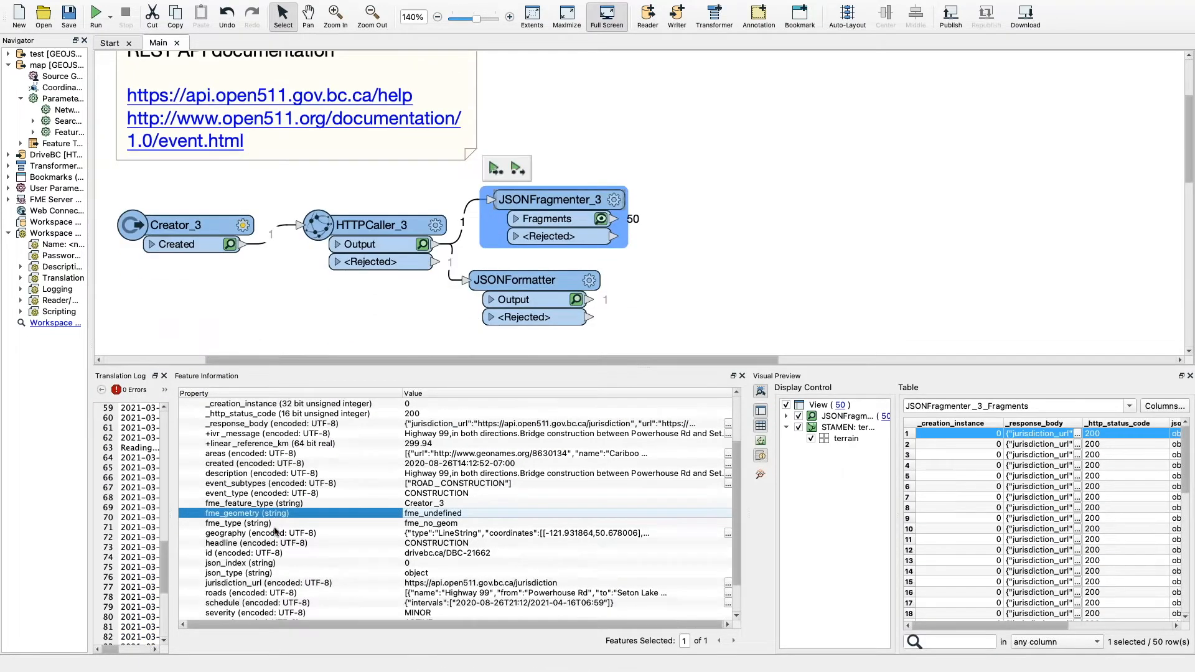
Expose headline, geography and description on JSONFragmenter_3 and rerun up to it
click(616, 201)
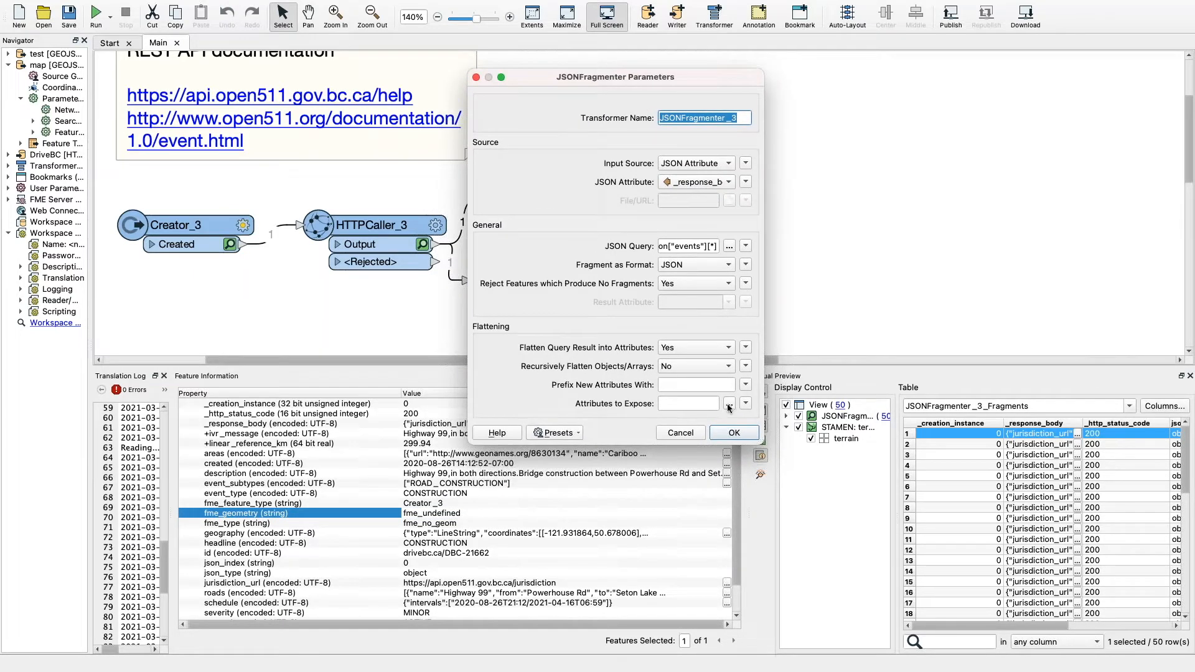
click(730, 403)
click(532, 187)
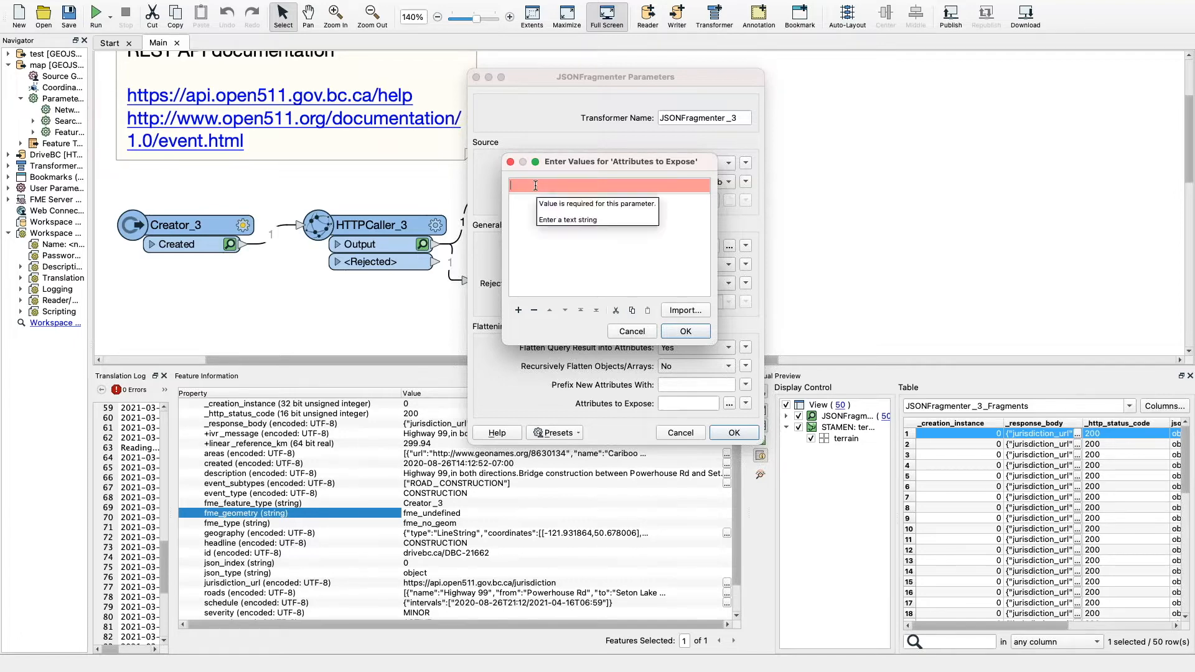
text(headline)
key(Return)
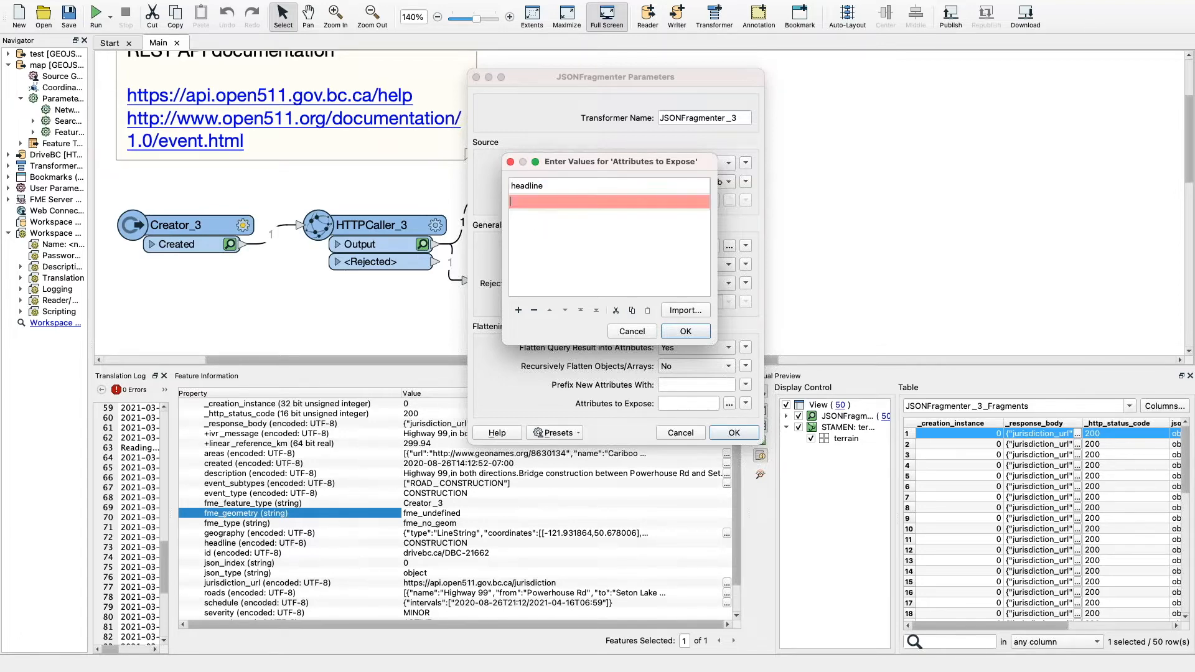
text(geography)
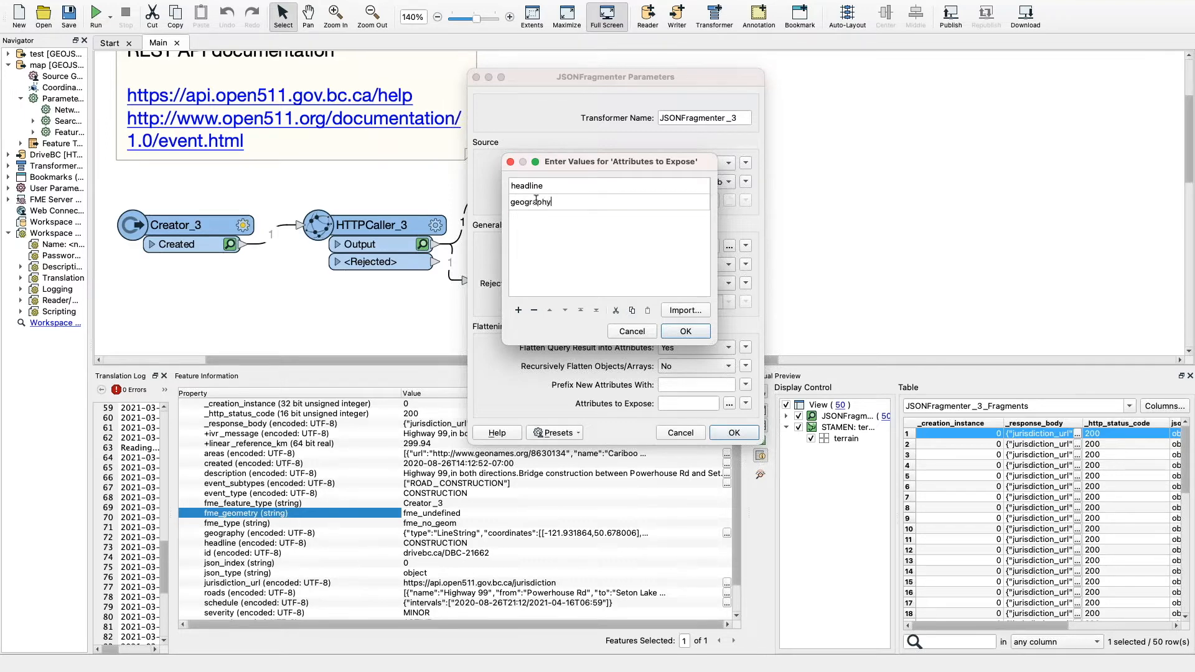
key(Return)
text(description)
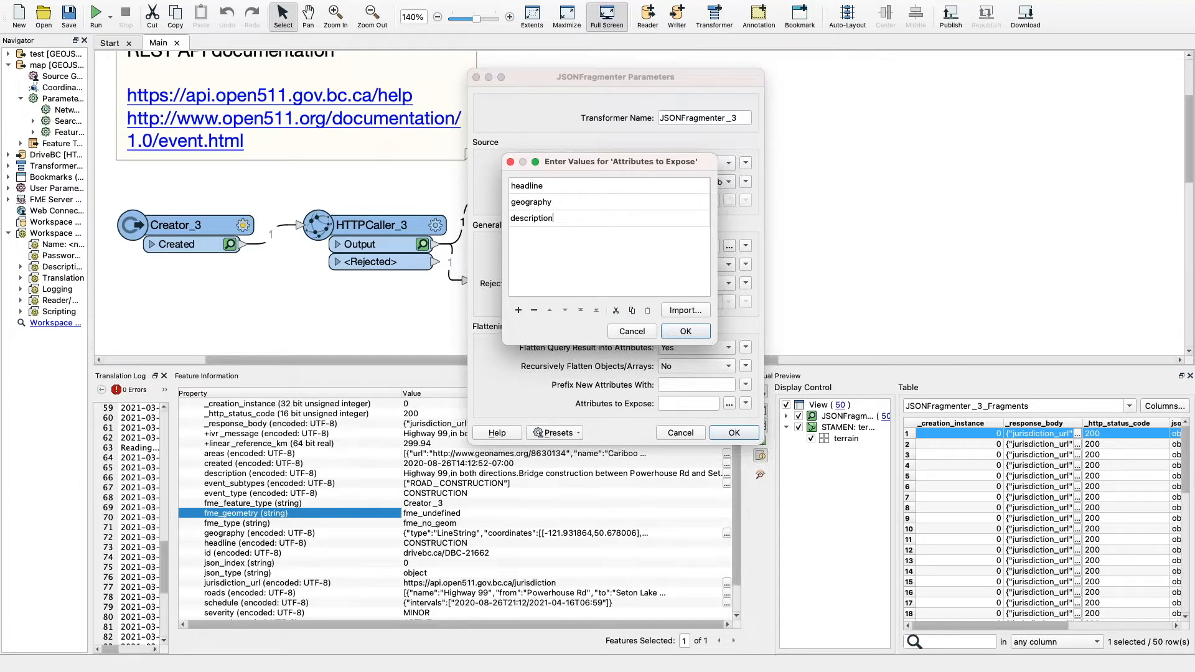
click(692, 335)
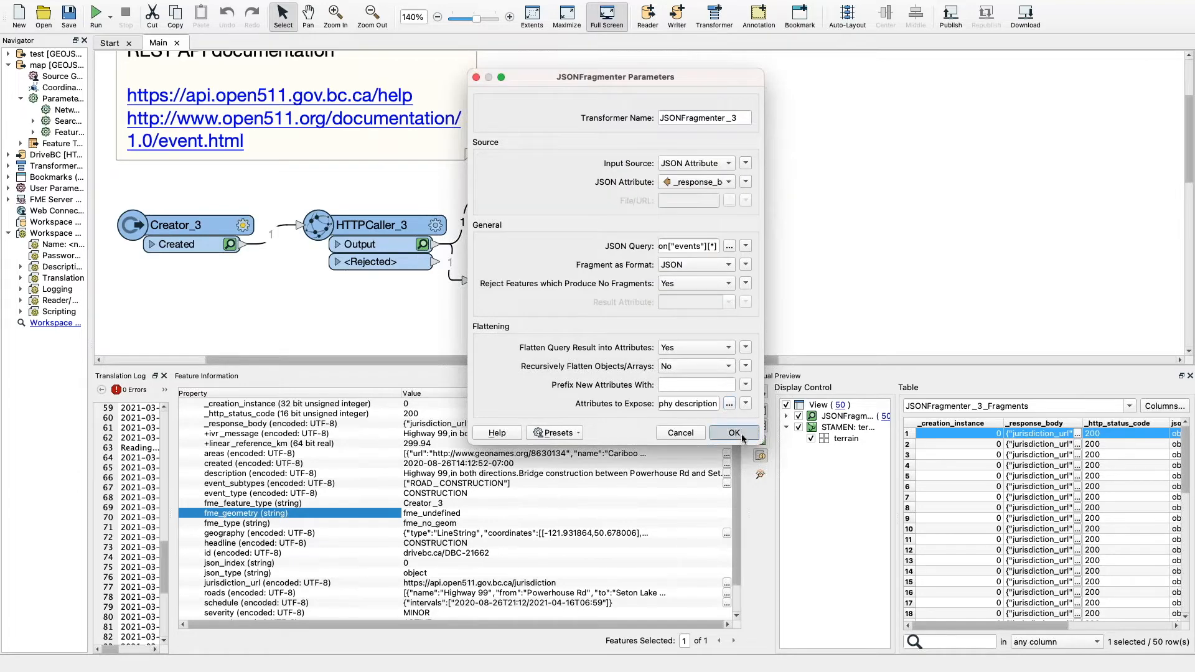
click(735, 433)
click(496, 168)
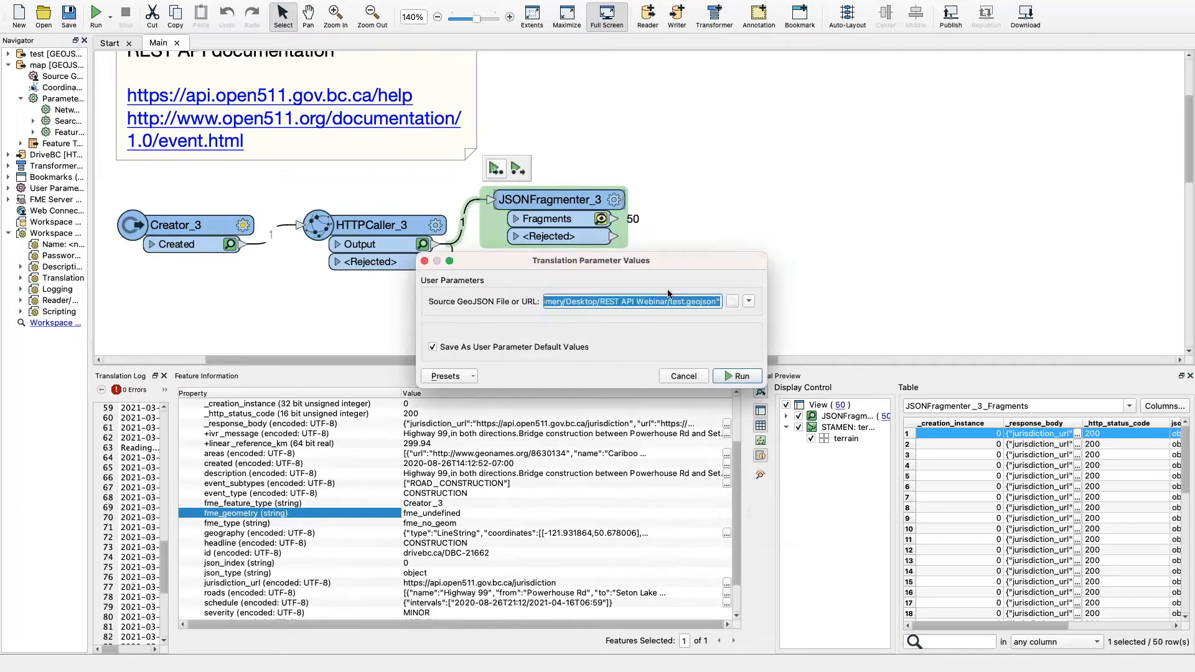
Rerun the translation and show JSONFragmenter_3's 50 fragments in the preview table
click(738, 376)
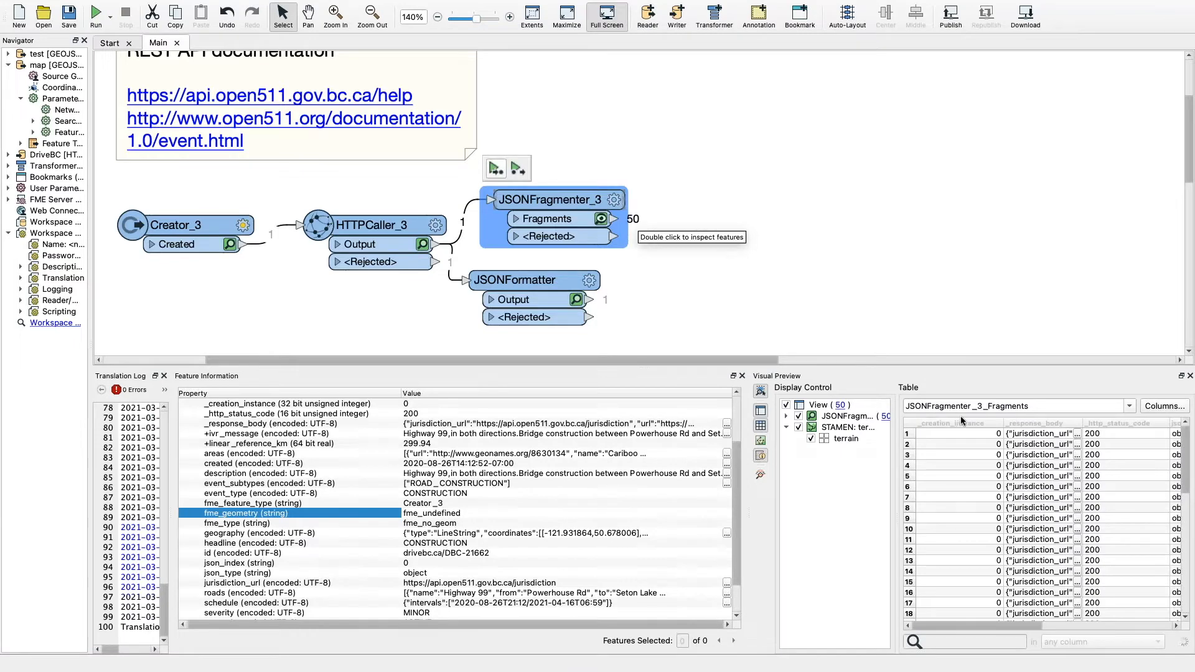
scroll(991, 449, right, 5)
click(1020, 434)
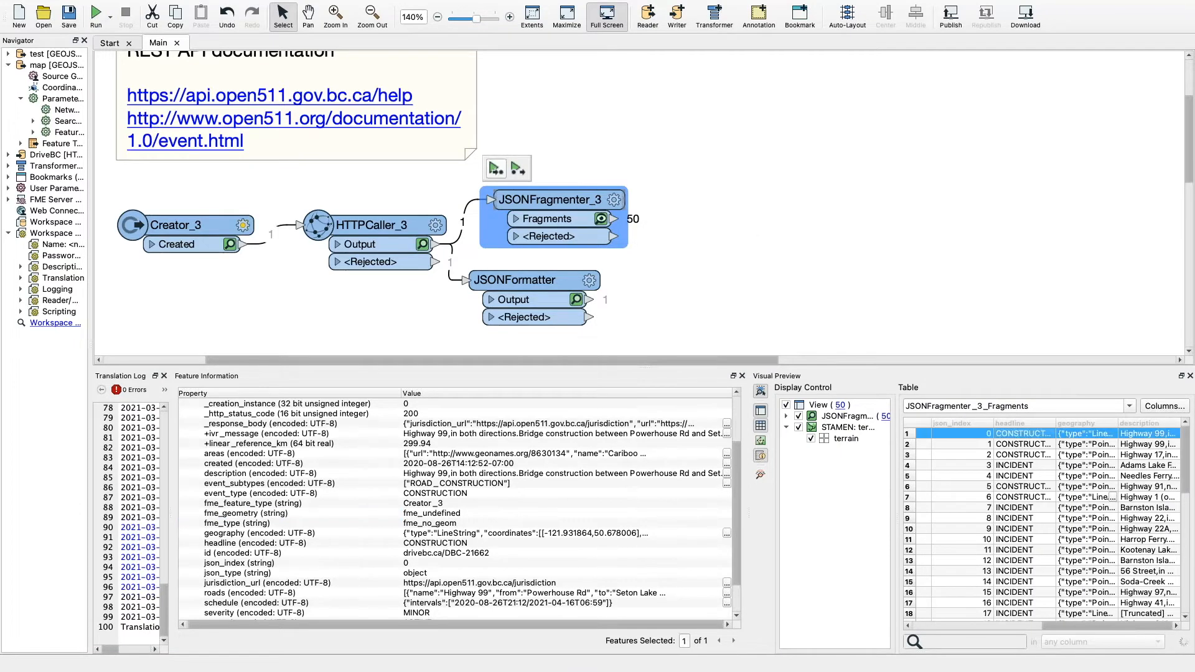
click(804, 246)
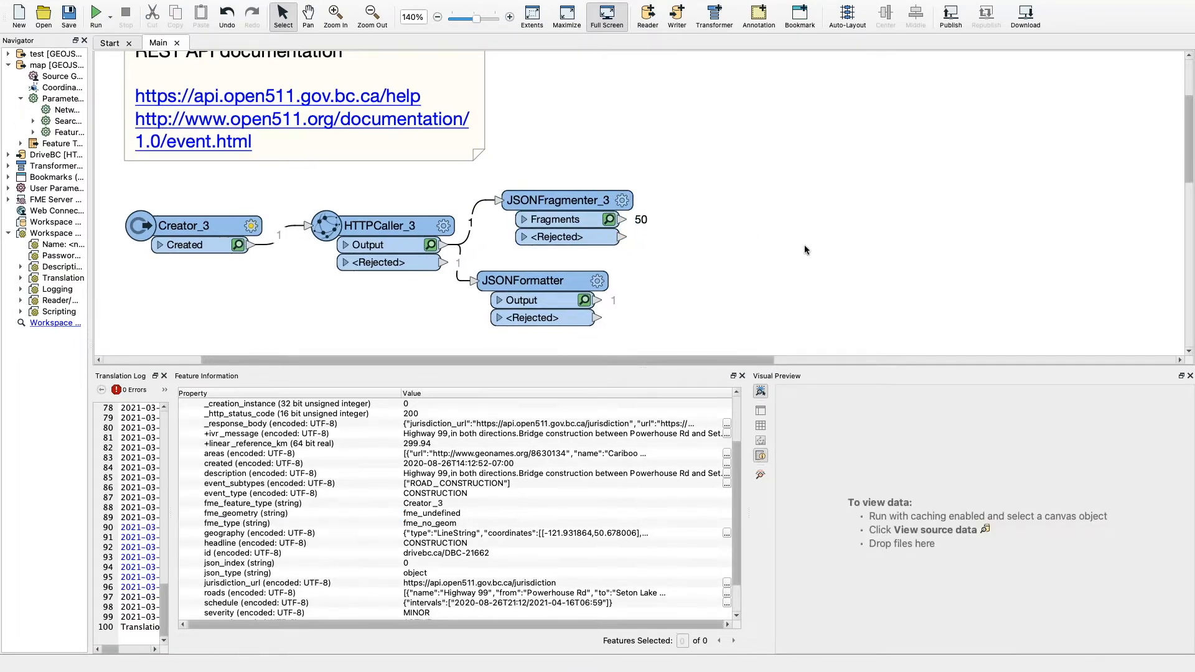
click(608, 219)
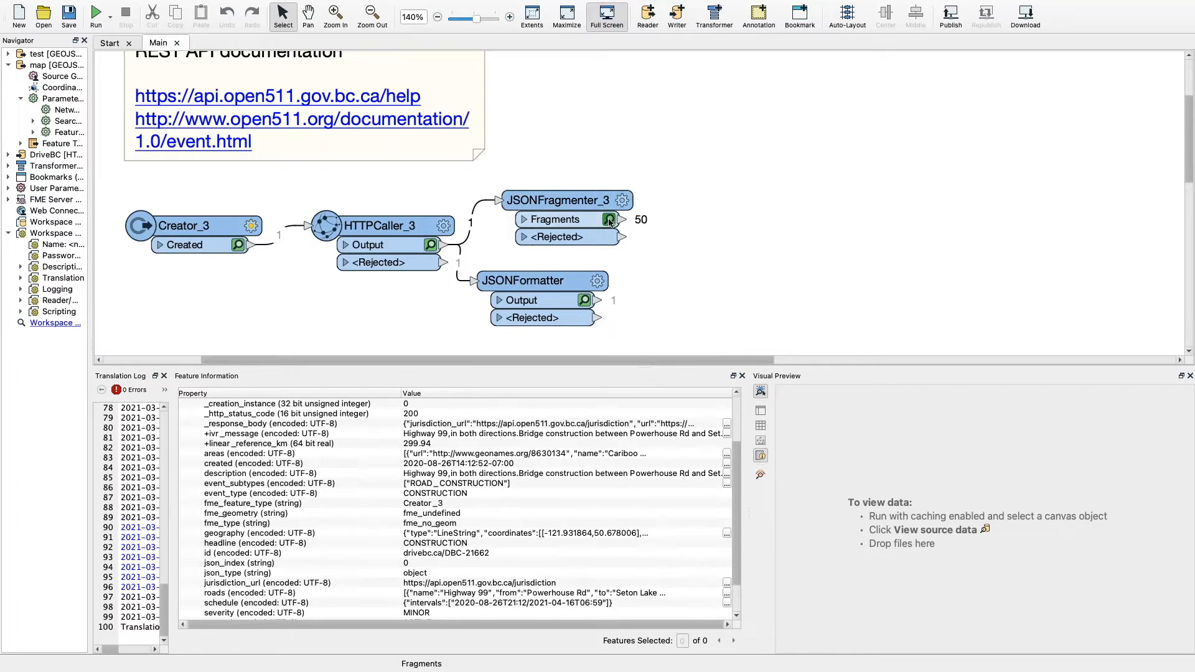
scroll(1146, 485, right, 5)
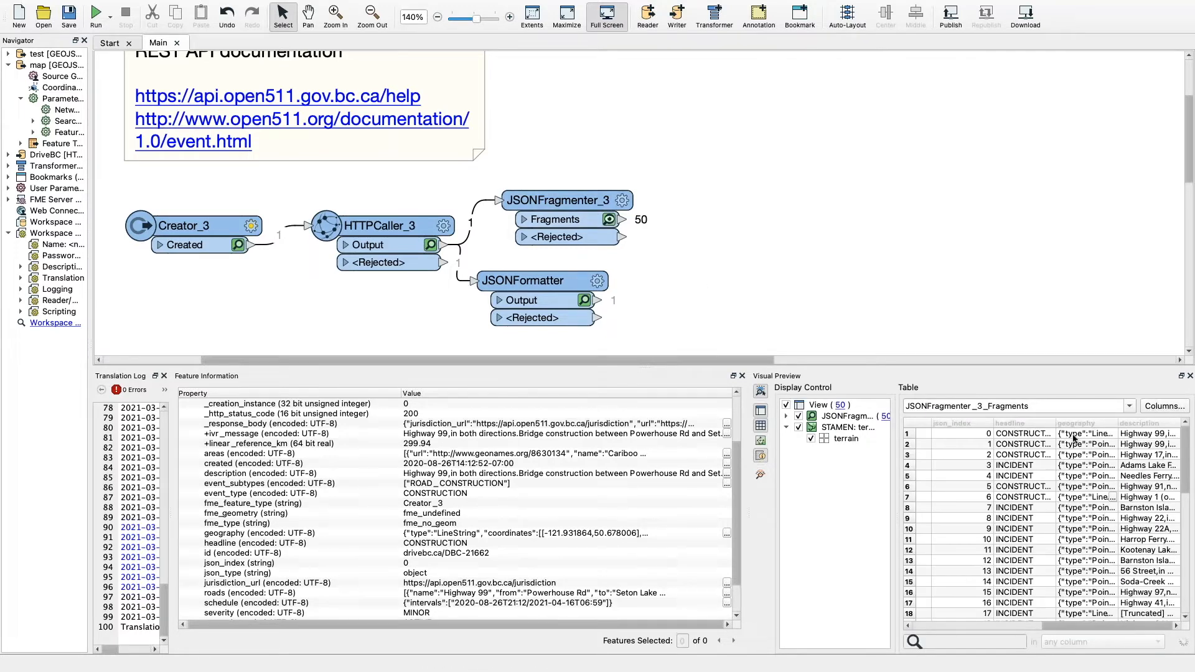
View the first fragment's full geography GeoJSON value, then search transformers for 'geom'
click(1076, 436)
double_click(1076, 434)
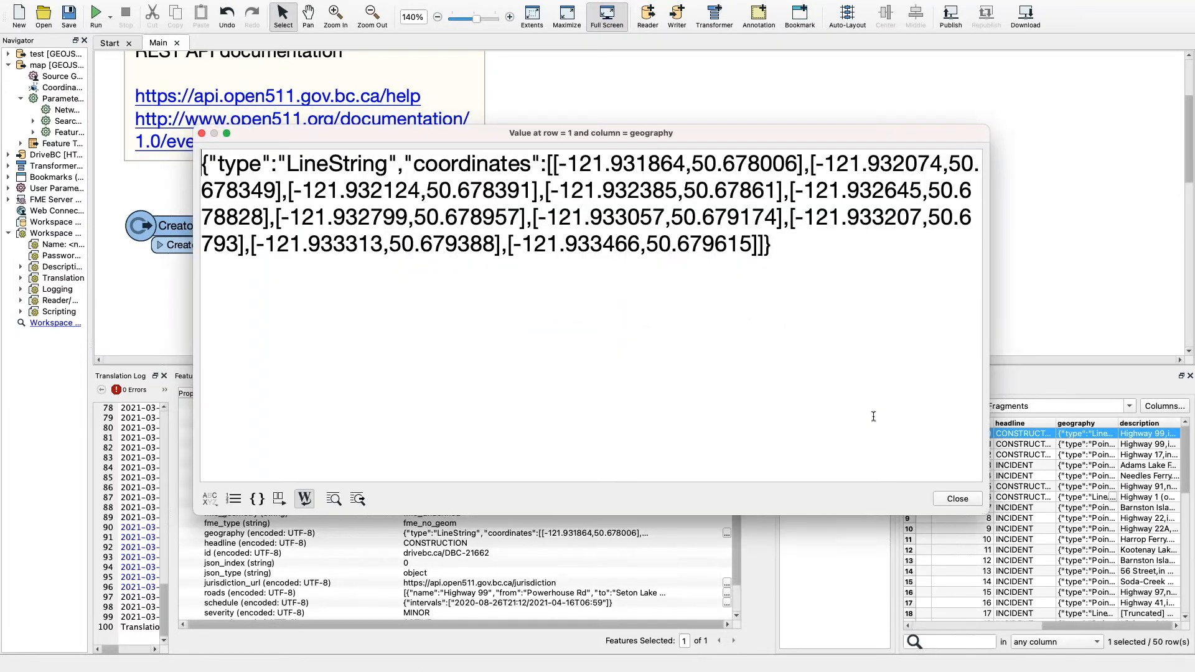
click(957, 498)
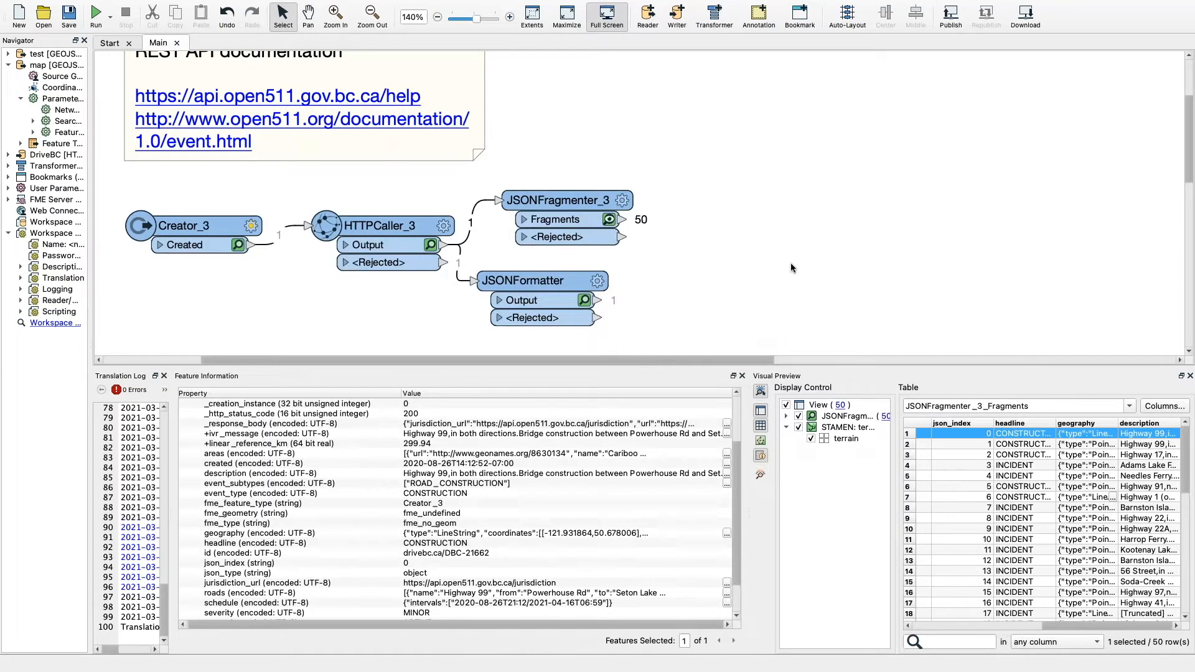
double_click(791, 264)
text(geom)
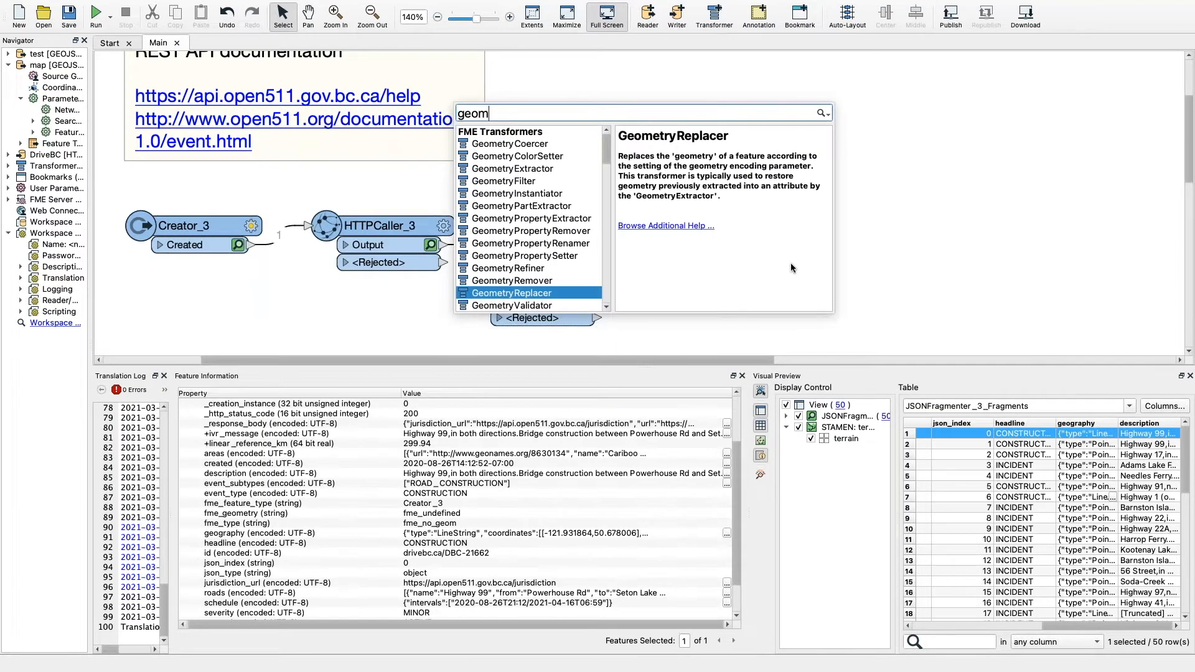
Add GeometryReplacer_3 to the right of JSONFragmenter_3 and connect the fragments into it
double_click(539, 292)
mouse_move(330, 182)
mouse_down()
mouse_move(832, 180)
mouse_move(737, 219)
mouse_up()
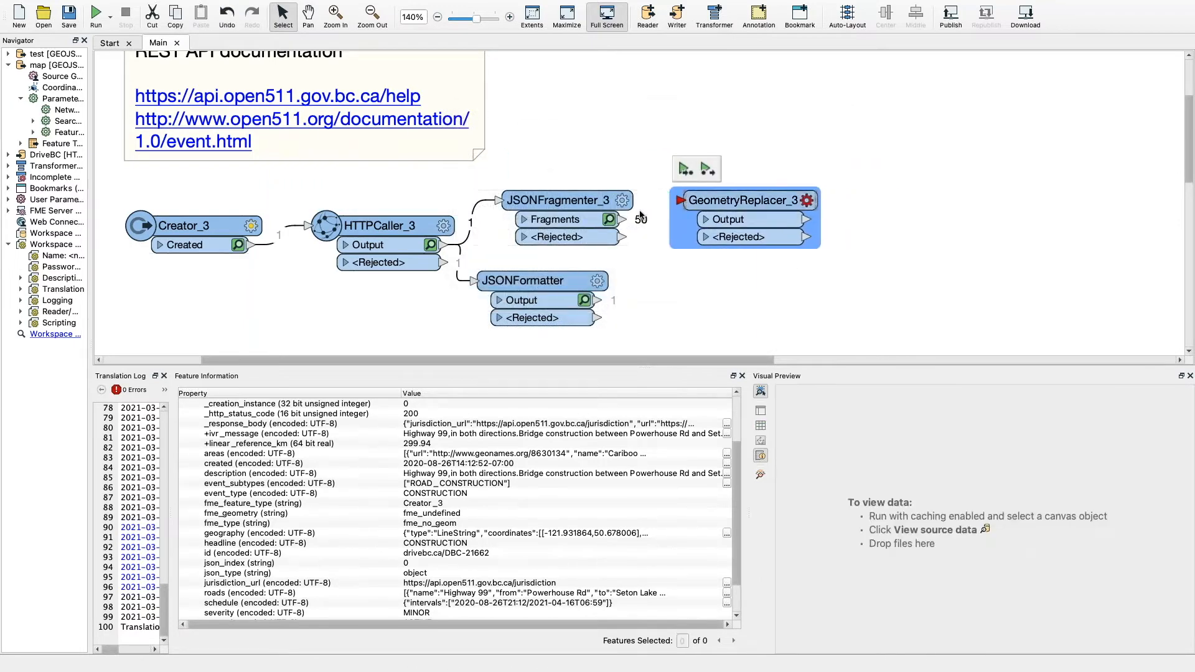
drag(624, 223, 682, 201)
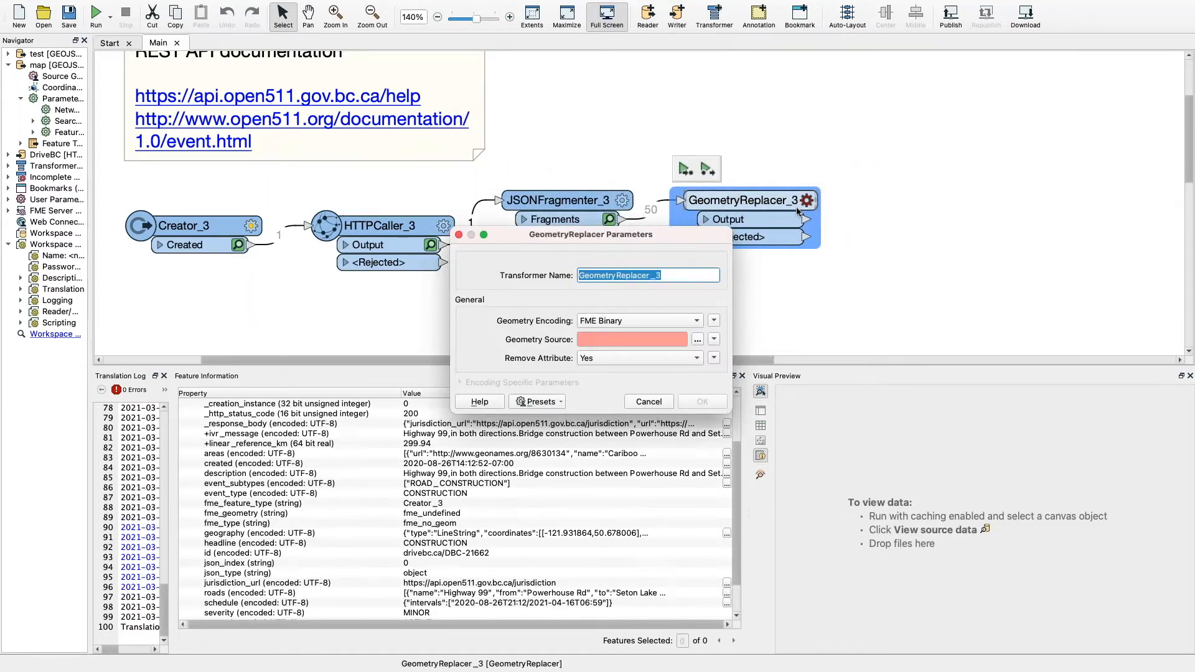
Set GeometryReplacer_3 to GeoJSON encoding with the geography attribute as geometry source
click(663, 322)
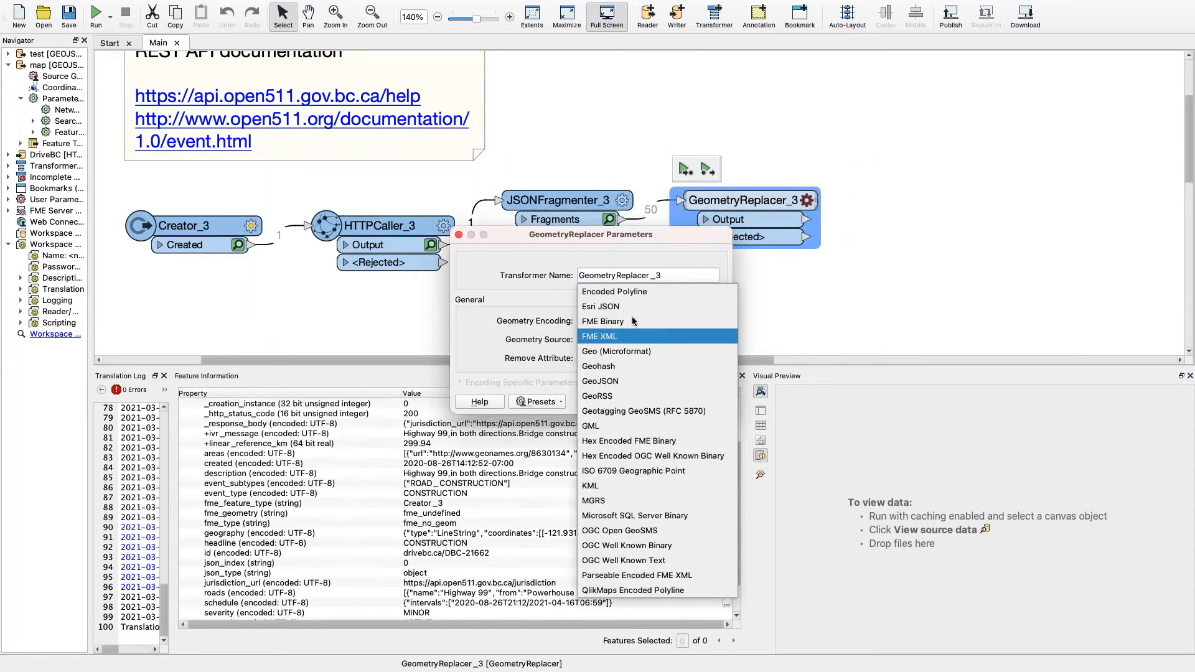
click(642, 379)
click(697, 340)
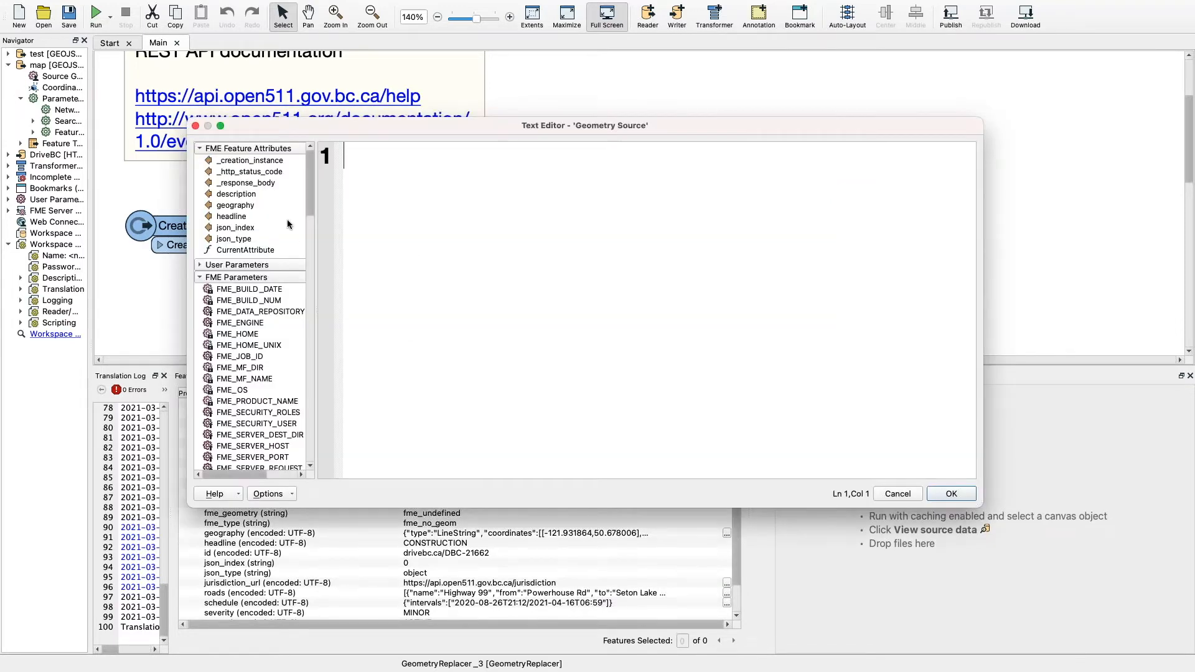
click(237, 208)
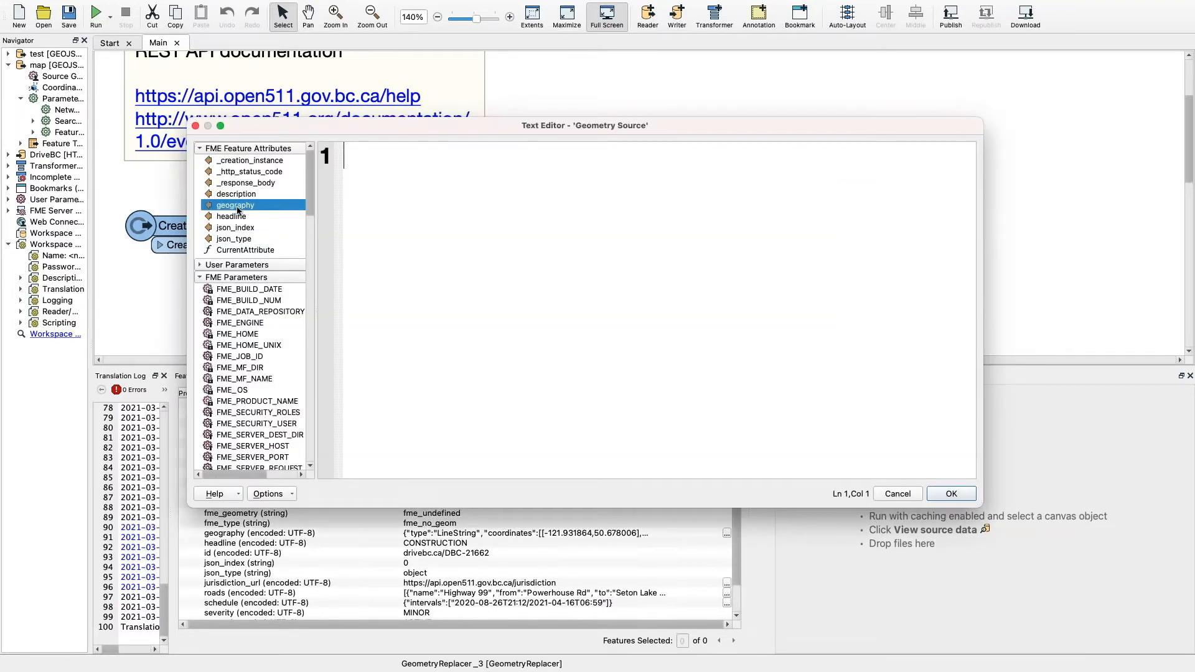
double_click(238, 208)
click(951, 493)
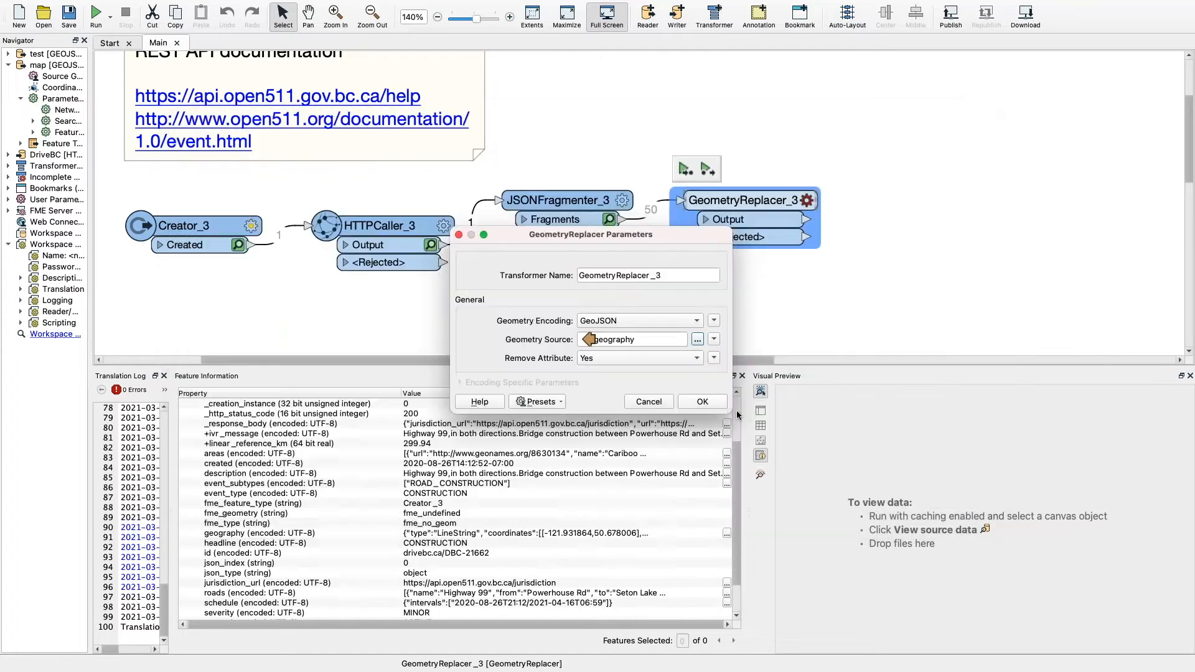
click(702, 401)
Run the workspace up to GeometryReplacer_3 to produce 50 features with geometry
click(686, 169)
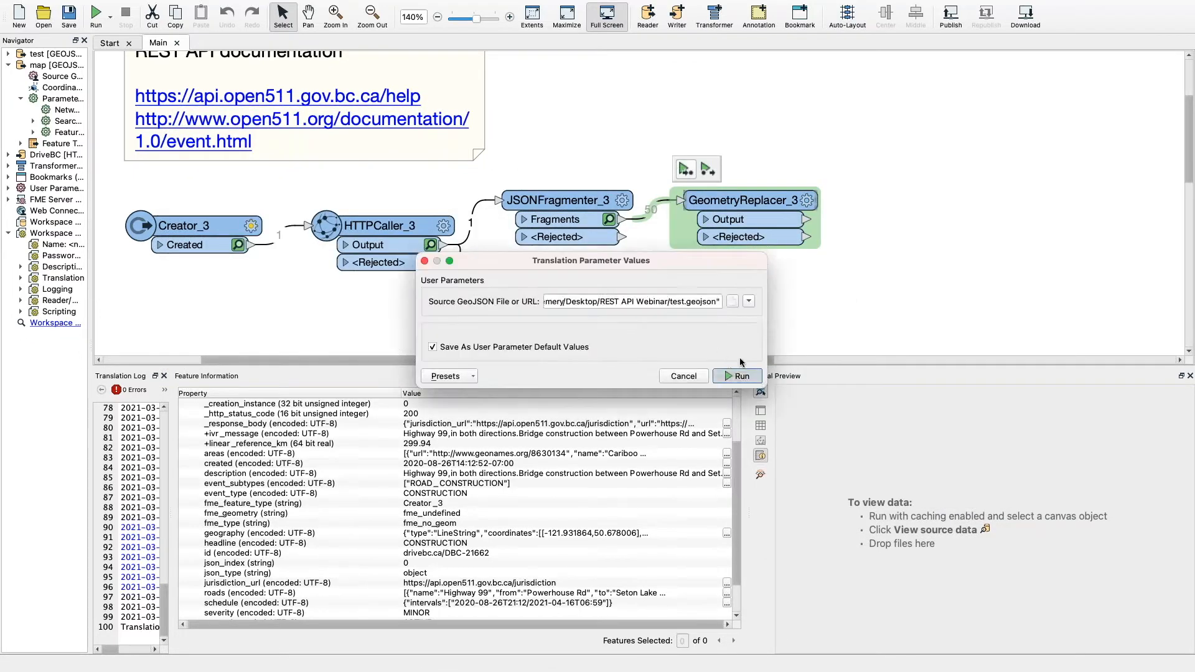
click(738, 375)
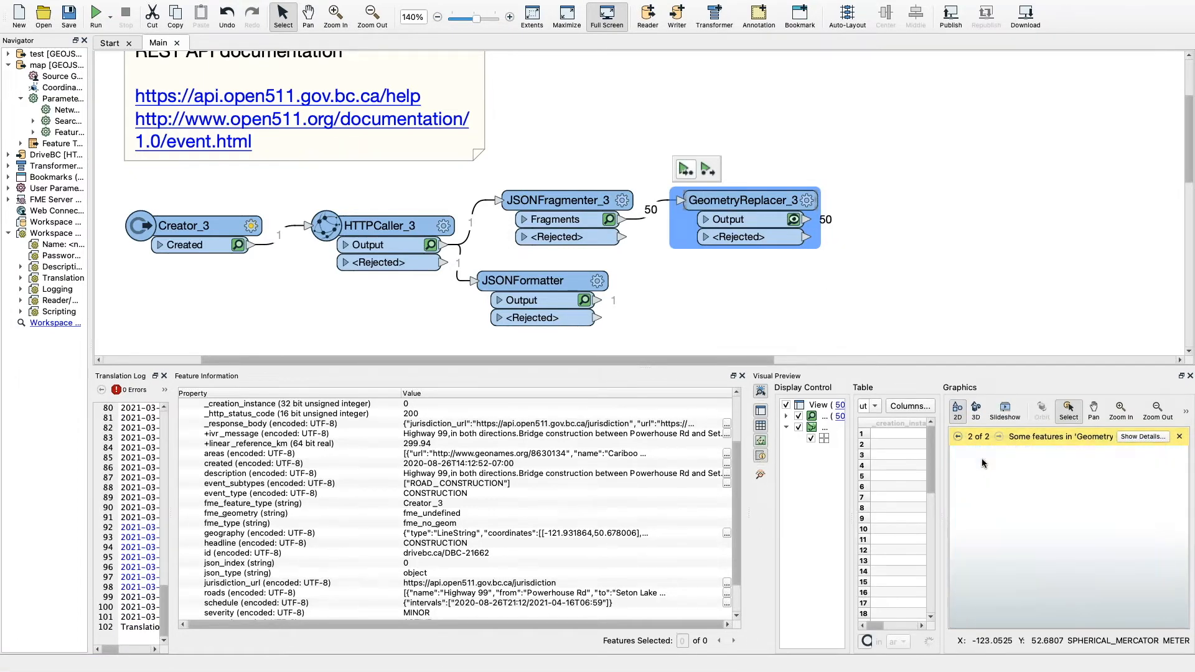
scroll(989, 458, up, 3)
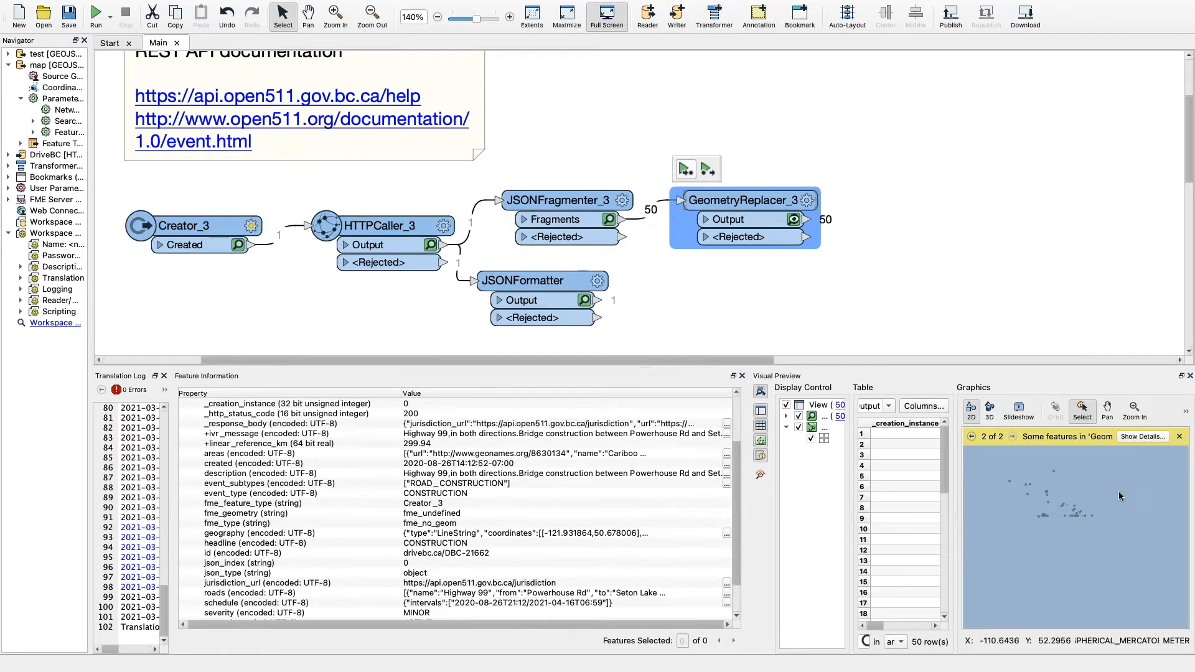
Add a CoordinateSystemSetter after GeometryReplacer_3 with its coordinate system set to LL84
click(910, 238)
text(coor)
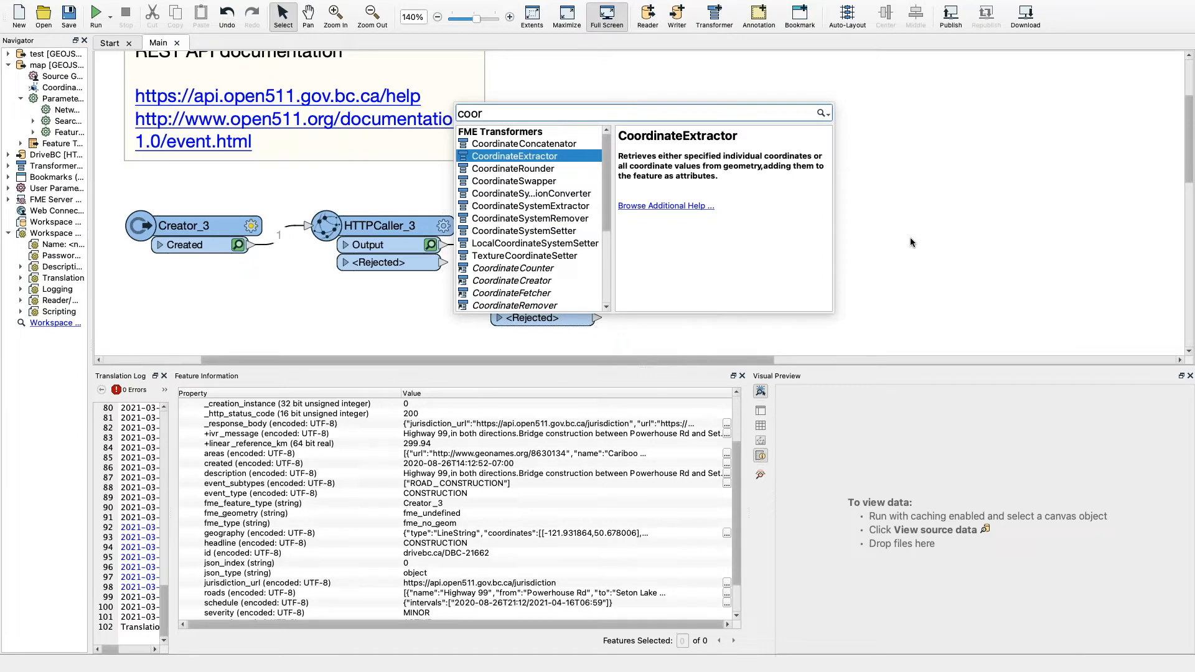
text(dina)
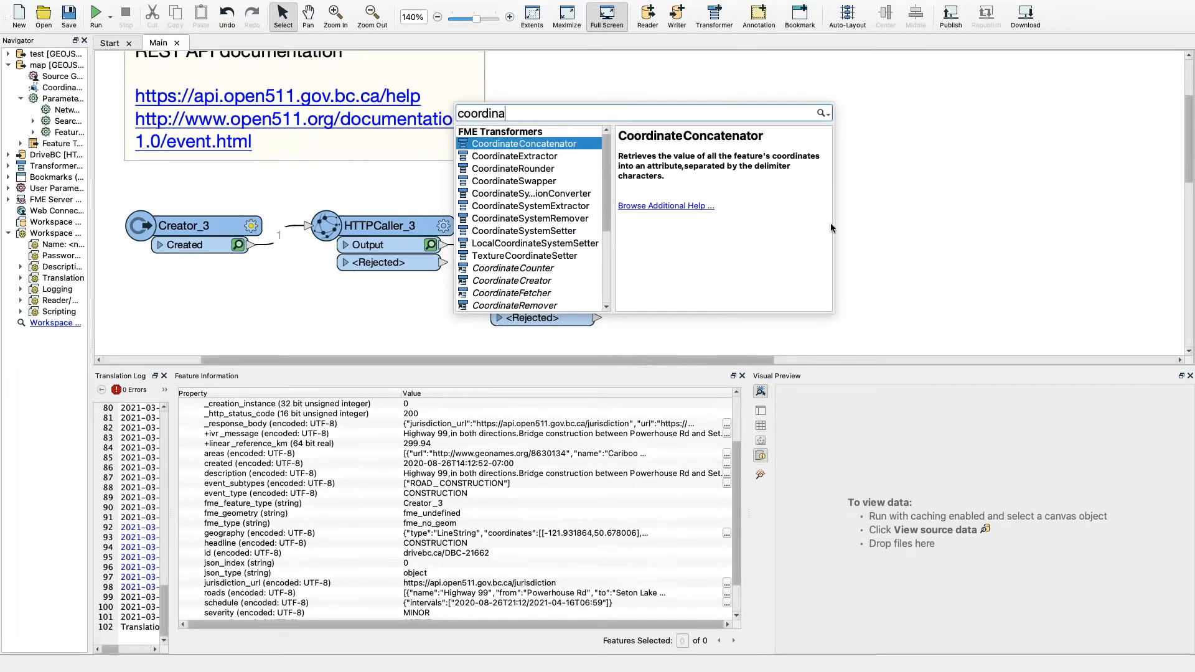
double_click(524, 232)
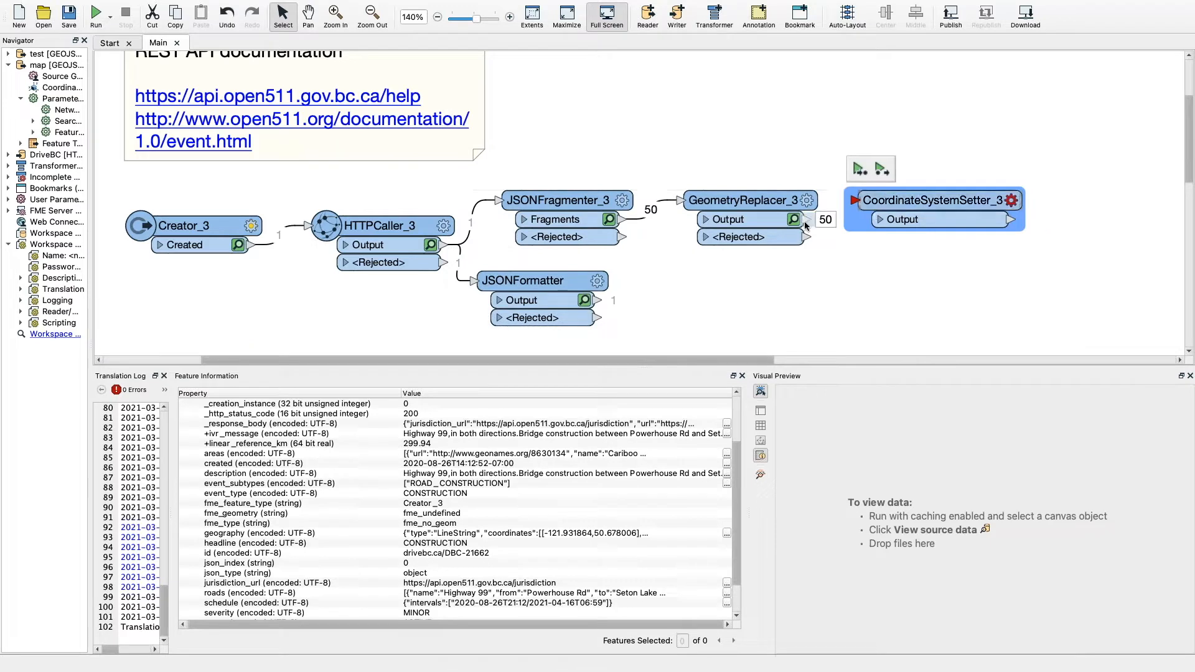
click(863, 202)
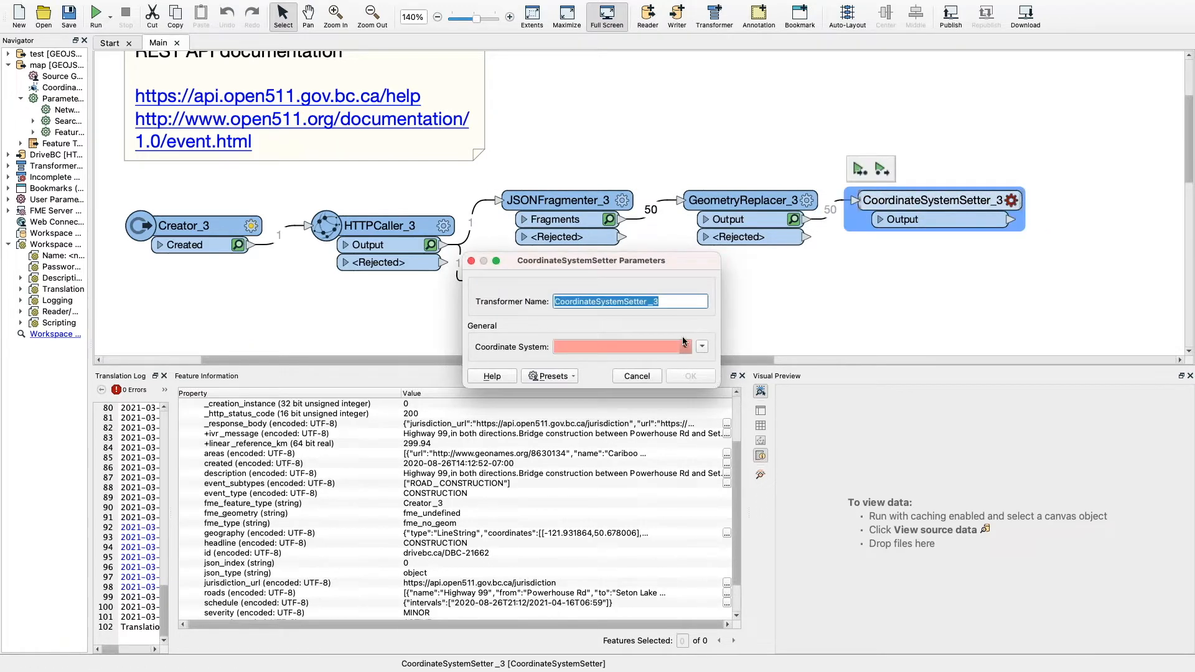
click(685, 347)
click(660, 496)
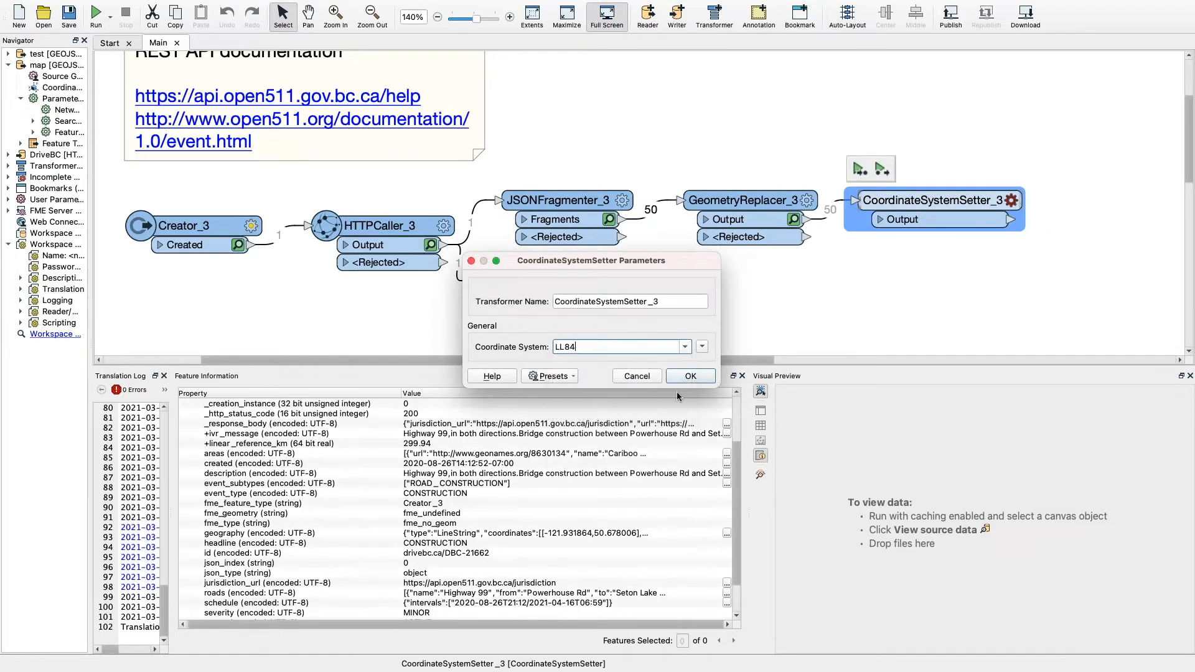
click(690, 376)
Run to CoordinateSystemSetter_3 and inspect its 50 event points around Vancouver
click(860, 169)
click(739, 375)
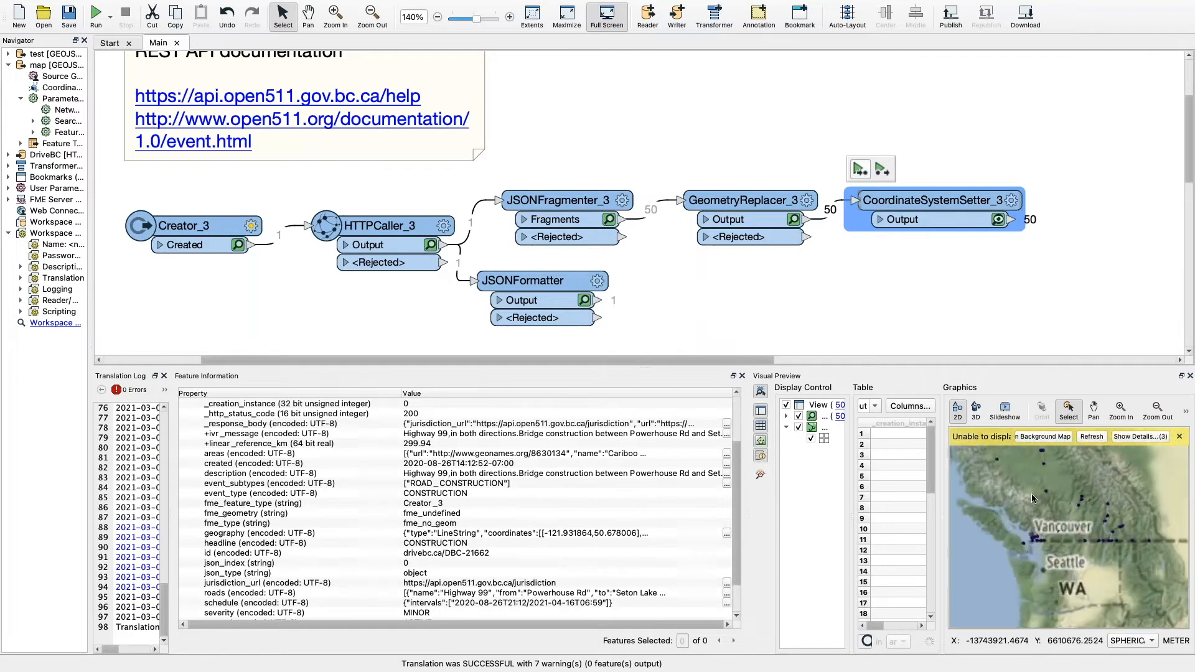
scroll(1032, 496, up, 4)
scroll(1052, 495, down, 1)
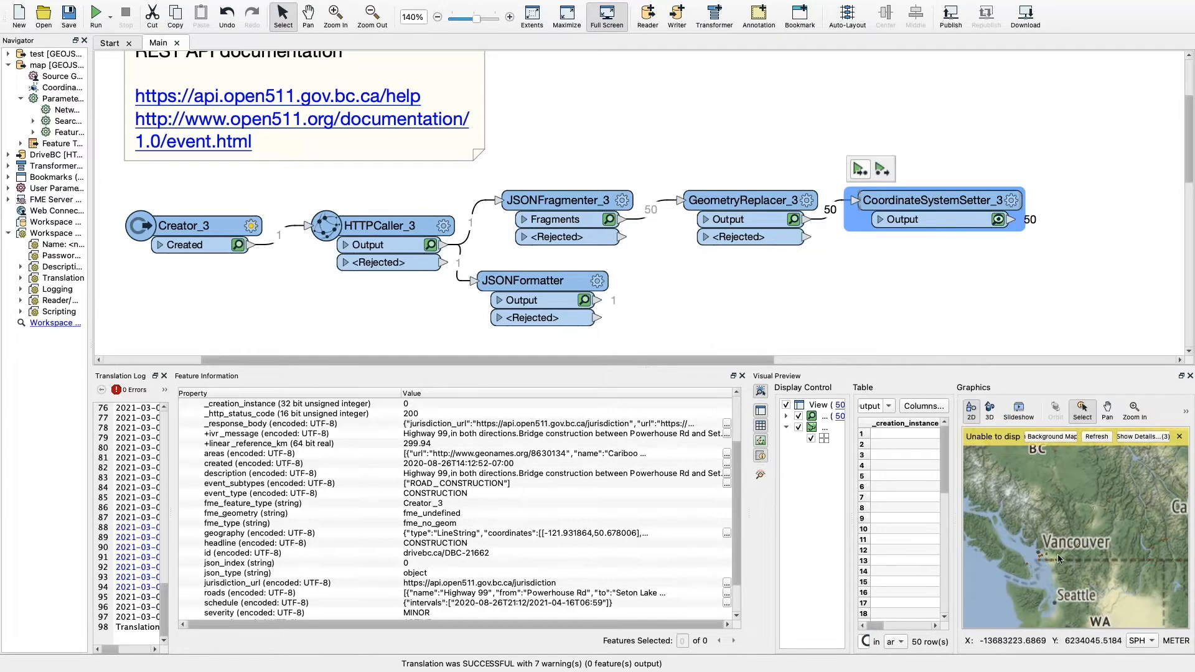
scroll(1063, 556, up, 1)
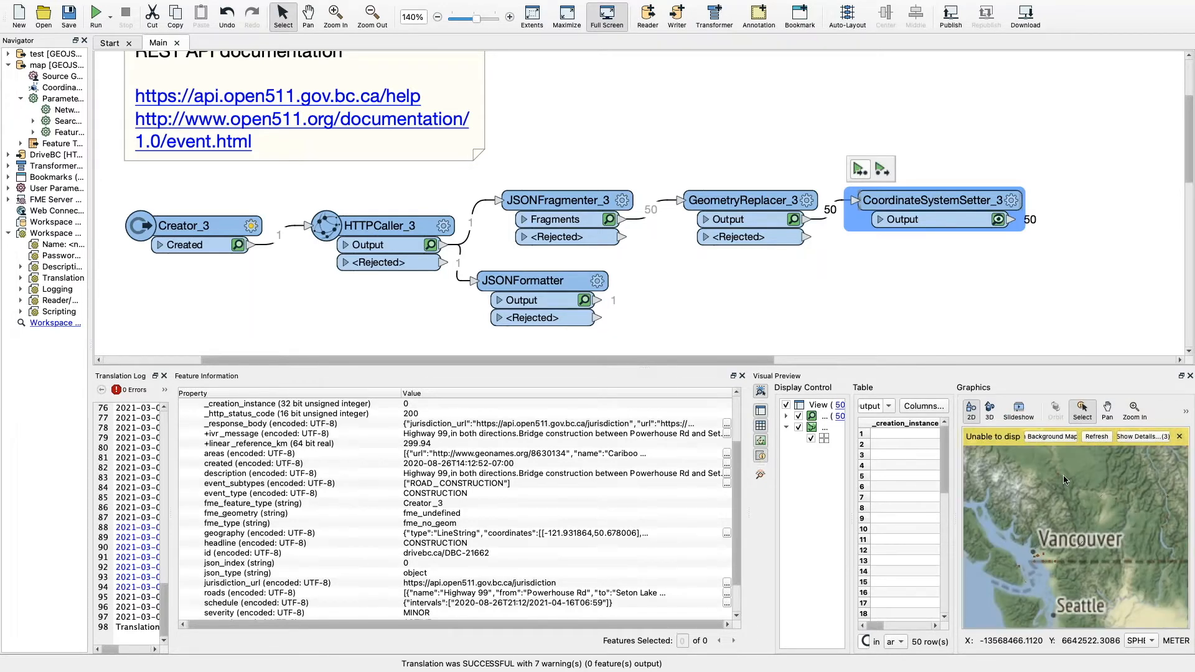
click(1059, 474)
click(658, 294)
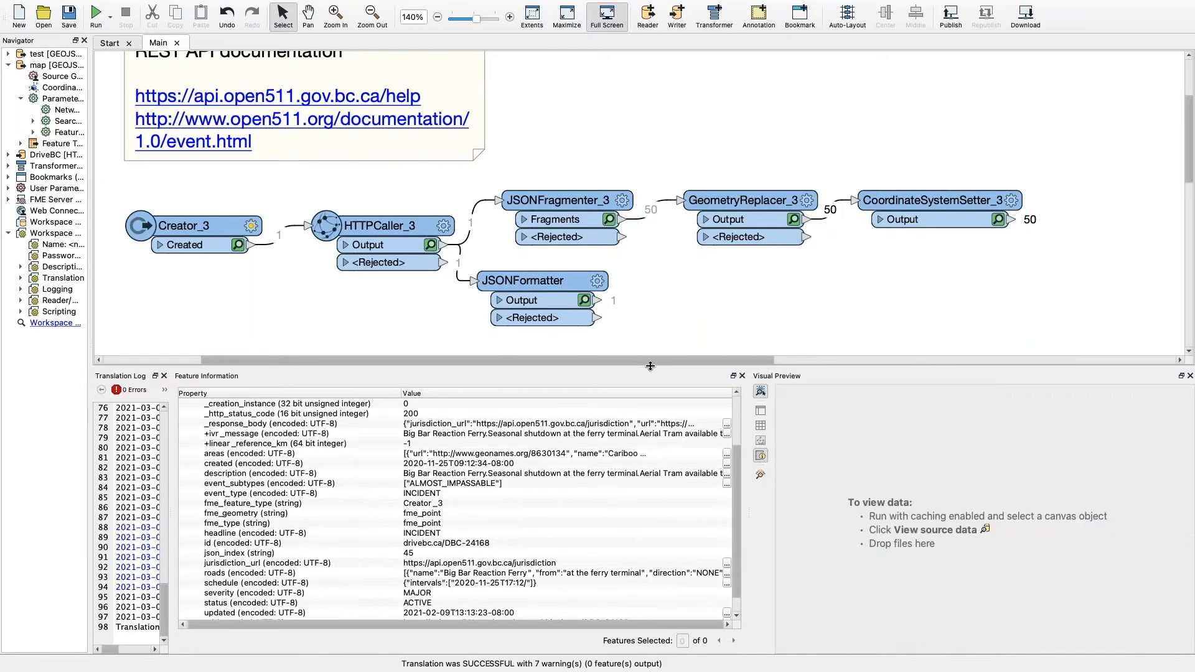
Move to the 'Example changing the coordinates' bookmark and open HTTPCaller_2's request settings
drag(652, 374, 651, 488)
scroll(607, 386, down, 5)
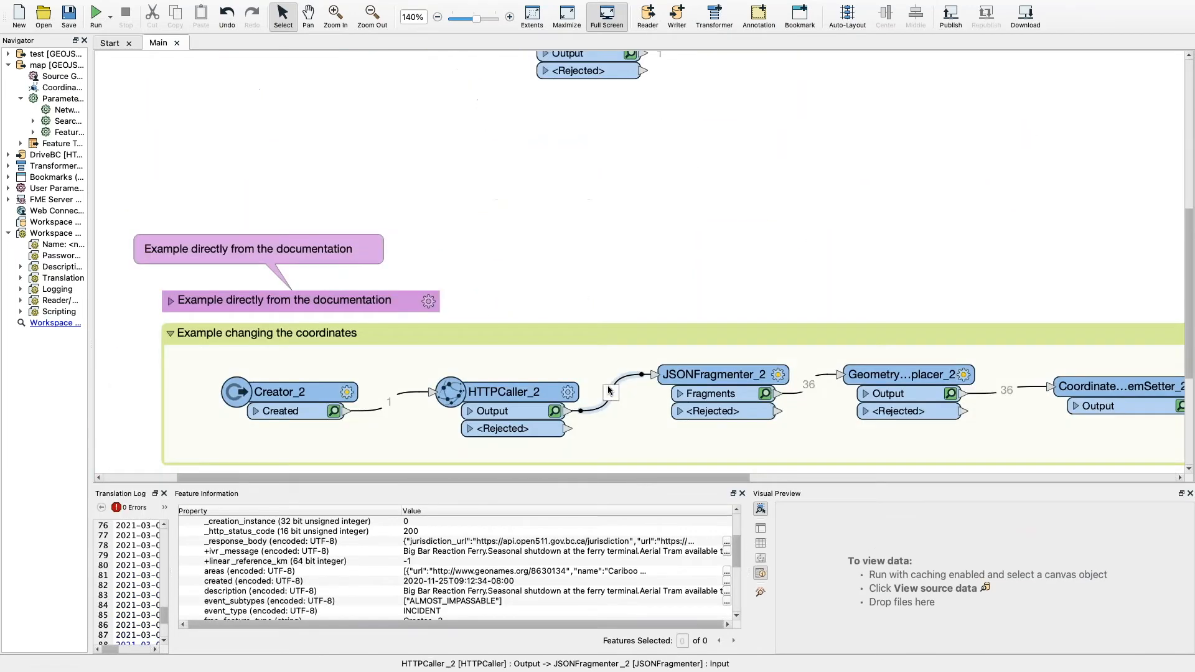
scroll(608, 386, down, 2)
scroll(607, 386, right, 10)
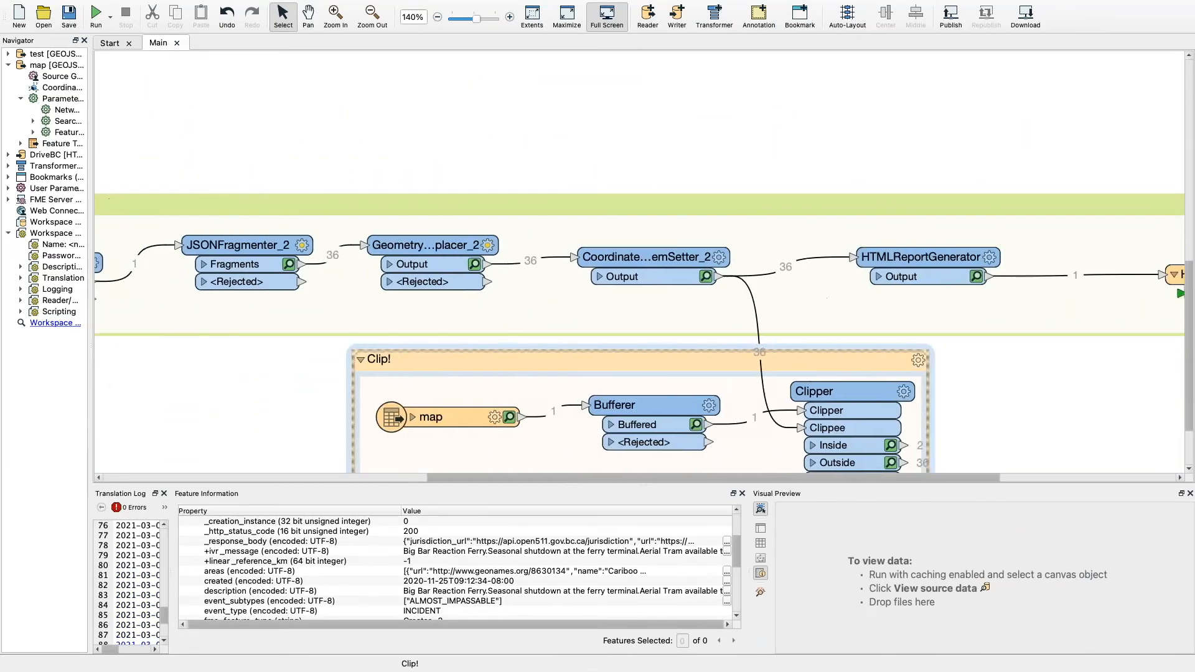
scroll(608, 386, right, 6)
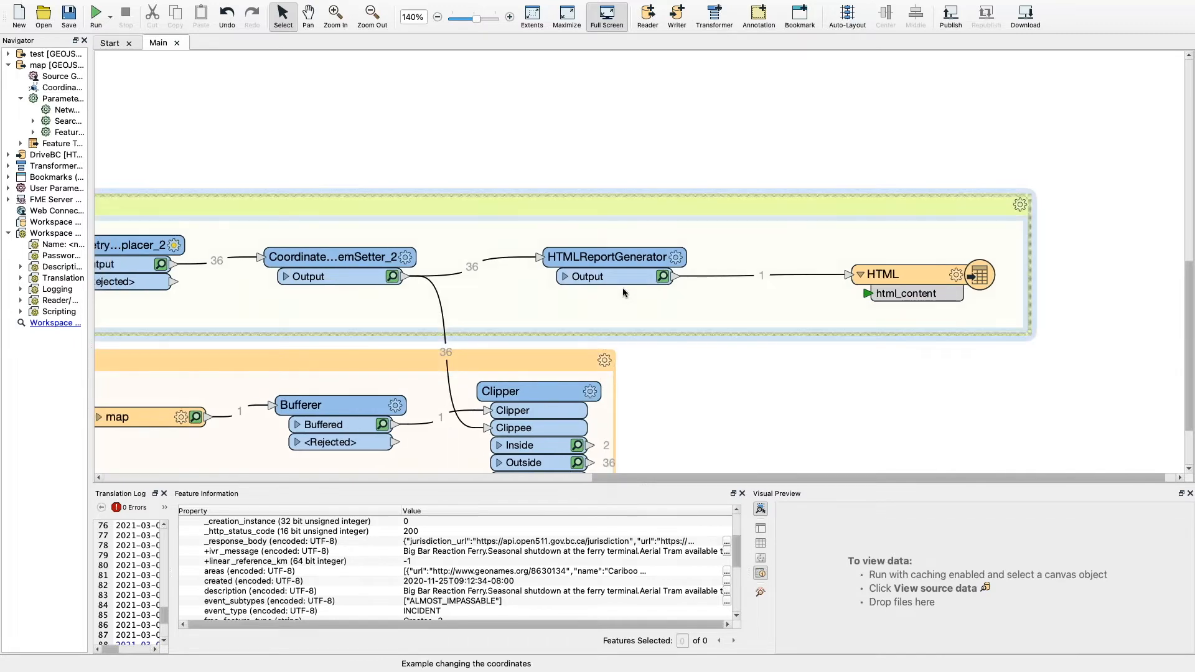
scroll(623, 288, left, 3)
scroll(623, 288, left, 10)
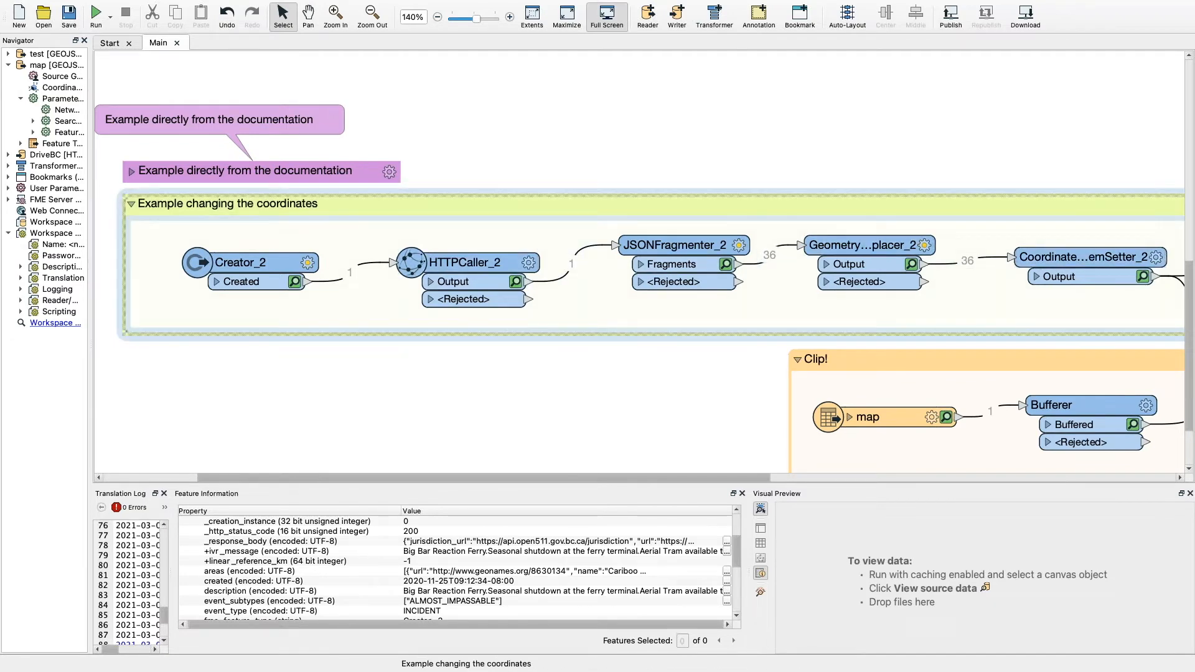
click(528, 264)
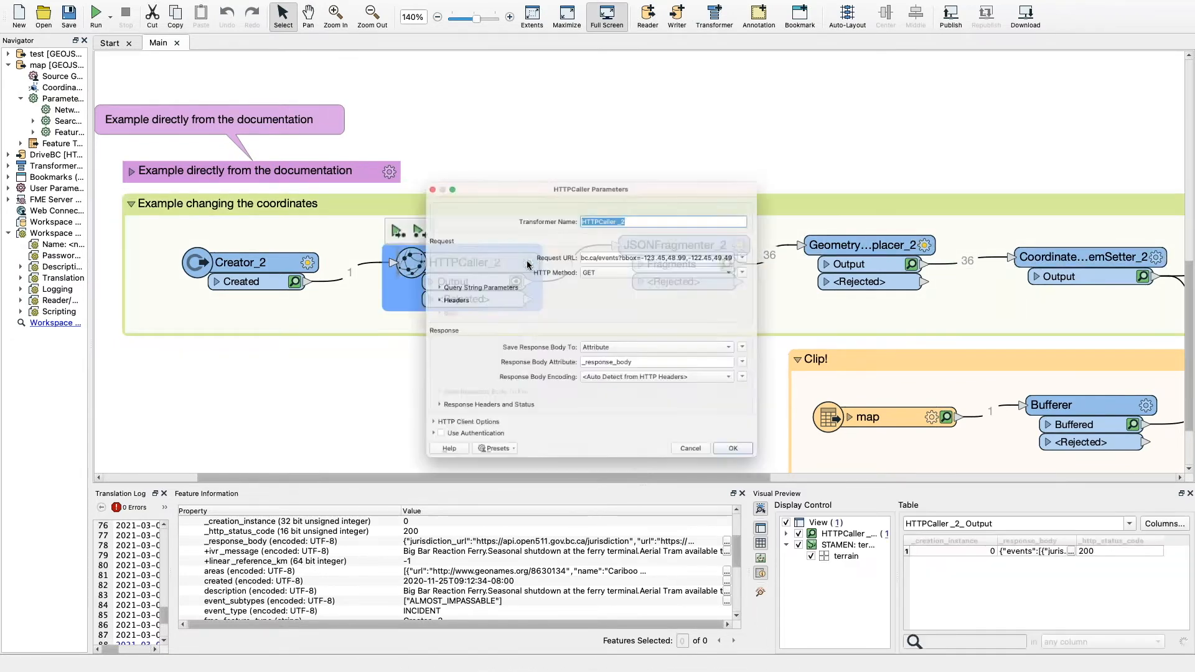
Highlight the bbox=-123.45,48.99,-122.45,49.49 query in HTTPCaller_2's Request URL
drag(630, 241, 764, 241)
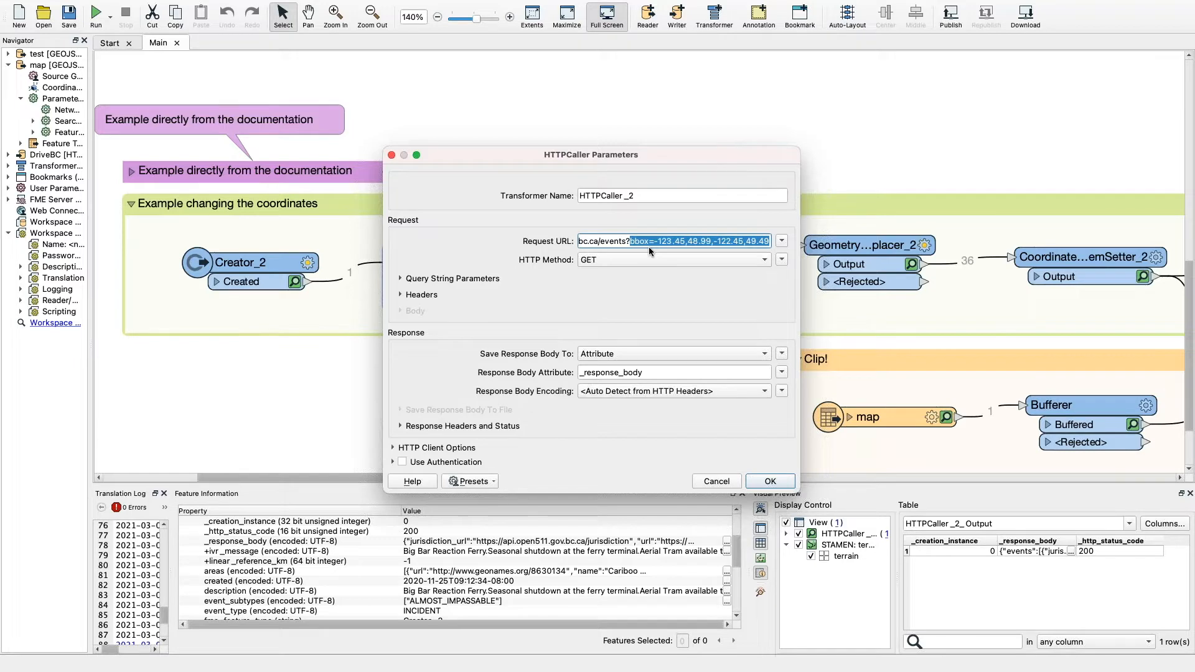
Close HTTPCaller_2 unchanged and preview the HTMLReportGenerator output
click(781, 486)
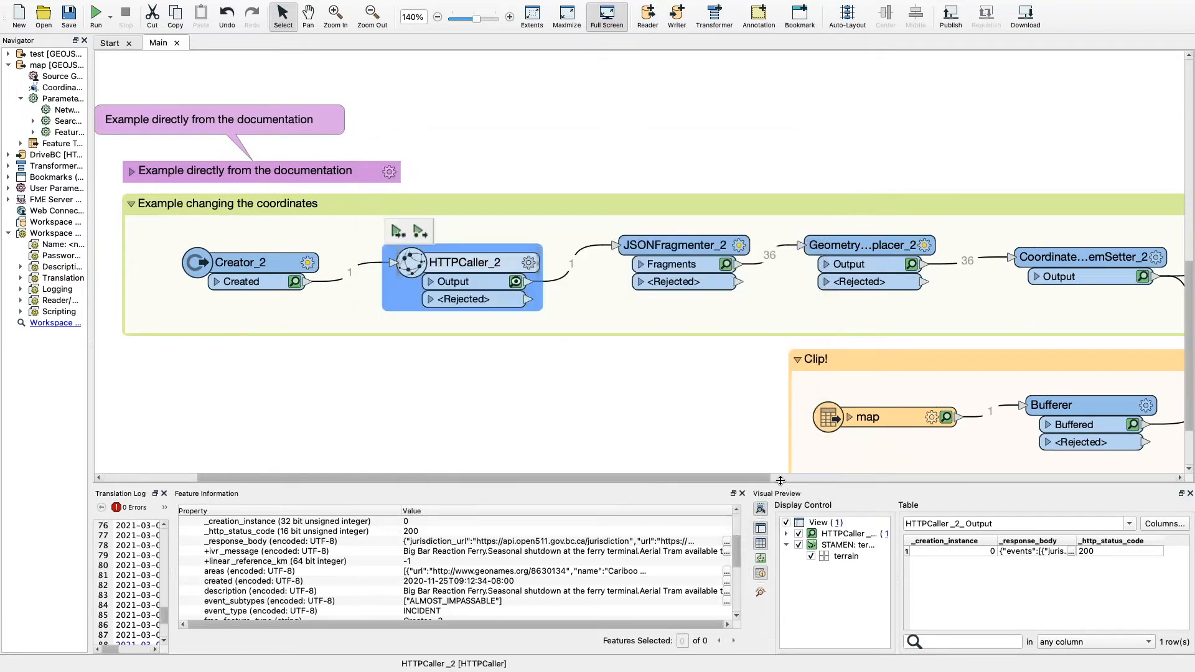
scroll(650, 364, right, 5)
scroll(650, 364, right, 8)
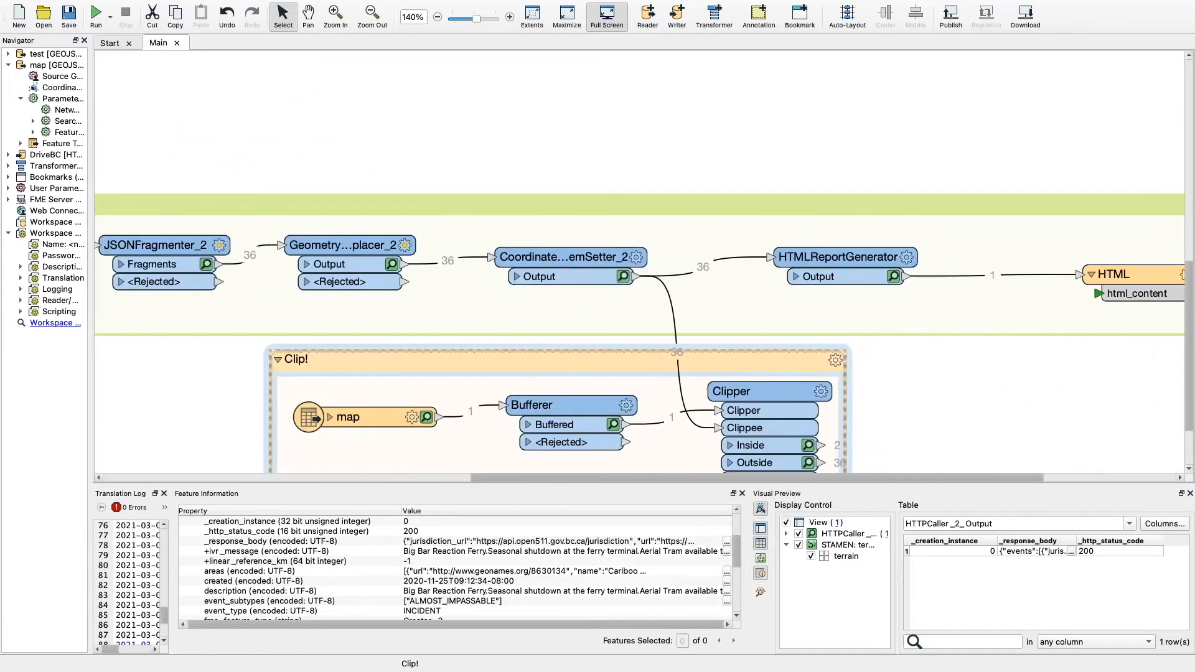
click(659, 283)
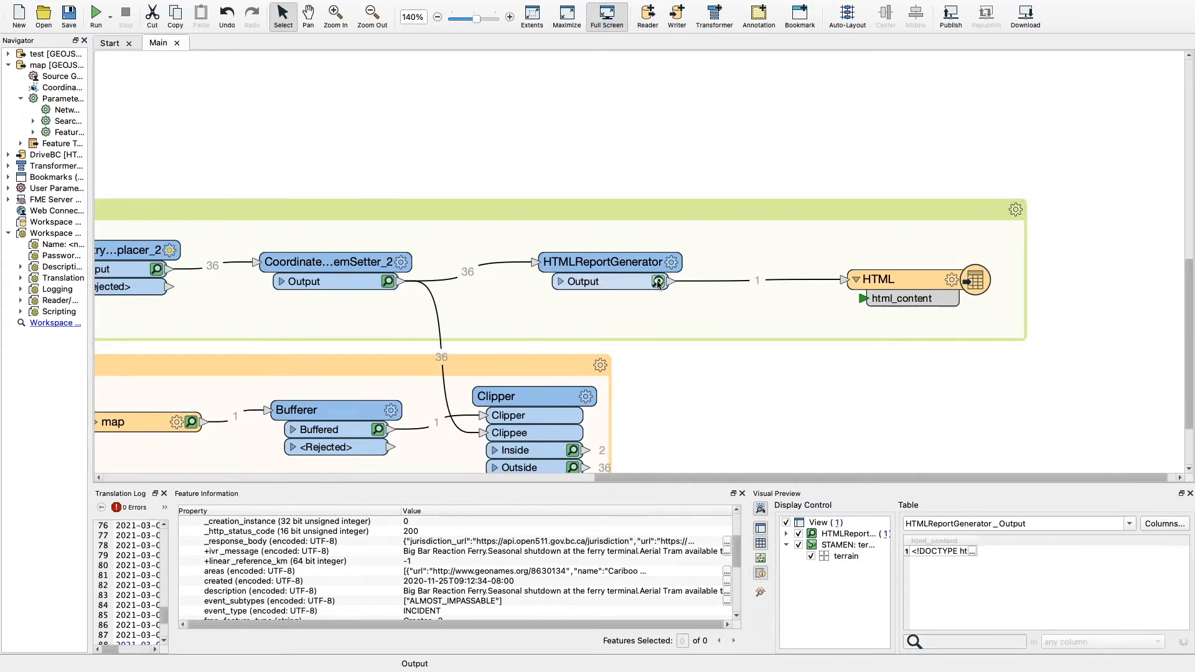
Review the report's Esri Leaflet map and seven-column table, then open DriveBC.html's folder
click(673, 260)
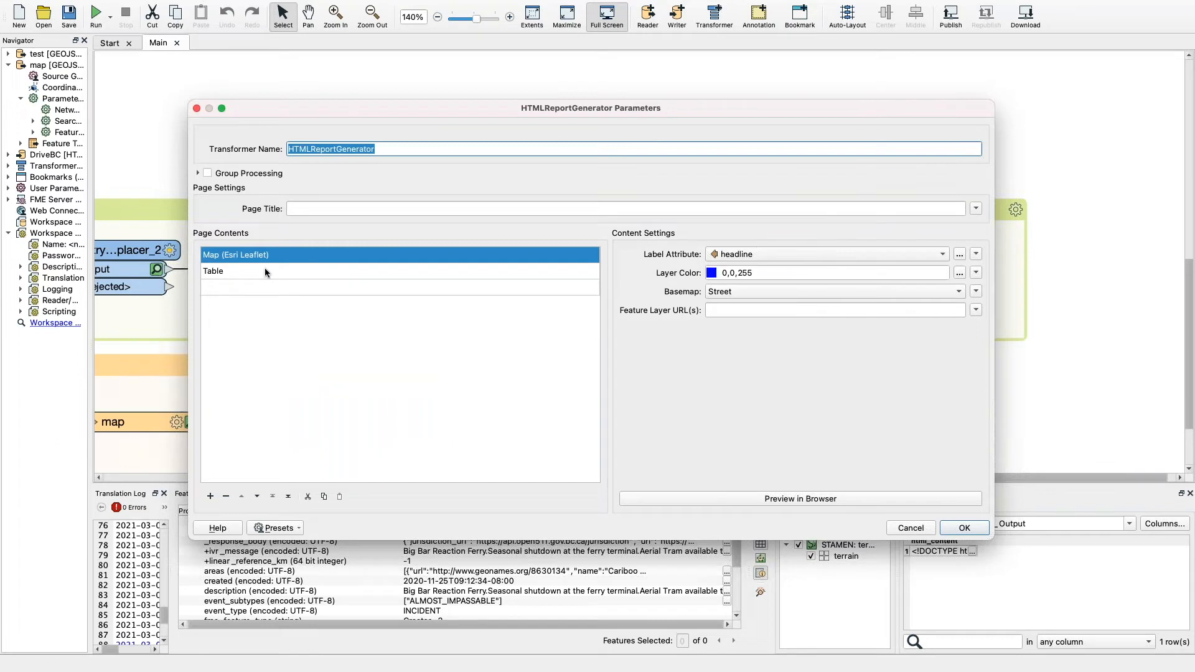
click(255, 272)
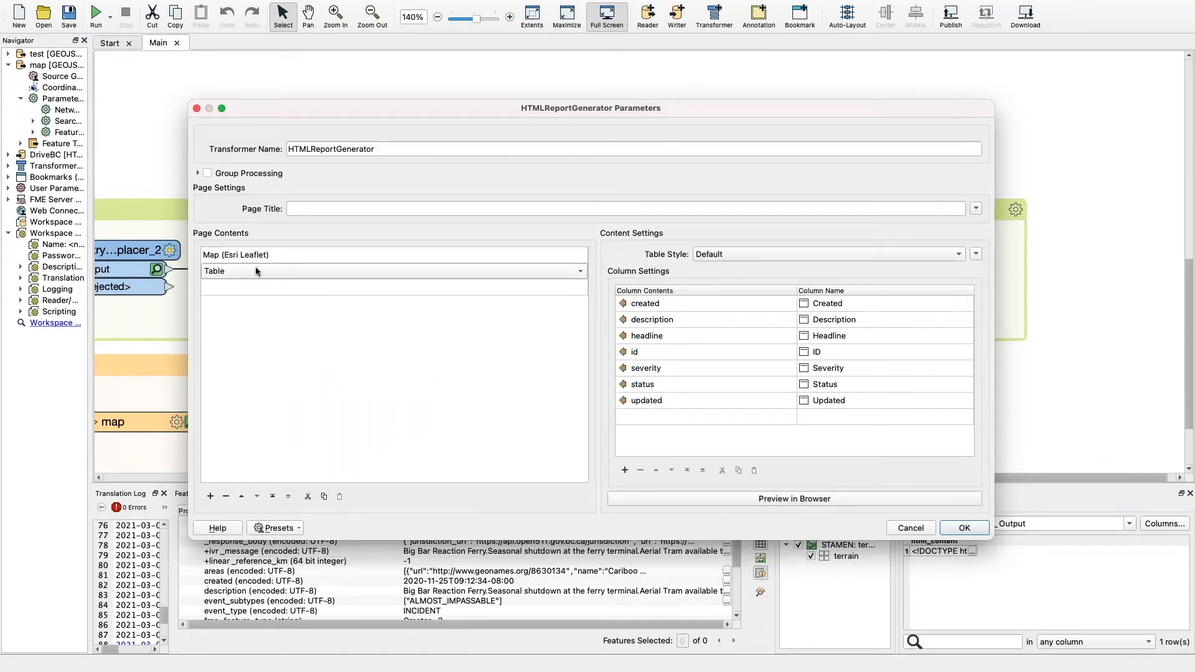
click(964, 528)
click(906, 301)
click(939, 250)
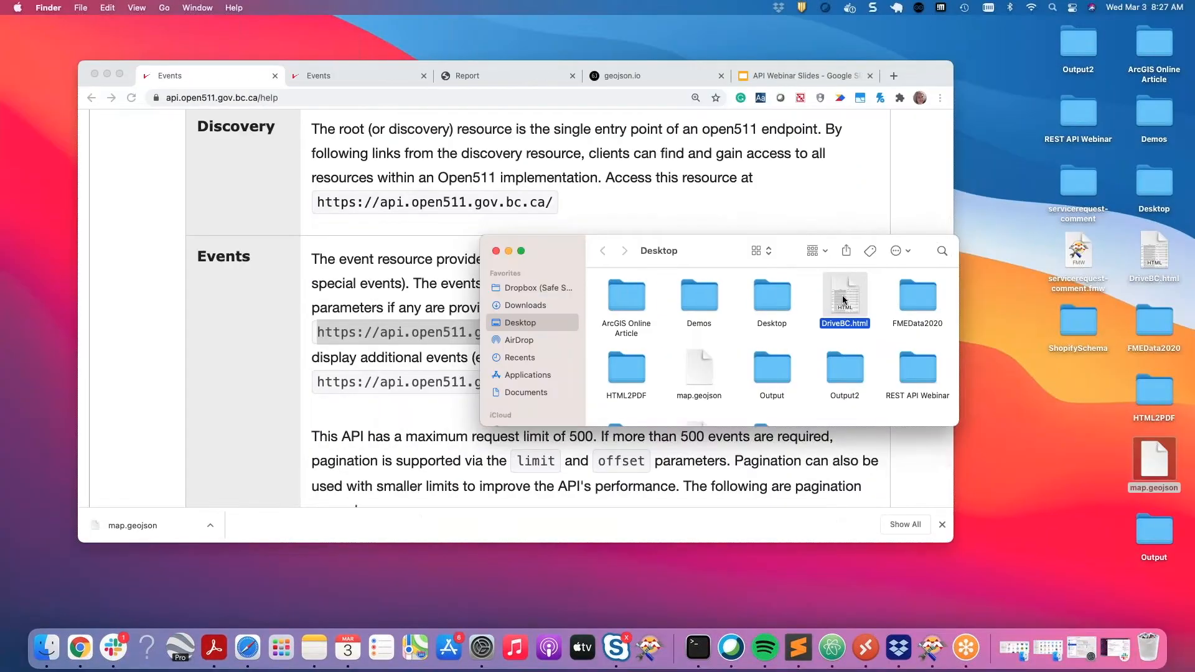
Open DriveBC.html in Chrome, check several event markers' popups, and return to FME Workbench
double_click(844, 301)
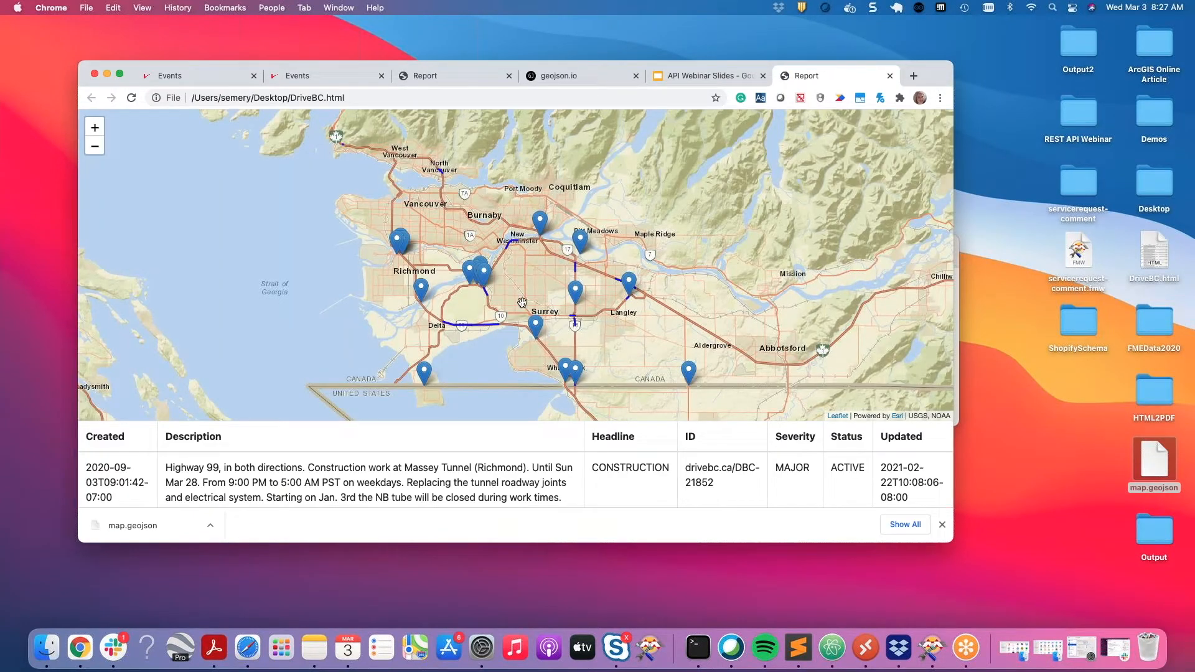
click(535, 327)
click(571, 290)
click(582, 241)
click(540, 225)
click(629, 282)
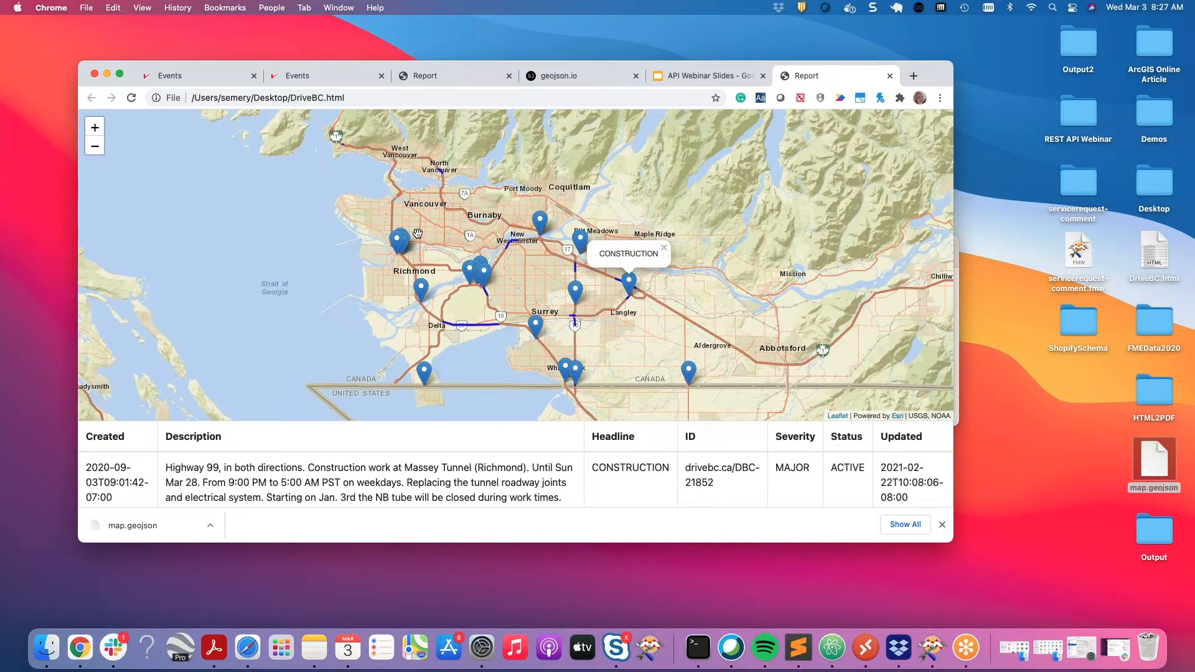
key(ctrl+Right)
click(679, 374)
Review the Clip! bookmark and its map route reader, then switch to Chrome's DriveBC report
scroll(679, 375, left, 5)
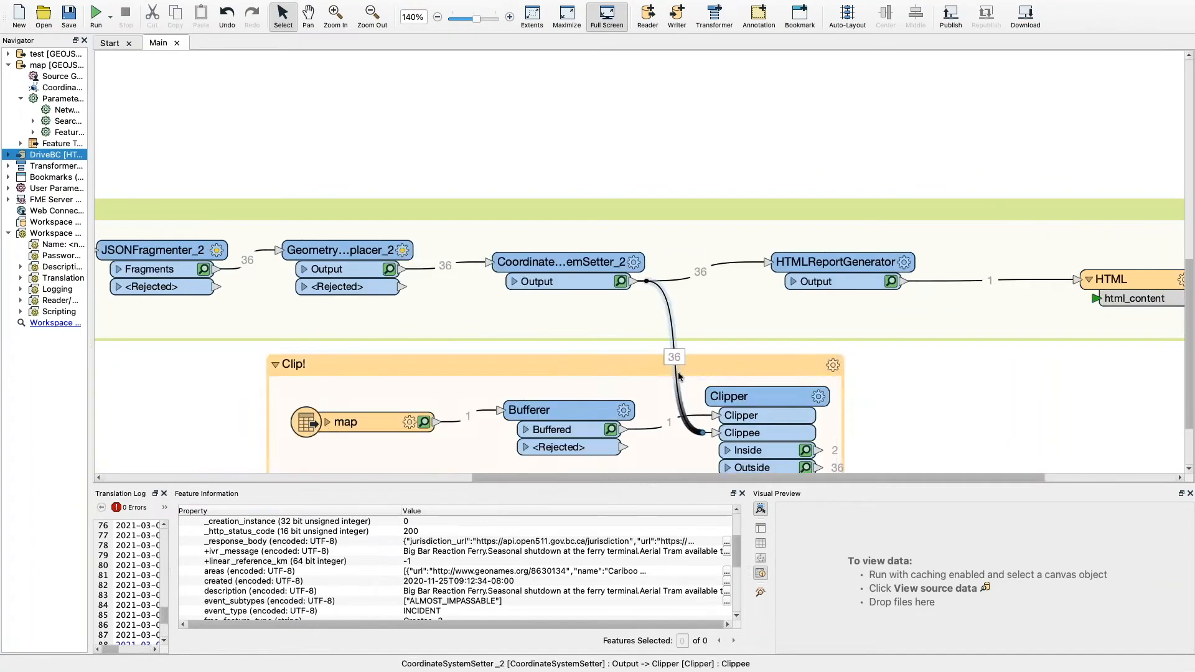
scroll(678, 372, down, 3)
scroll(674, 371, right, 5)
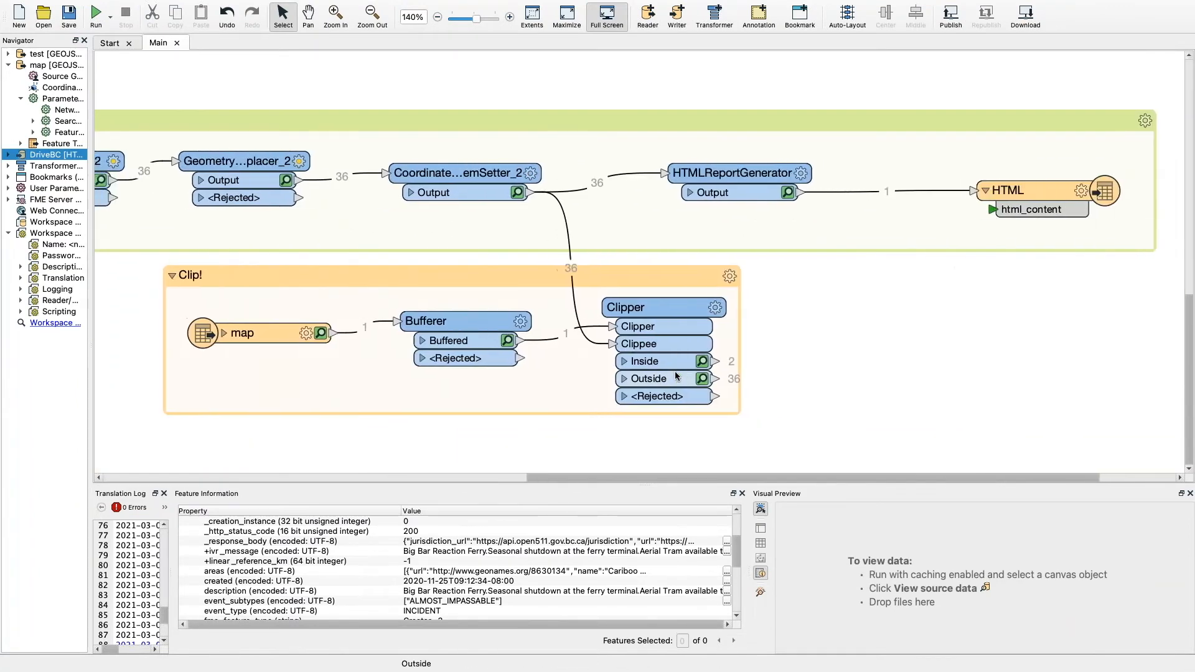
scroll(300, 350, left, 2)
click(300, 350)
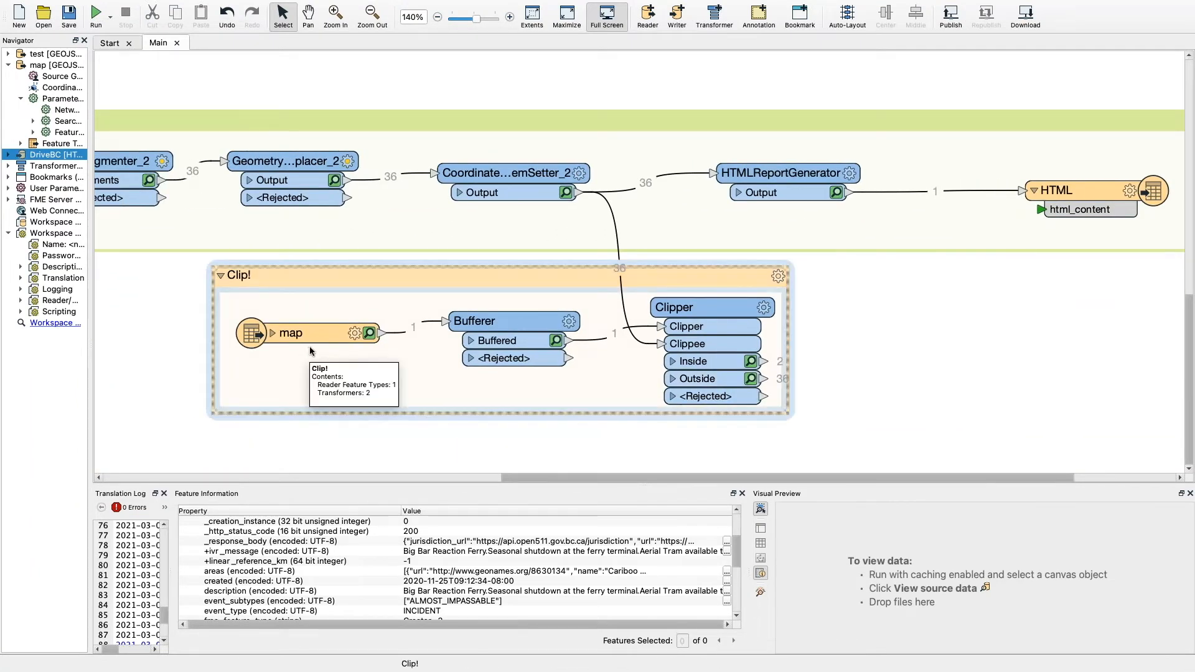
click(333, 343)
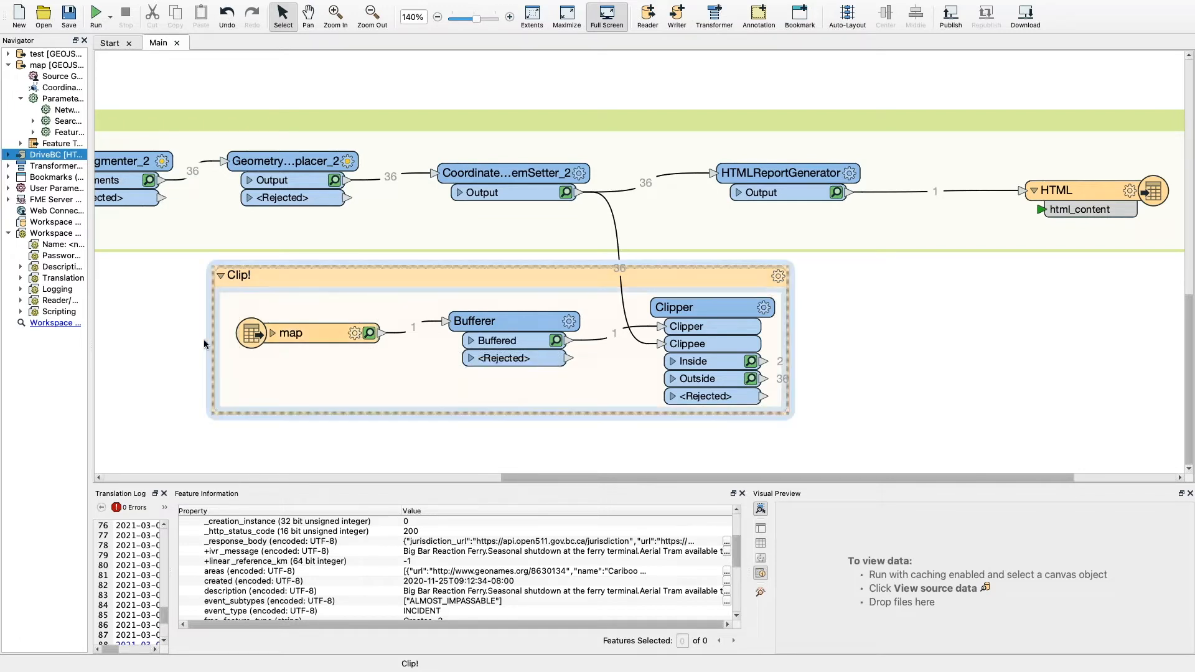
scroll(167, 334, left, 5)
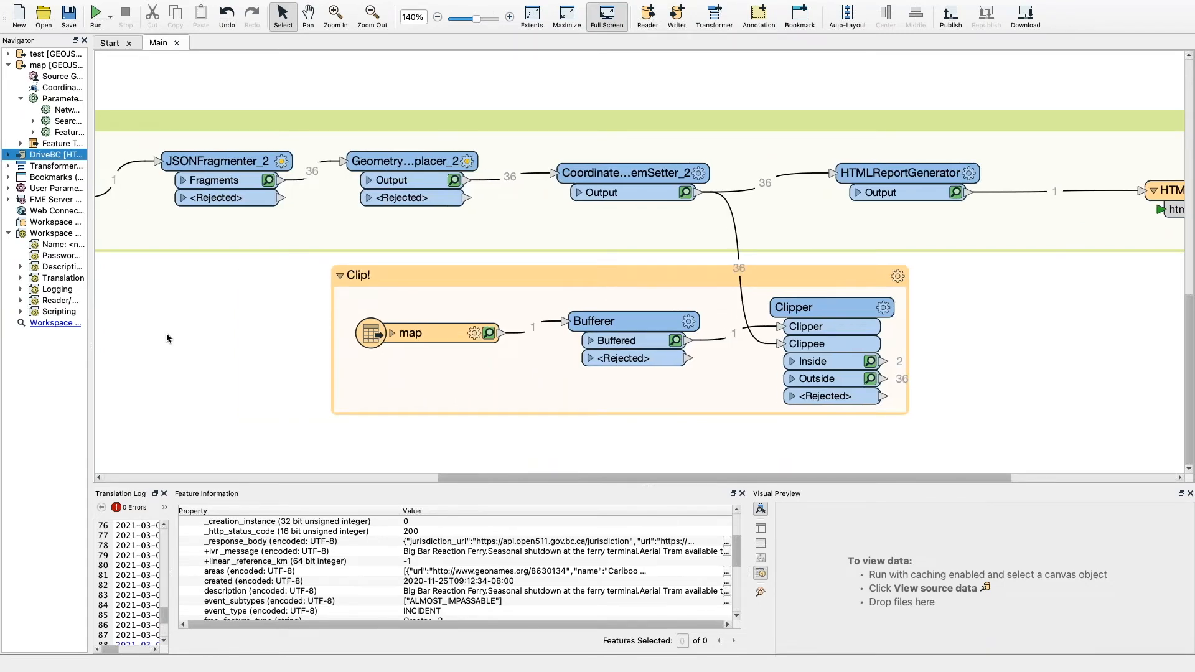
key(ctrl+Left)
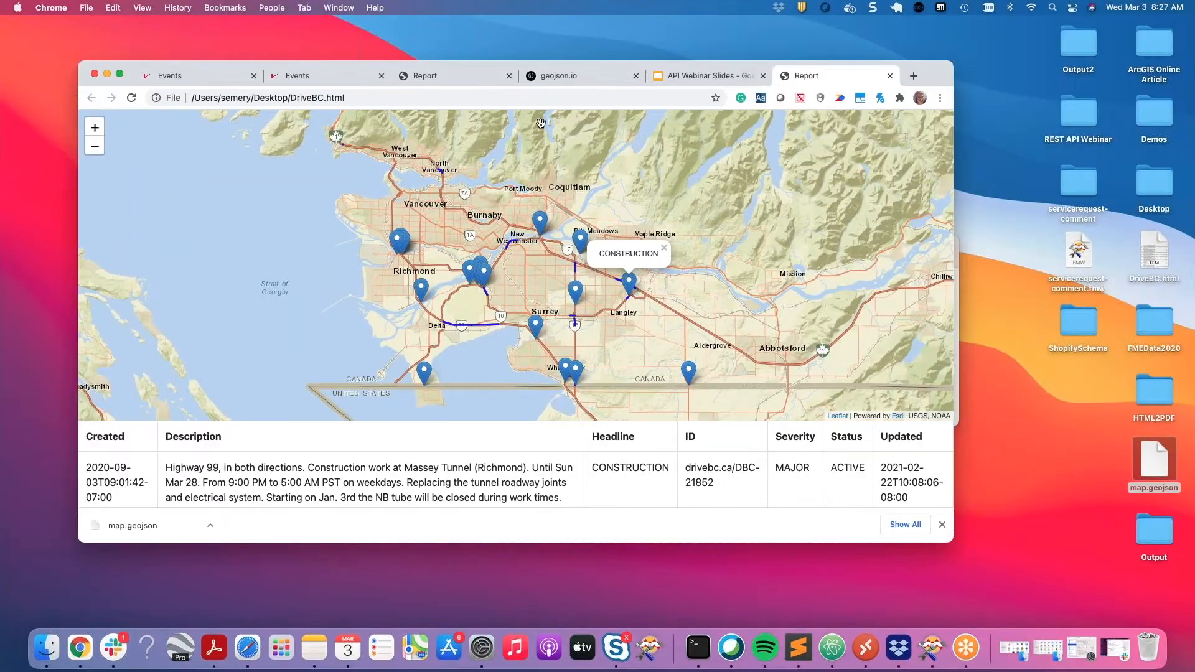
View the drawn route LineString on geojson.io, then return to the full-screen FME workspace
click(568, 78)
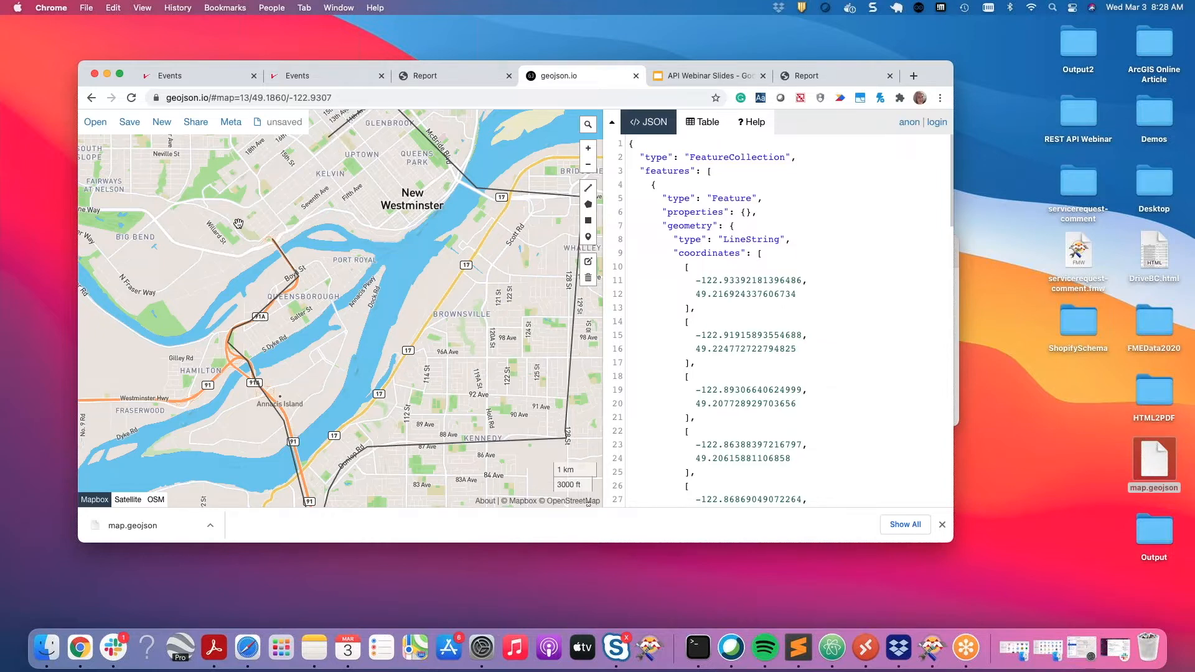
mouse_move(134, 127)
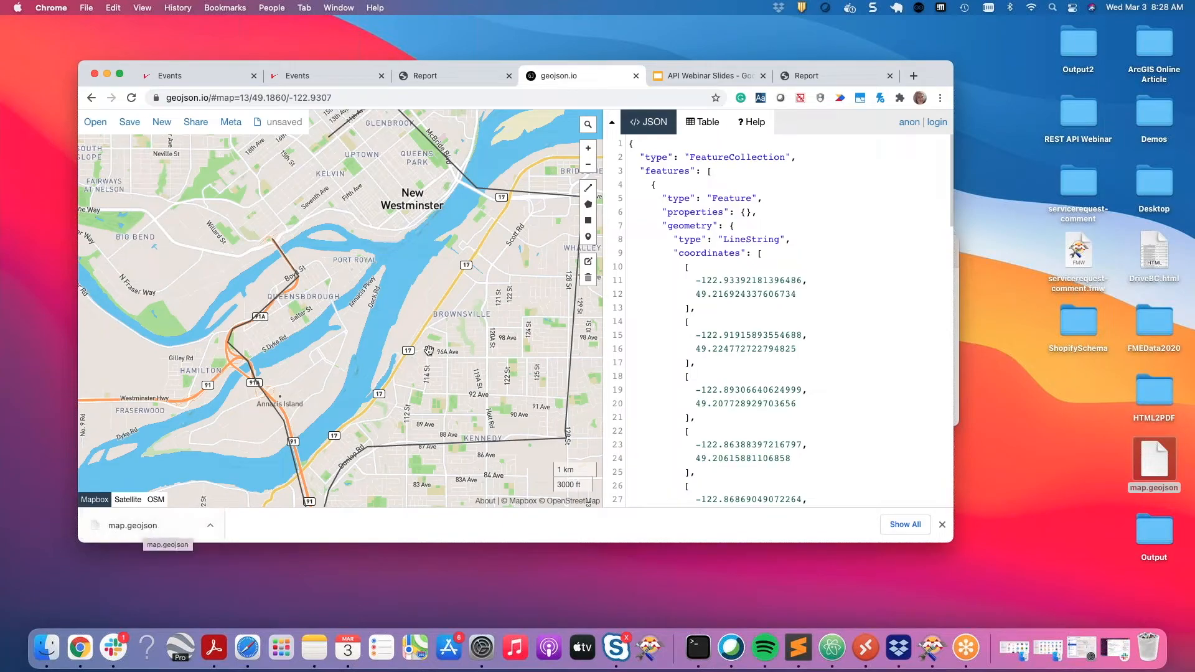
key(ctrl+Right)
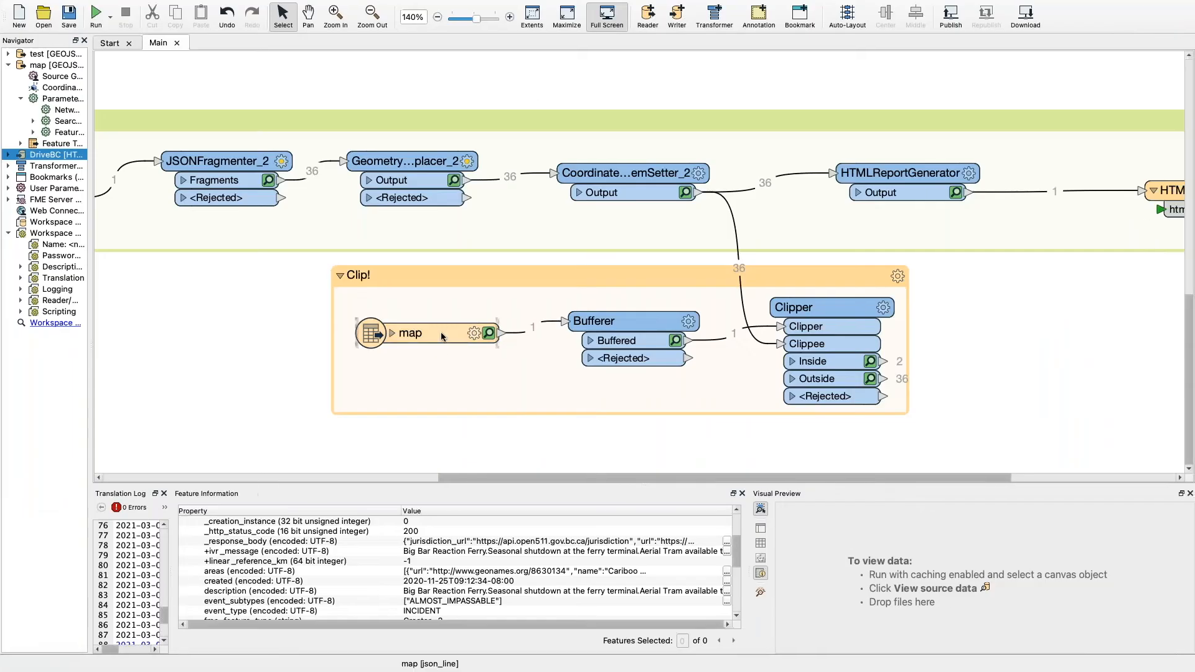
Inspect the map reader's 24-coordinate route line in Visual Preview and enlarge the data panels
text(geojson)
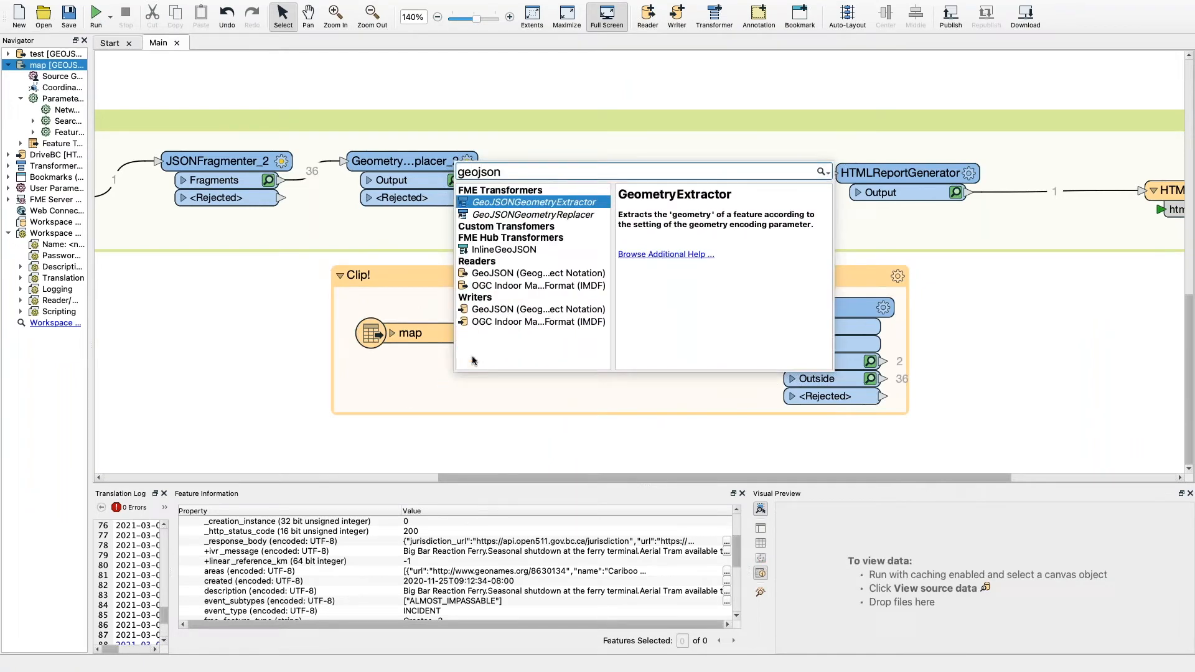
click(360, 412)
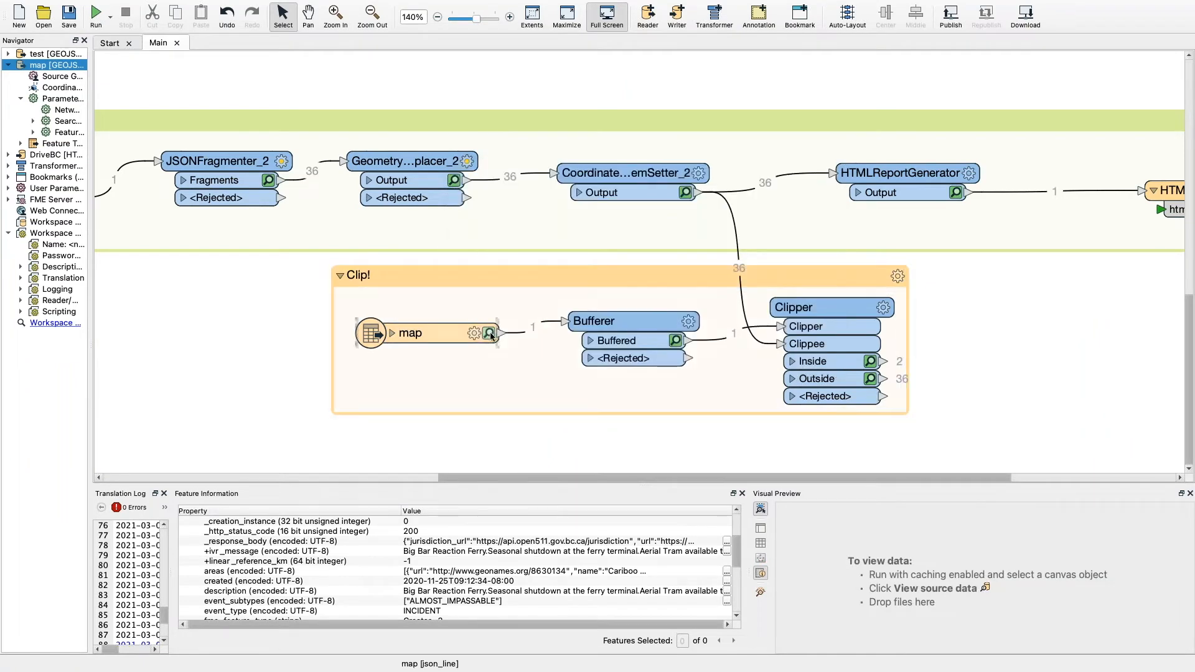
click(491, 332)
scroll(1036, 598, down, 5)
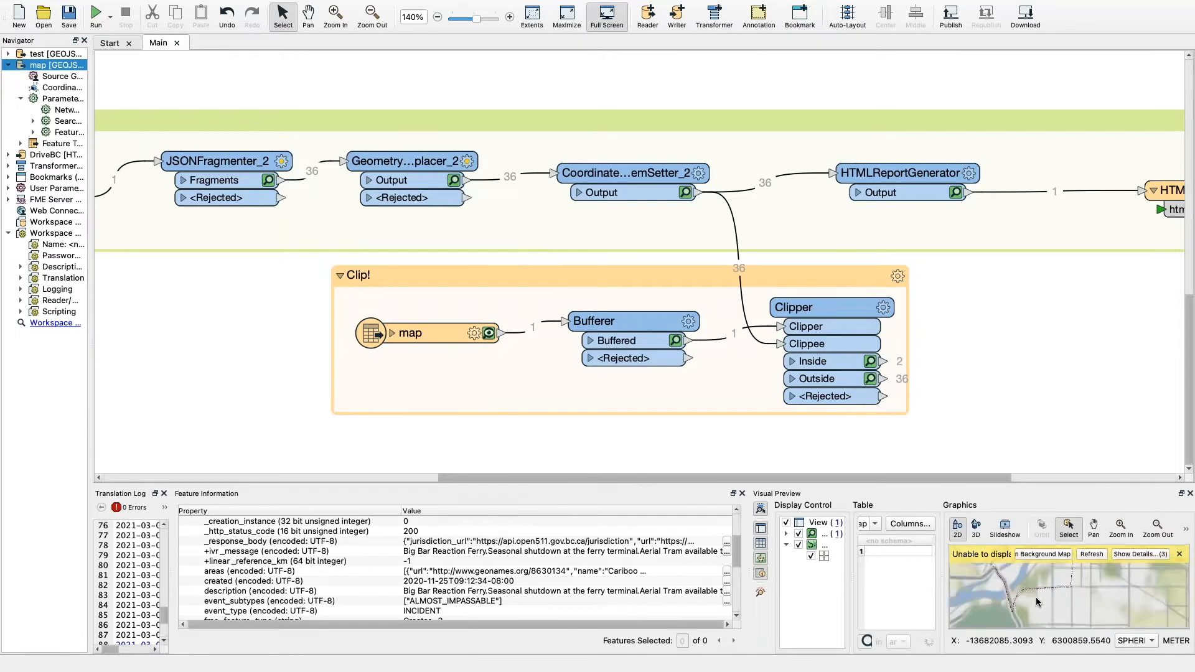
scroll(1039, 592, down, 3)
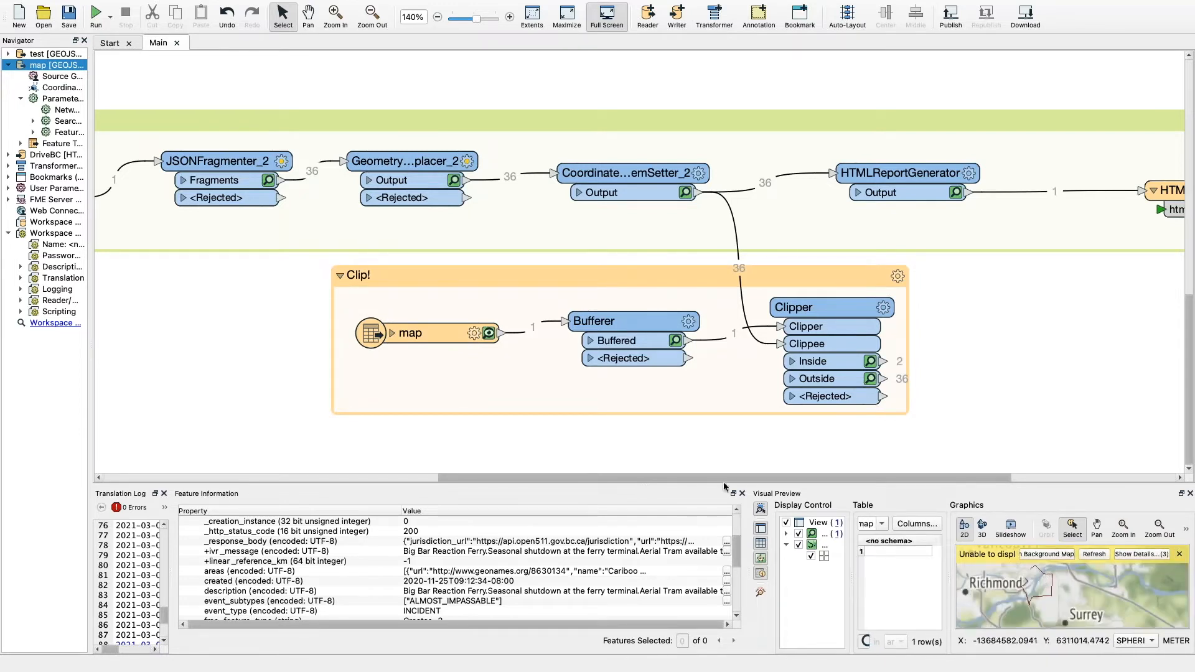
drag(737, 484, 736, 321)
Inspect the Clipper's Inside output, showing the 2 events near Richmond and Surrey within the route buffer
click(1036, 492)
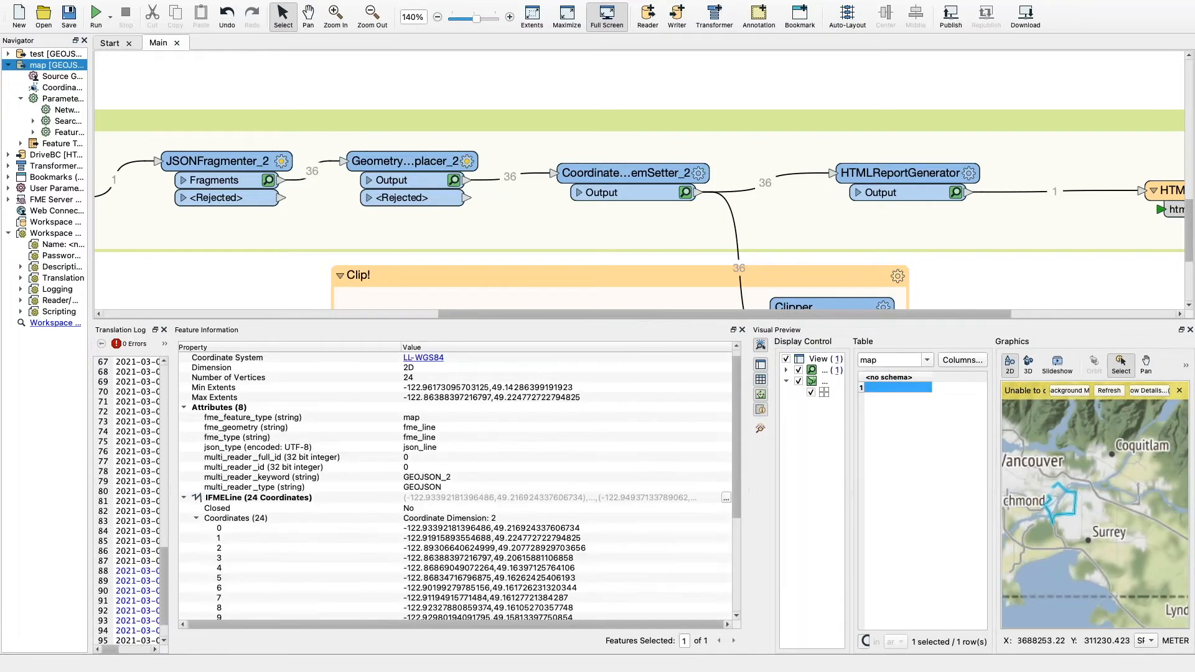
drag(581, 320, 581, 491)
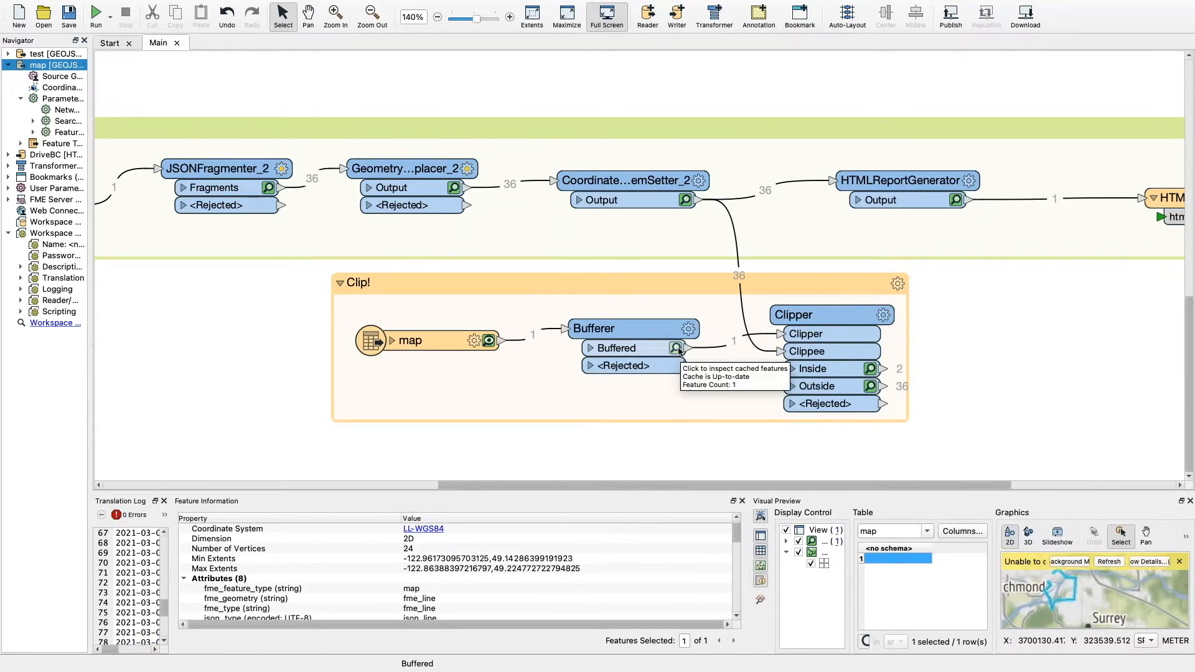
scroll(679, 352, right, 5)
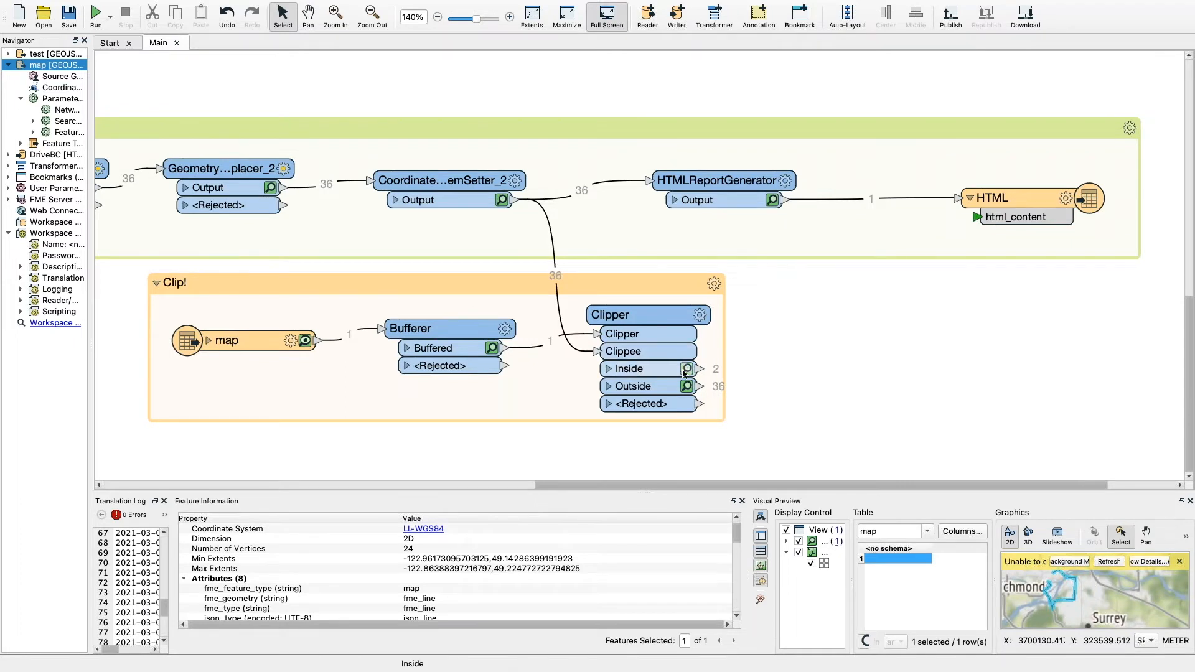
click(654, 324)
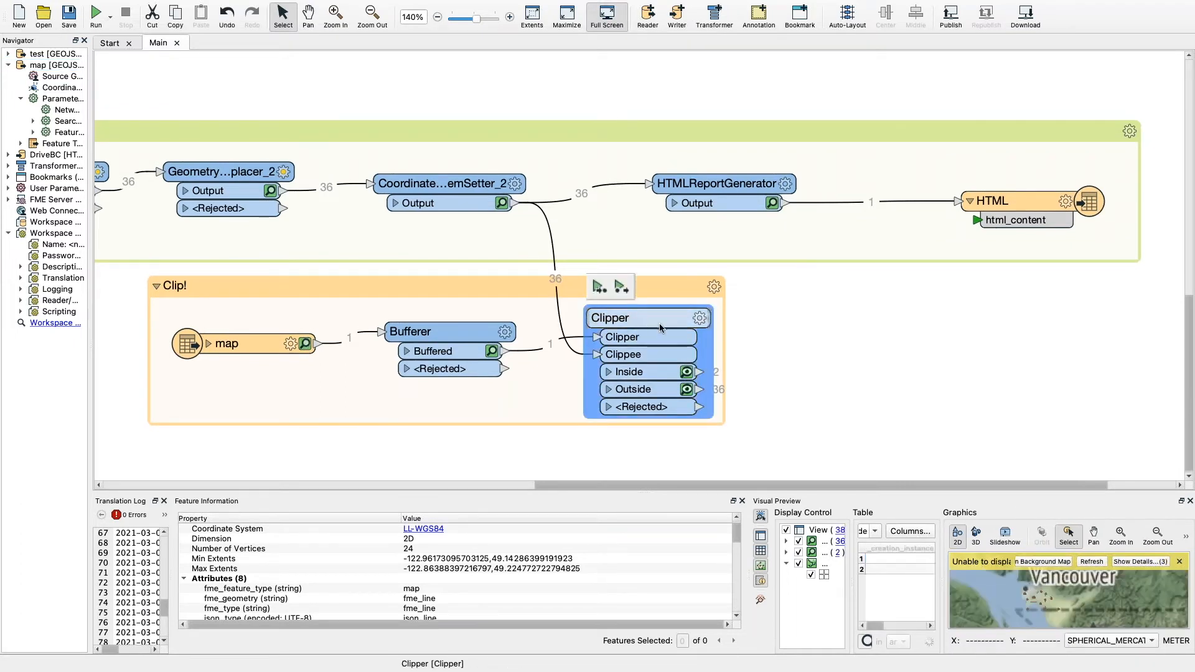
click(687, 372)
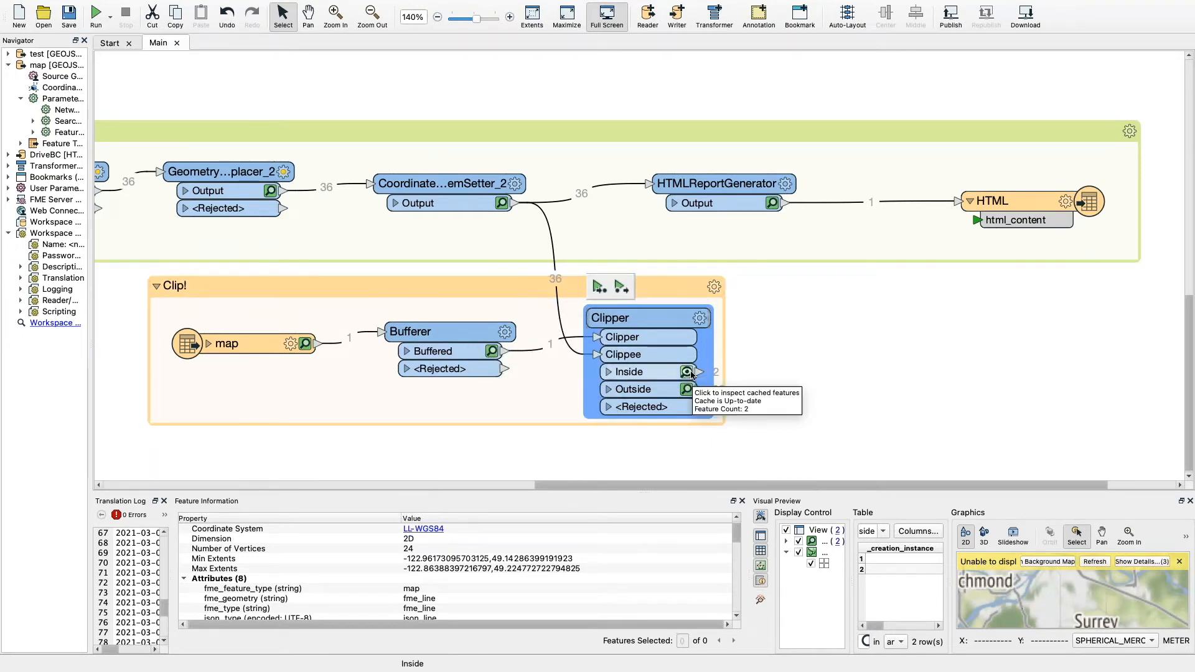
Widen the preview table and view the first clipped event's full updated timestamp
click(922, 559)
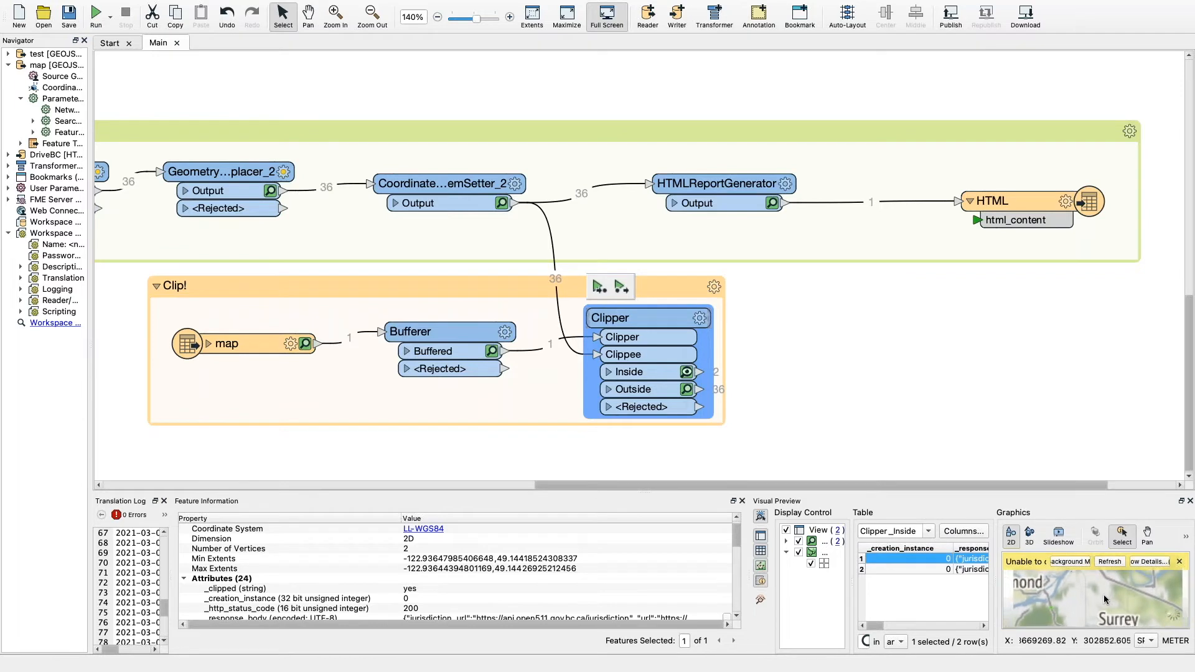
scroll(1051, 611, up, 3)
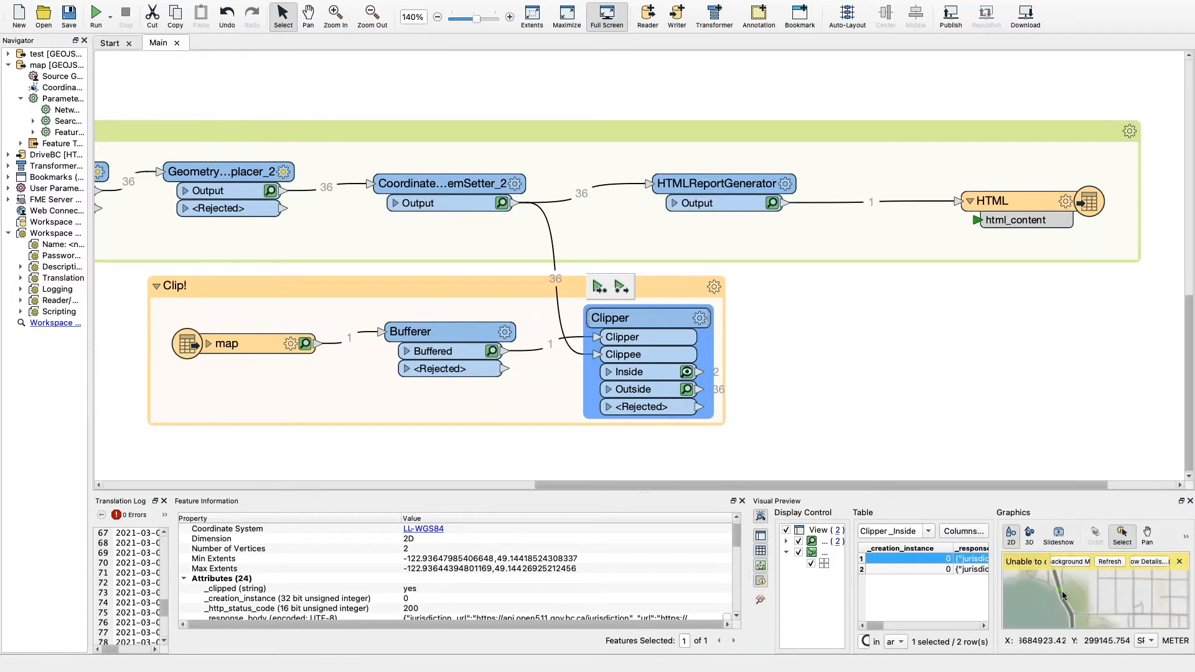
scroll(1062, 591, up, 4)
drag(745, 565, 651, 569)
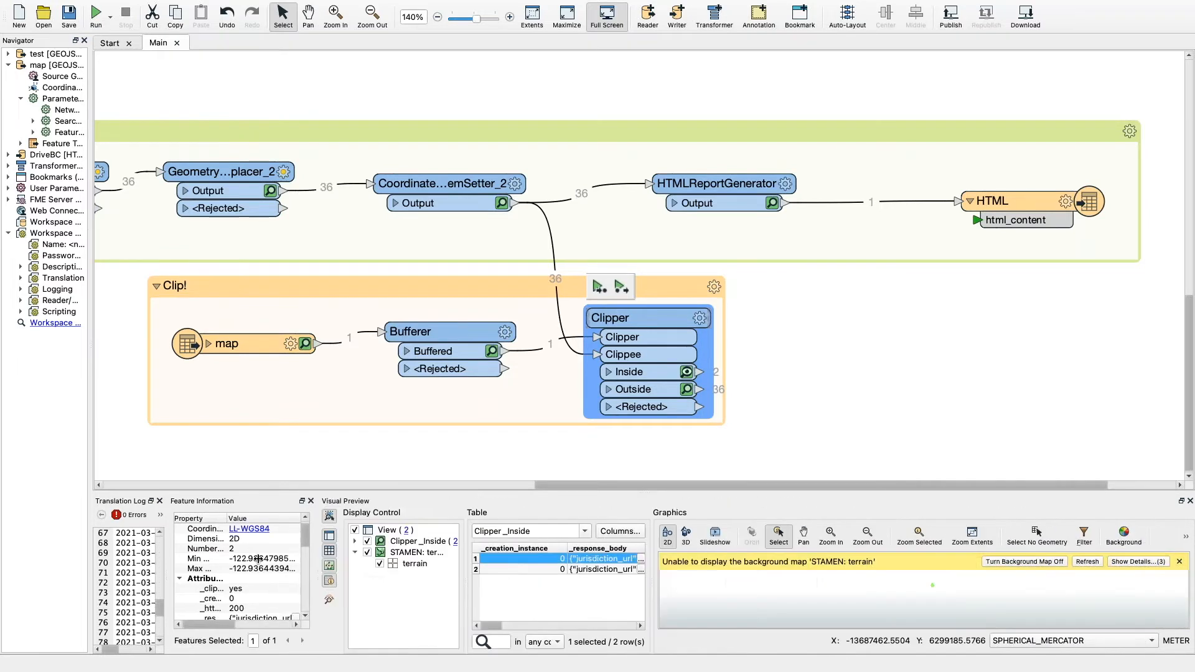
drag(629, 579, 907, 576)
scroll(821, 563, right, 5)
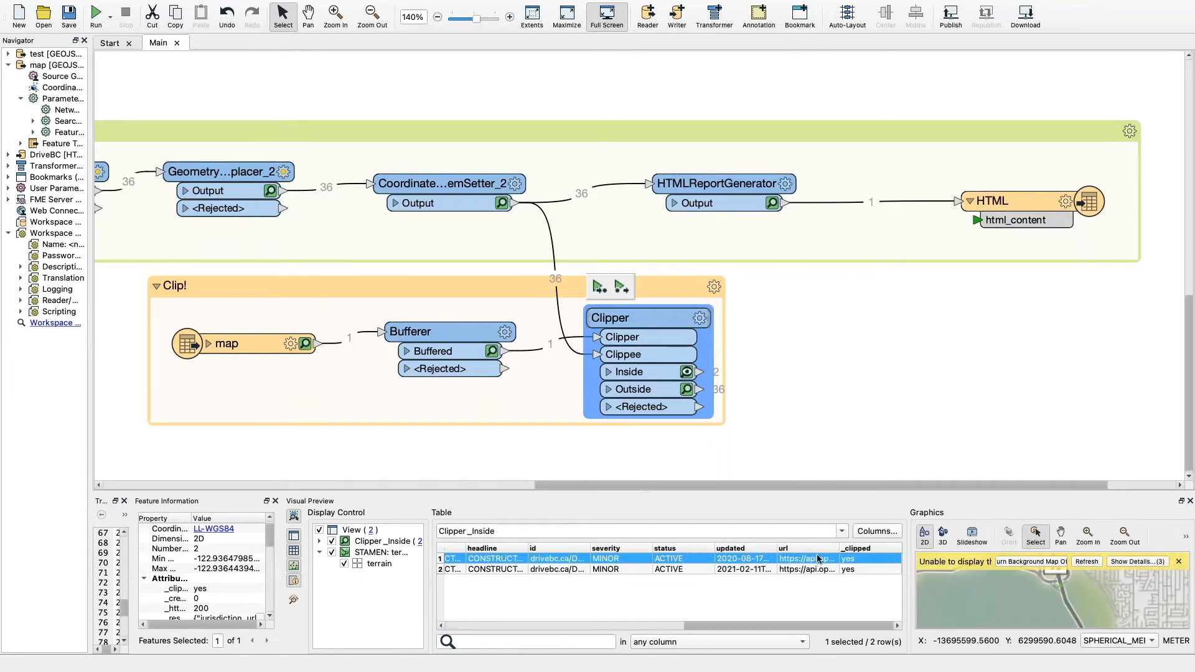
double_click(746, 564)
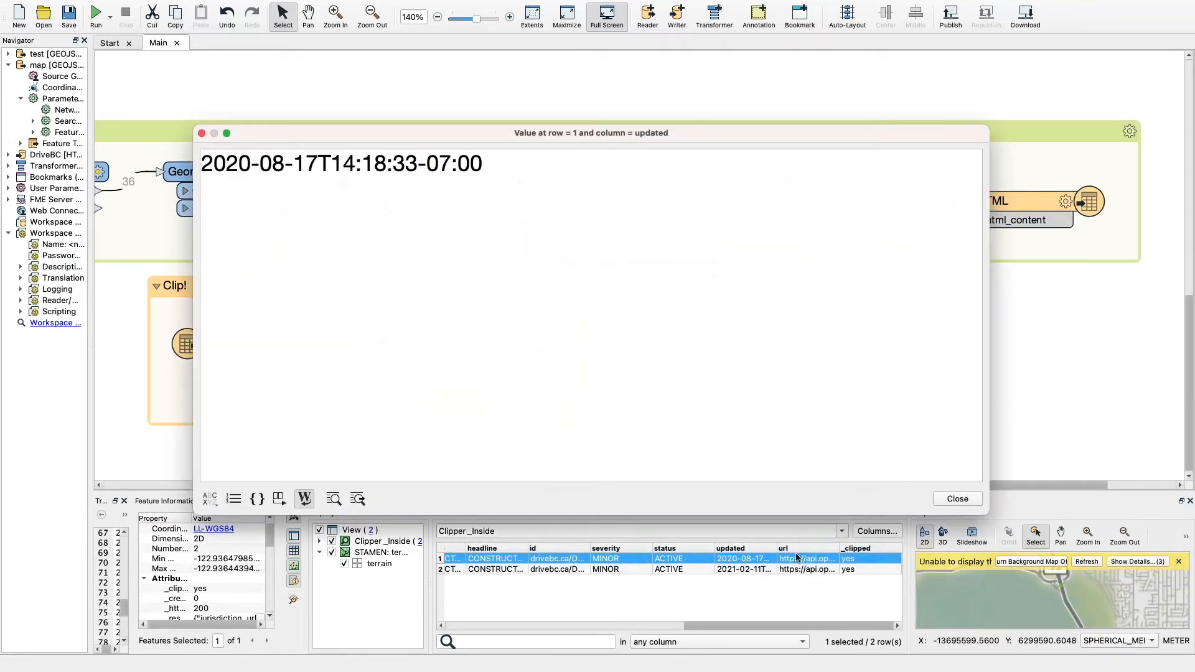
click(940, 499)
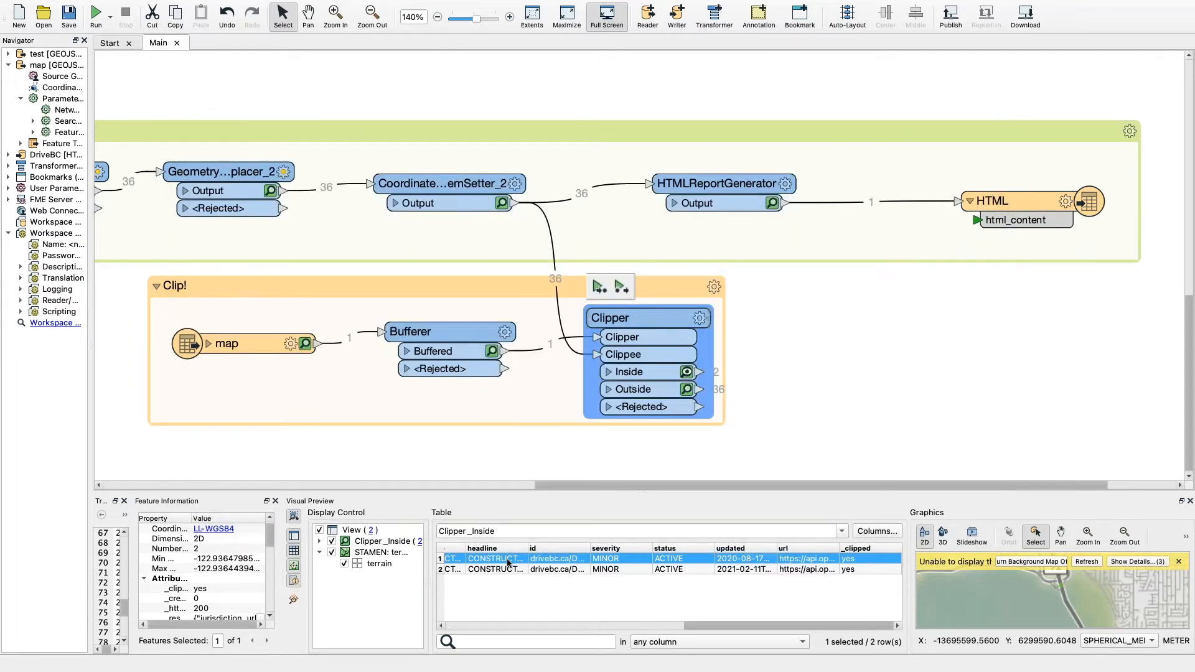
Read the first event's full description, a Highway 91 construction closure, then clear the preview
scroll(796, 568, left, 5)
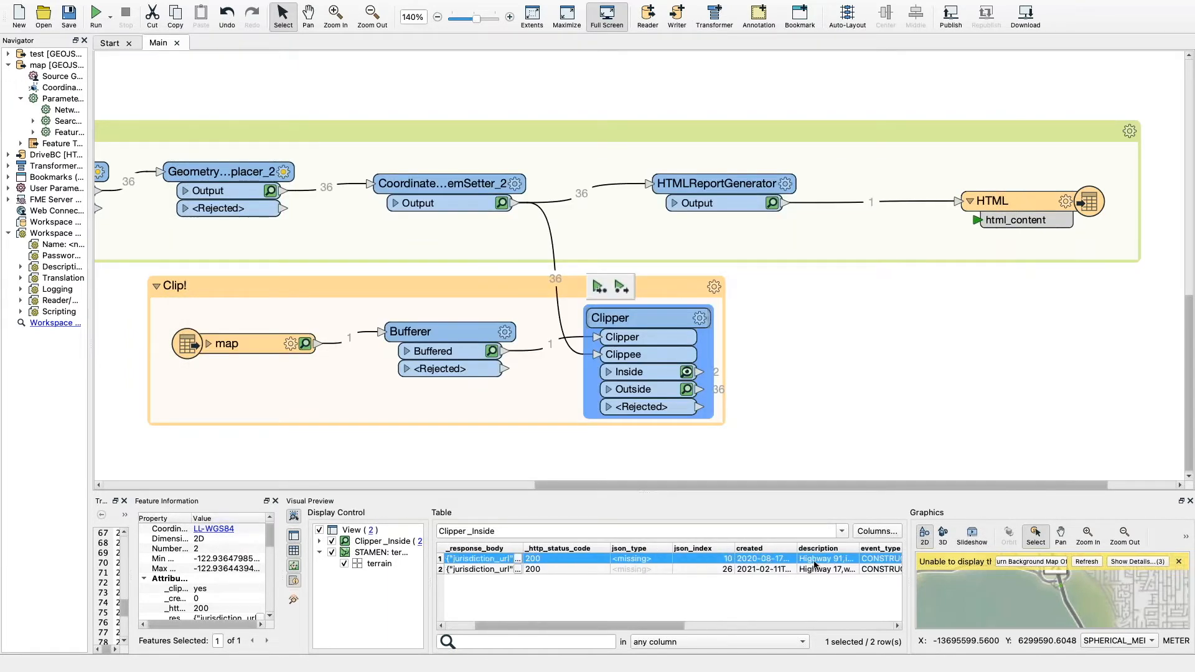
double_click(816, 564)
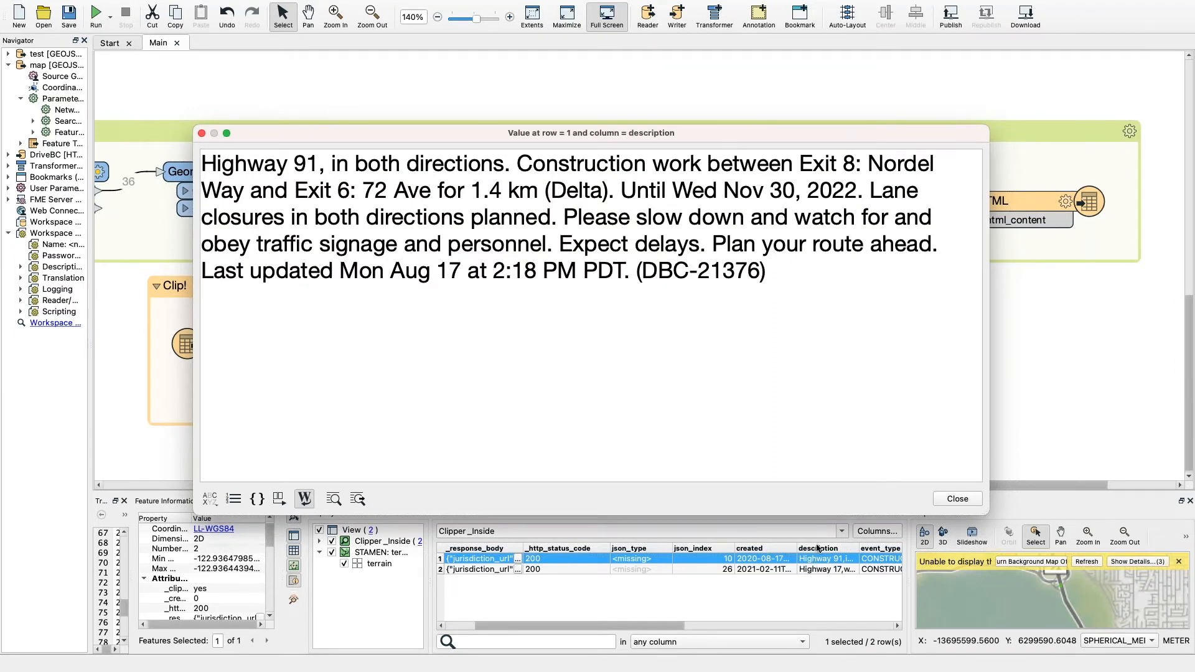
click(957, 499)
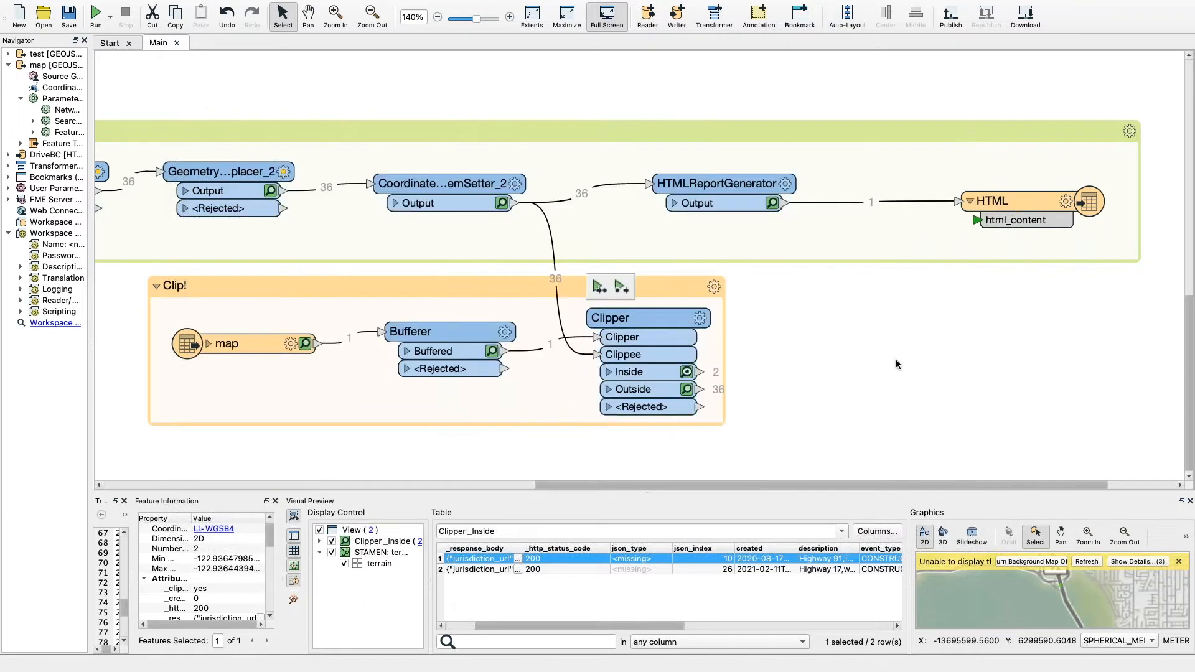
click(896, 365)
Exit FME's full screen and bring up the API Webinar Slides deck at slide 15, the Demo slide
mouse_move(33, 24)
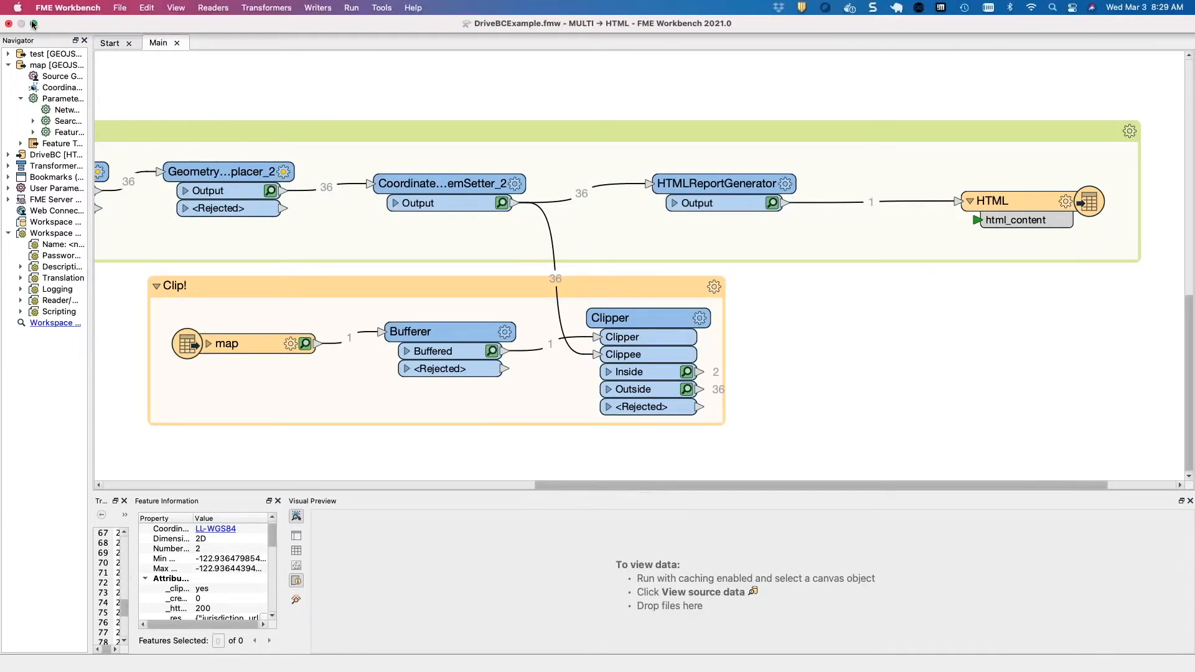
click(33, 24)
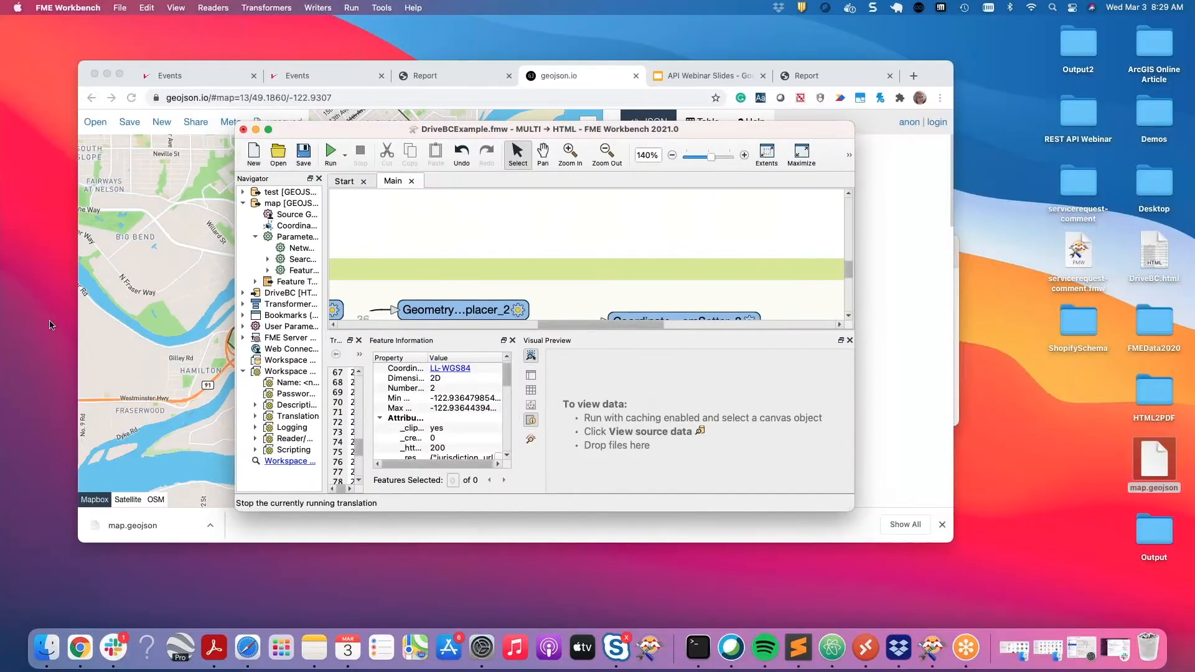
click(696, 80)
scroll(155, 449, down, 2)
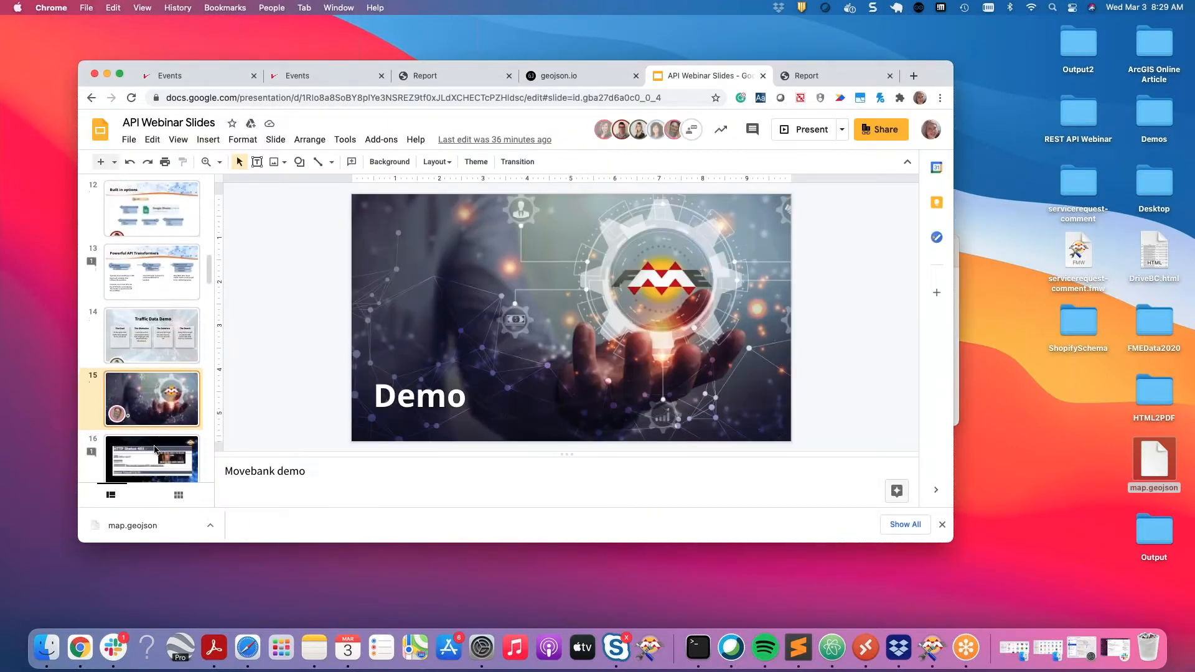
scroll(155, 450, down, 1)
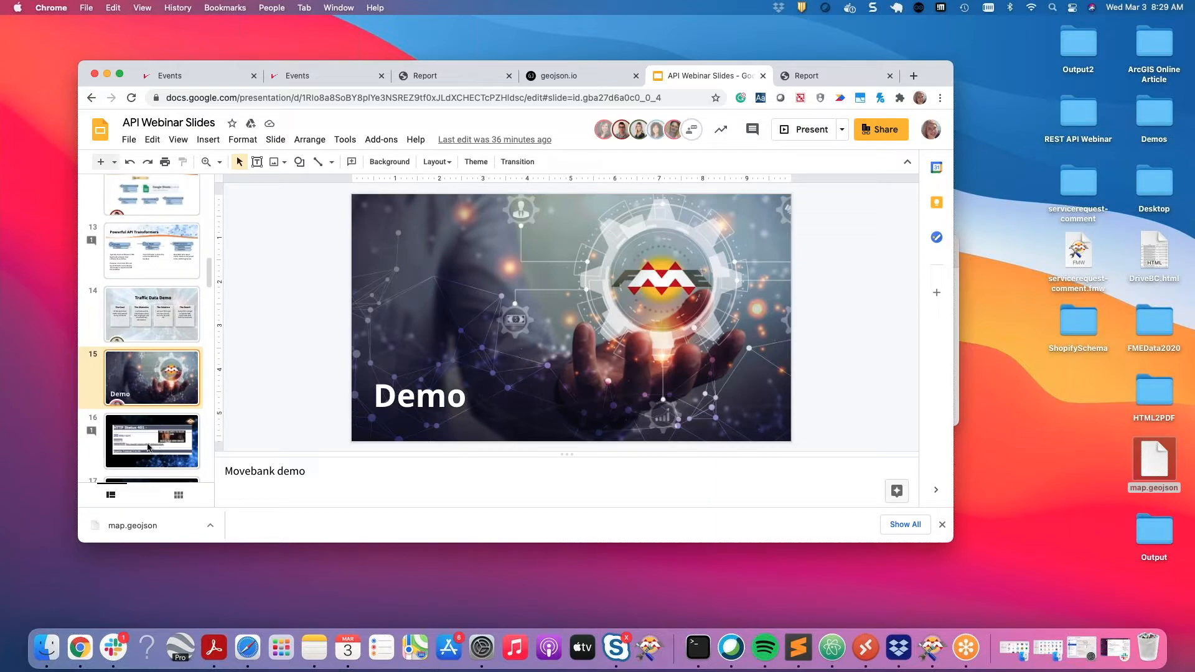
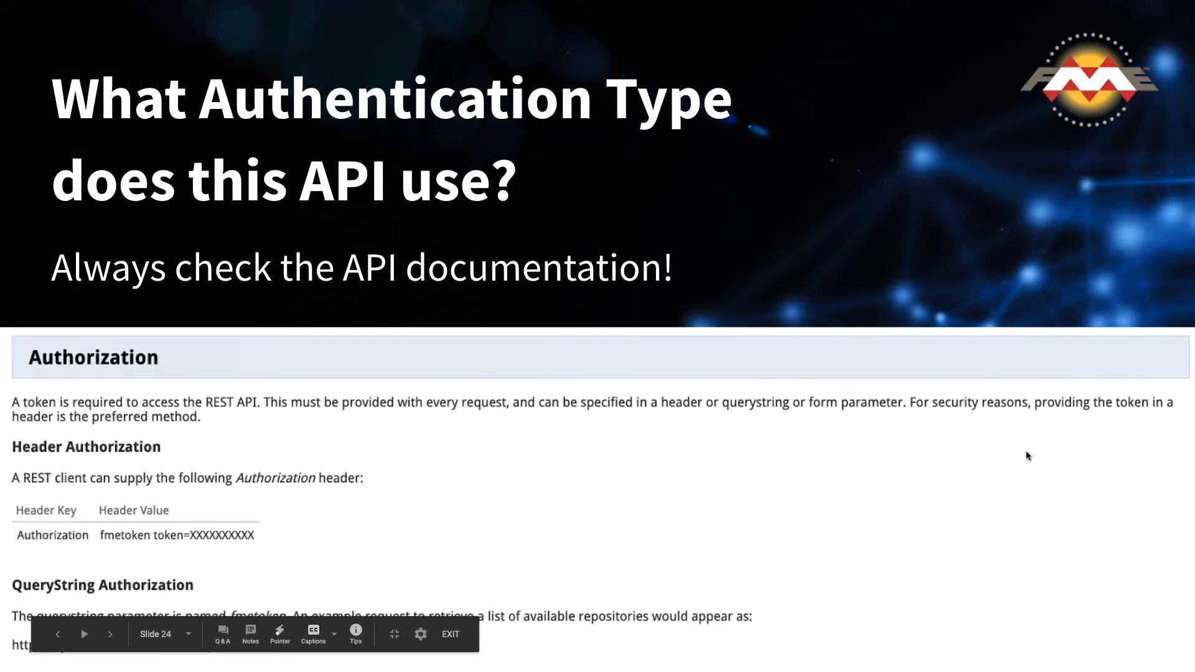
Advance to the 'In this demo....' overview slide, then show the desktop overview of open windows
key(Right)
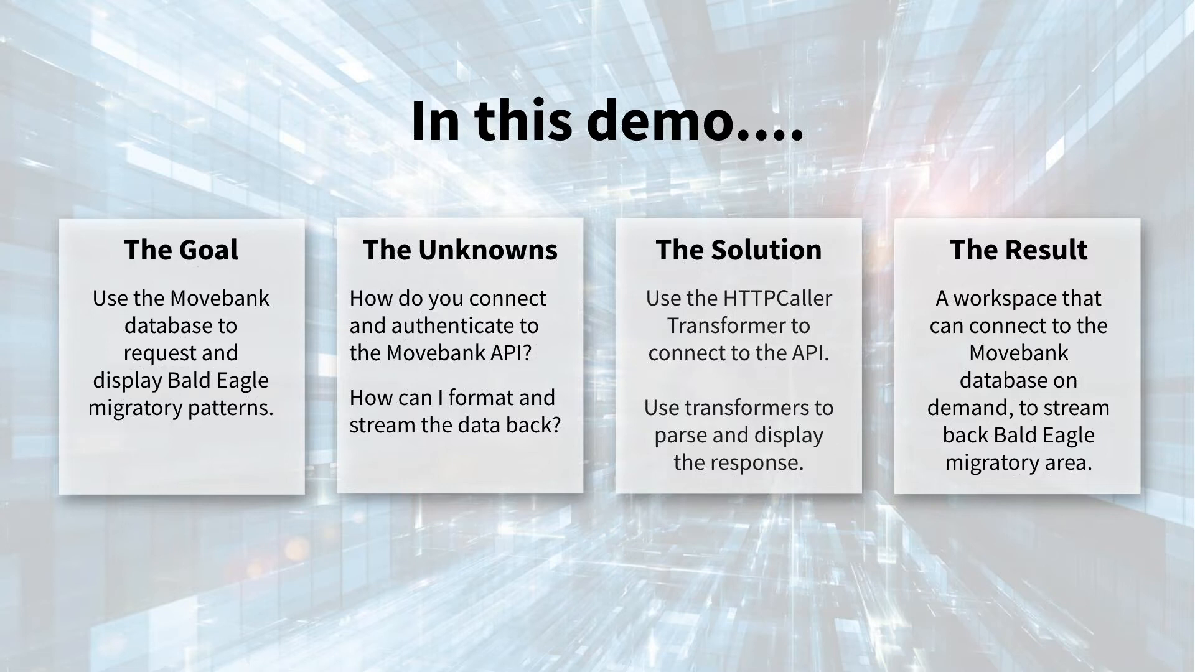
key(ctrl+Up)
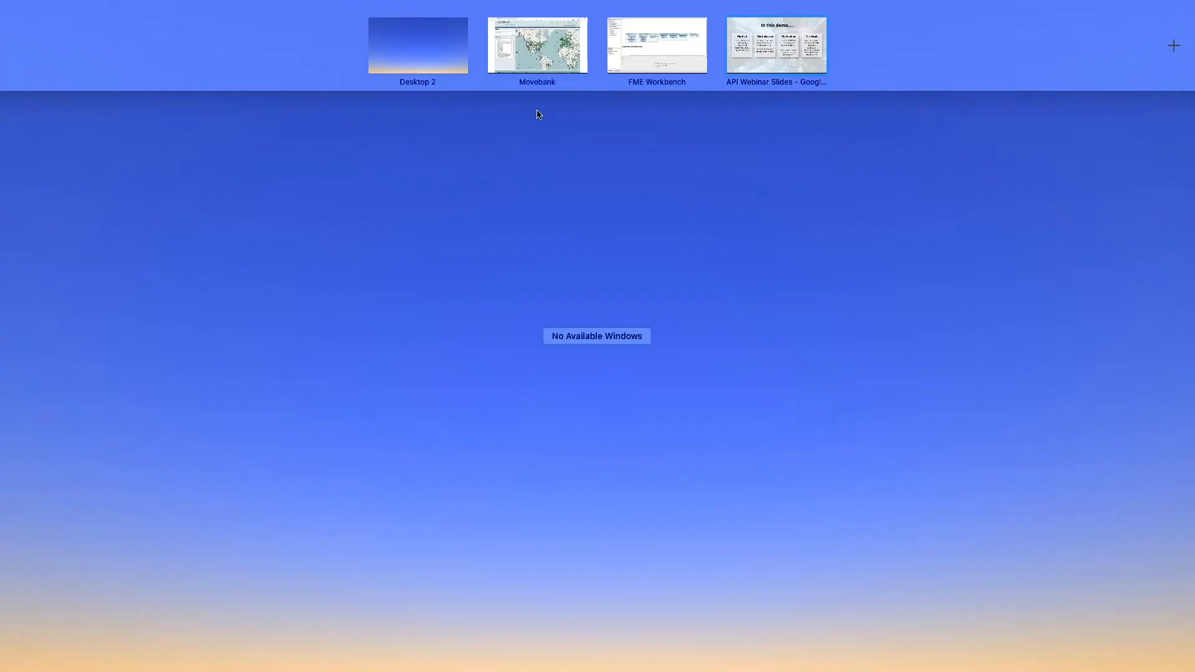
In Movebank, search 'Bald eagle' and open the British Columbia study's full details
click(555, 48)
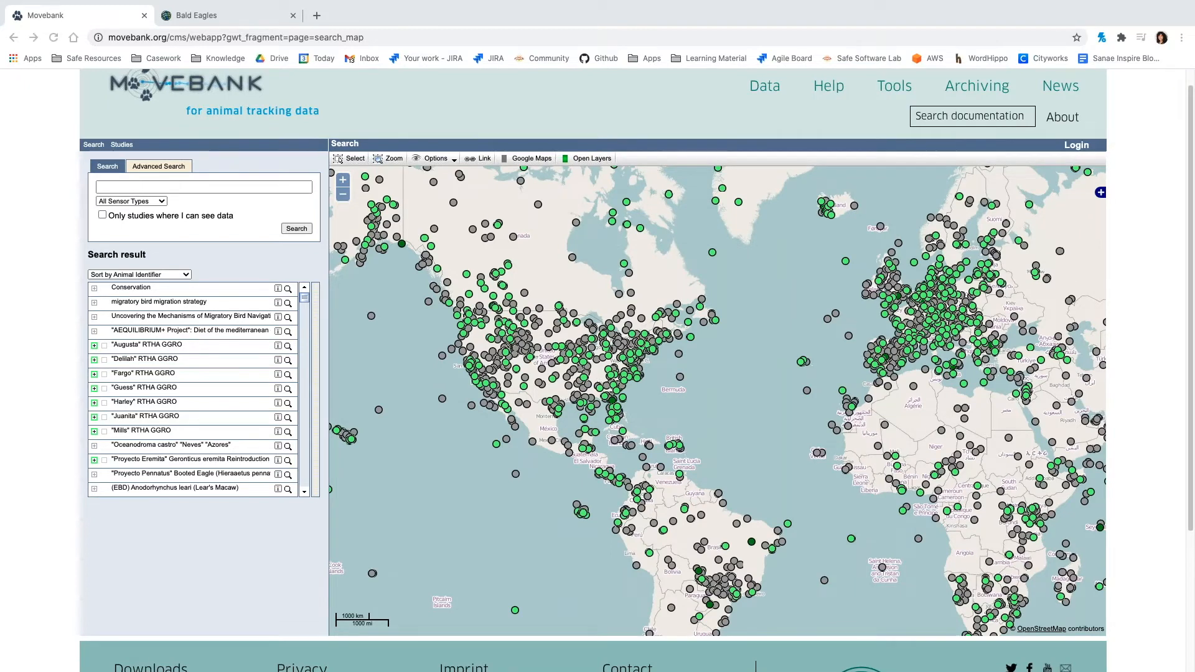
click(183, 188)
text(Bald)
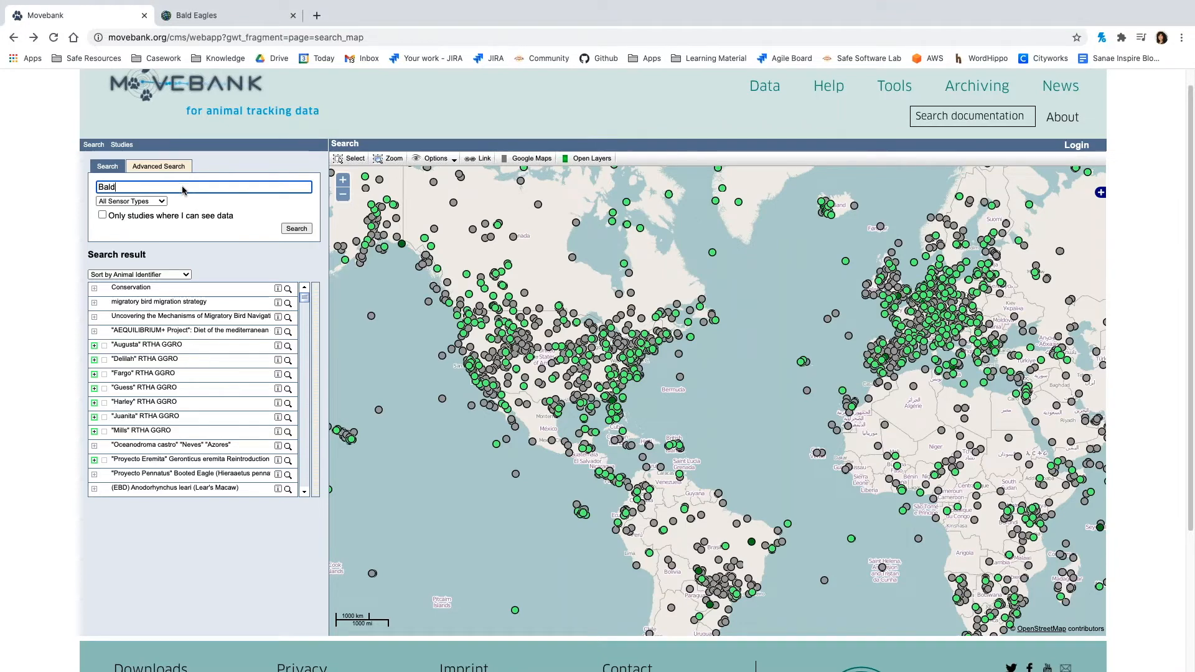
text( eagle)
key(Return)
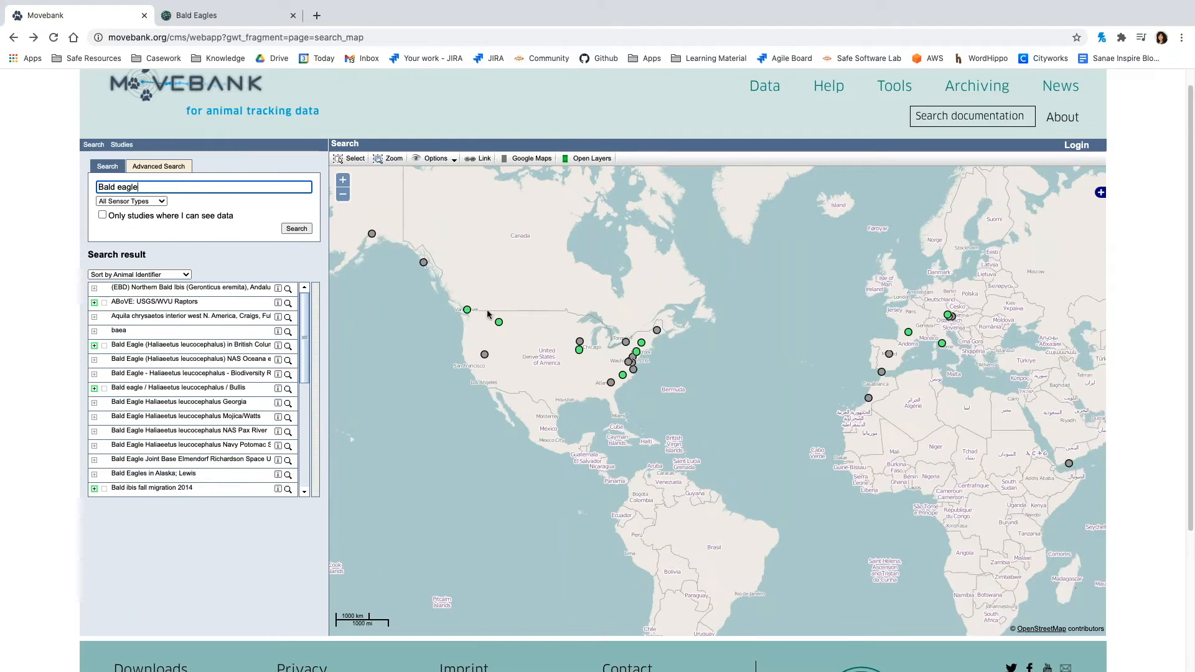
click(468, 310)
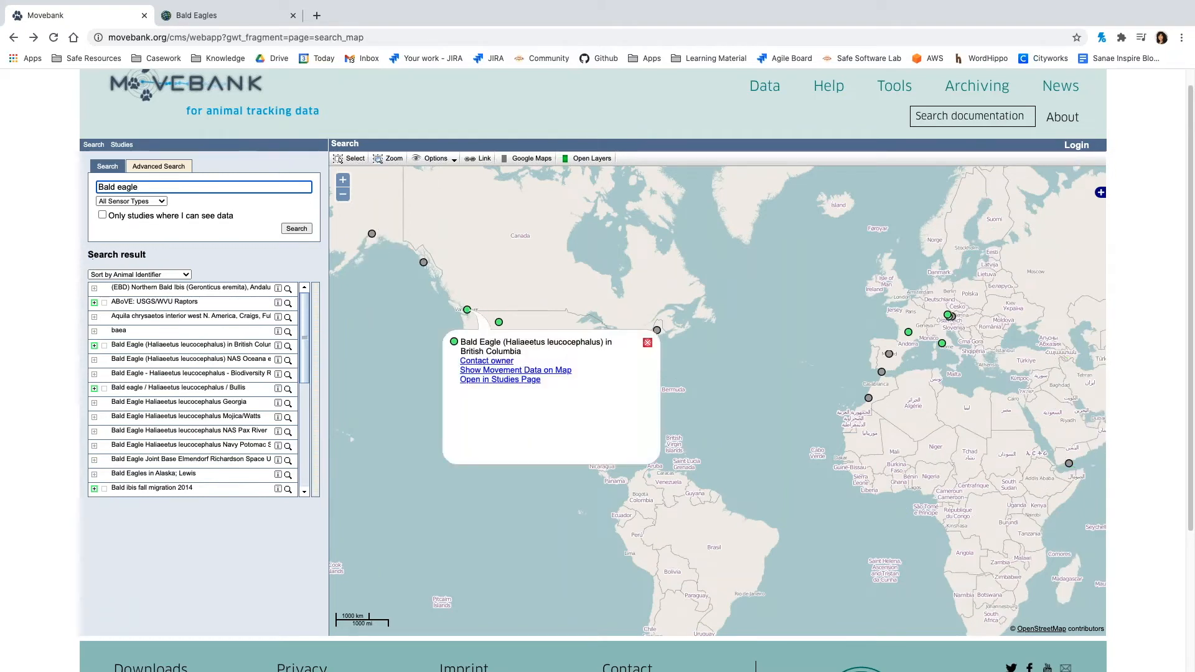
click(499, 380)
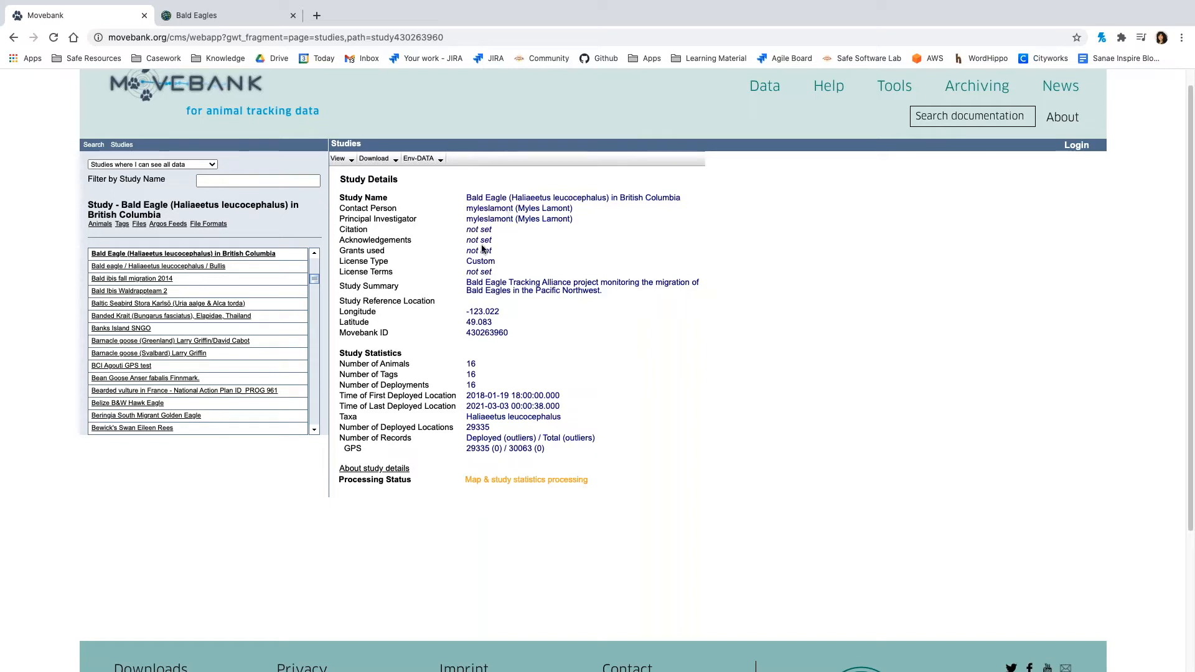
Highlight the study's Movebank ID 430263960, then open the Movebank API documentation
drag(510, 334, 360, 332)
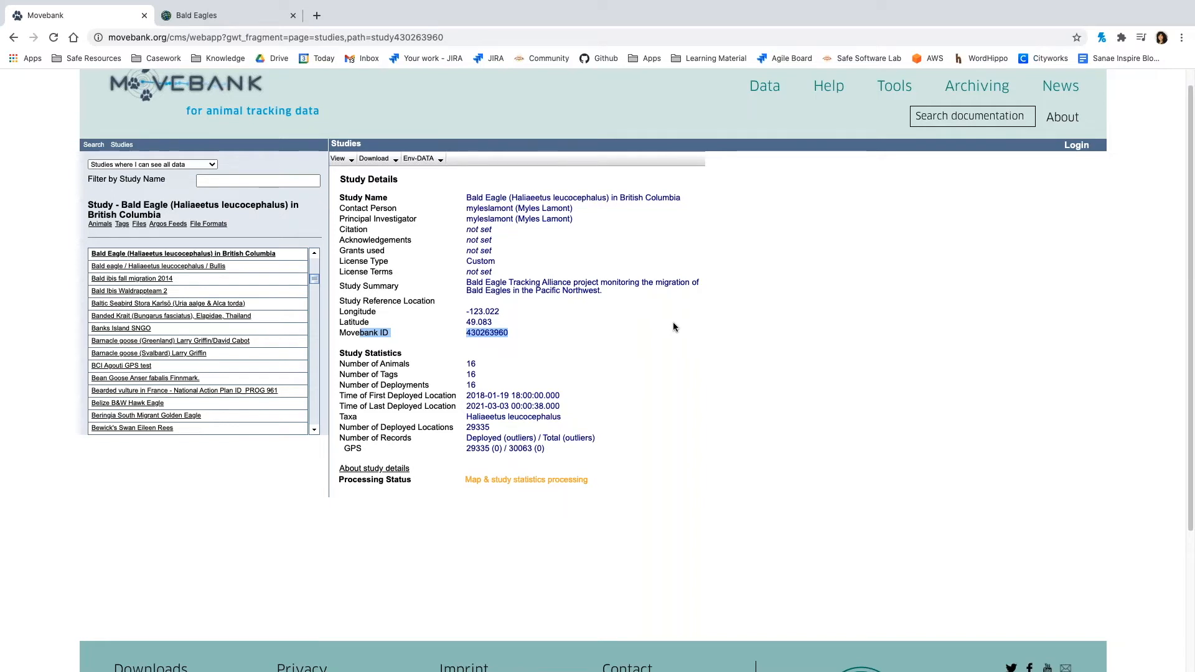
click(679, 303)
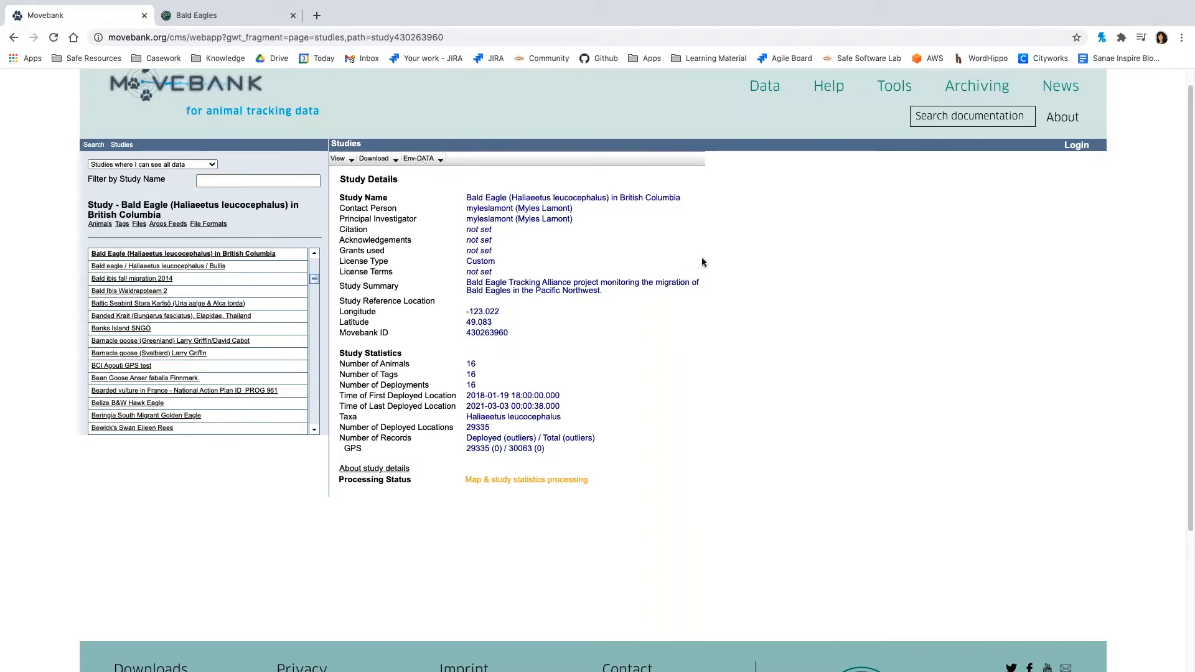
mouse_move(892, 92)
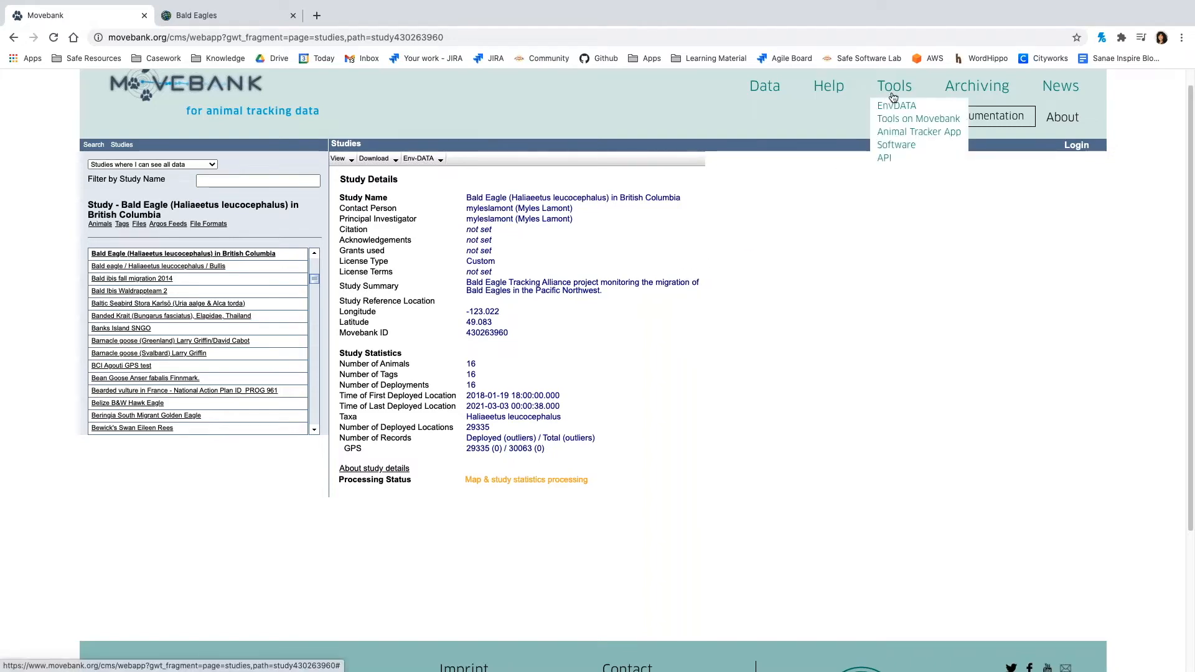
click(895, 162)
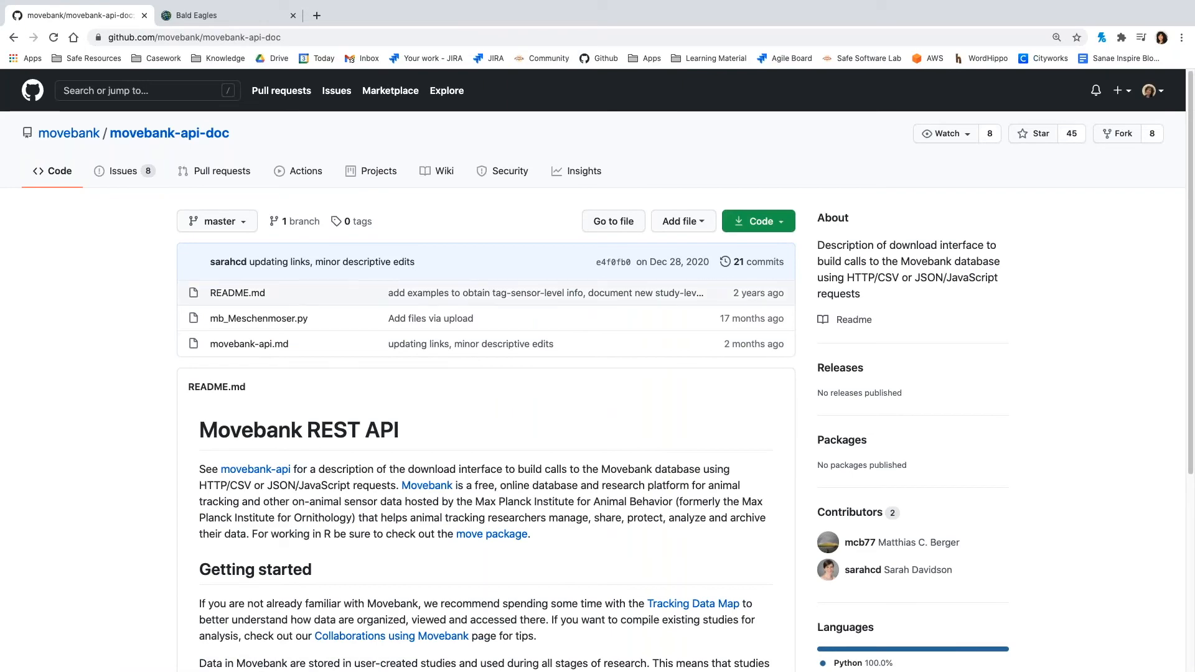
Open the movebank-api.md file and jump to the HTTP/CSV requests section on valid credentials
scroll(283, 397, down, 1)
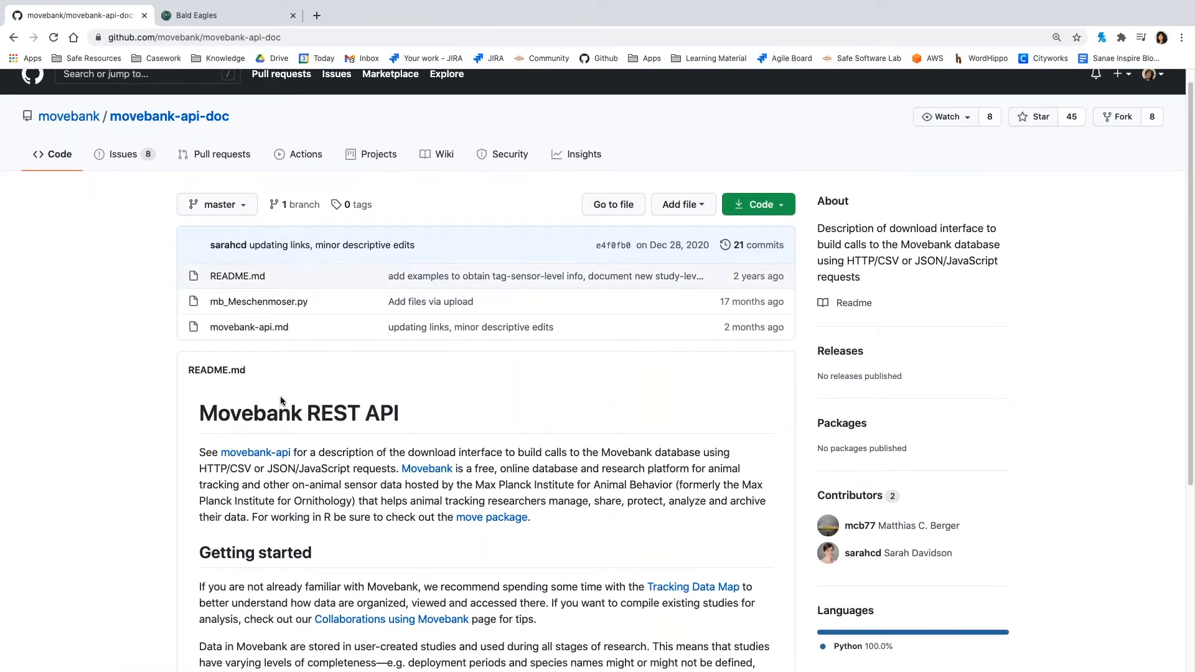
scroll(281, 400, down, 3)
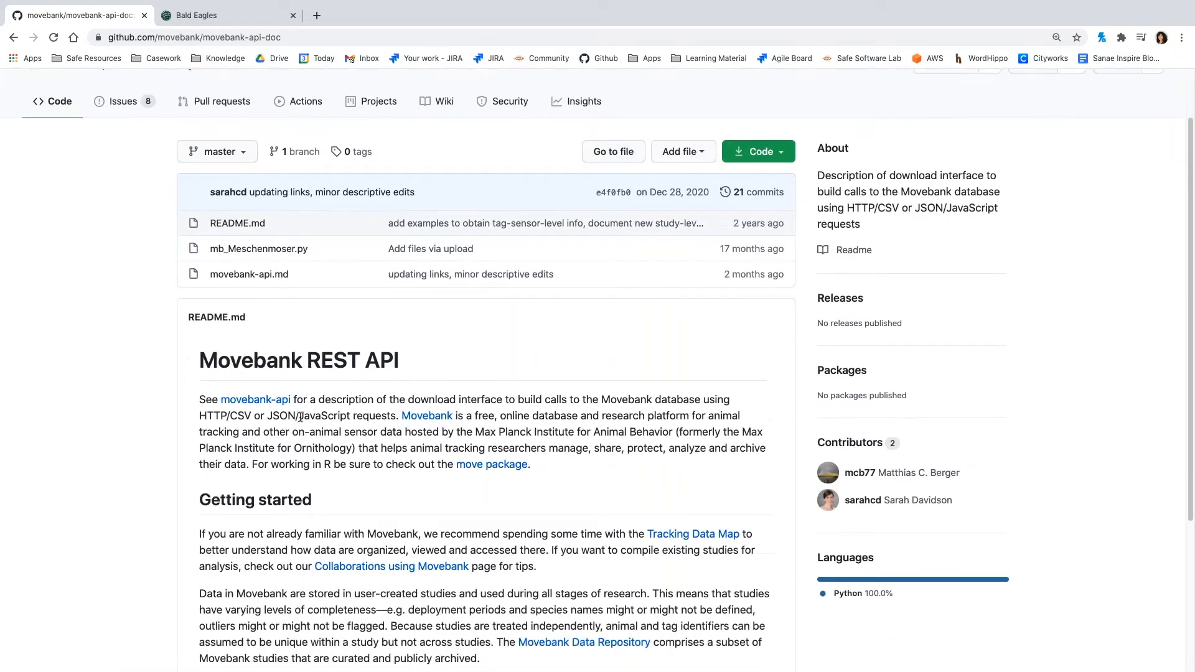
click(263, 403)
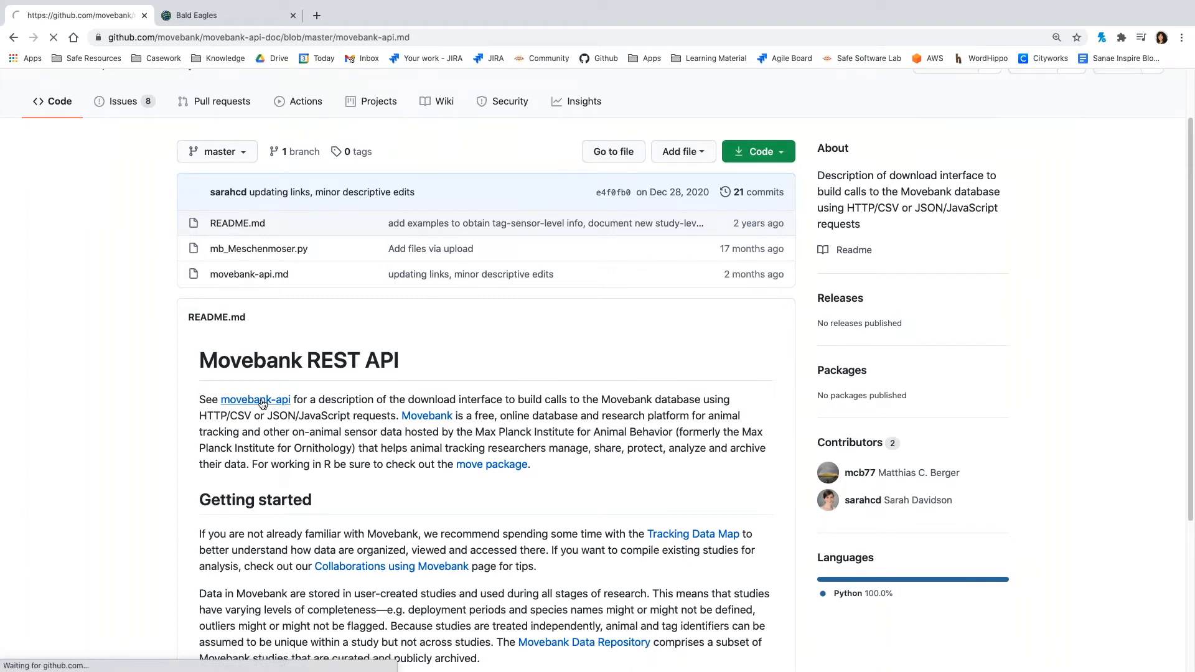
scroll(214, 425, down, 1)
scroll(214, 428, down, 3)
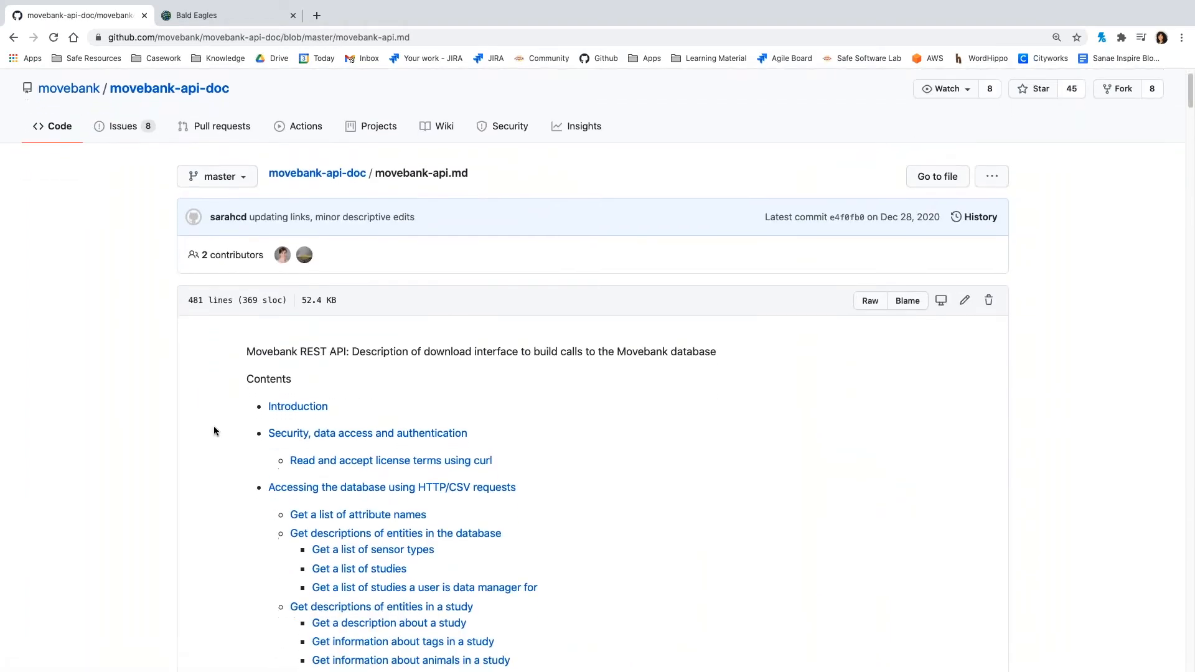
scroll(215, 429, down, 1)
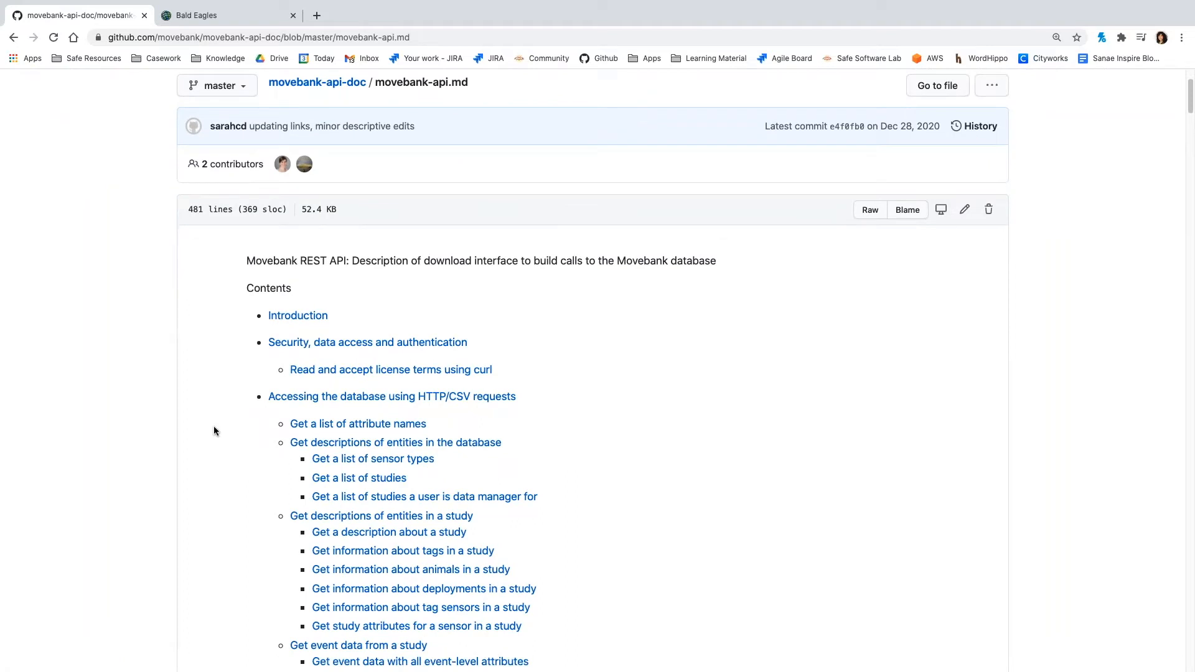
scroll(214, 426, down, 1)
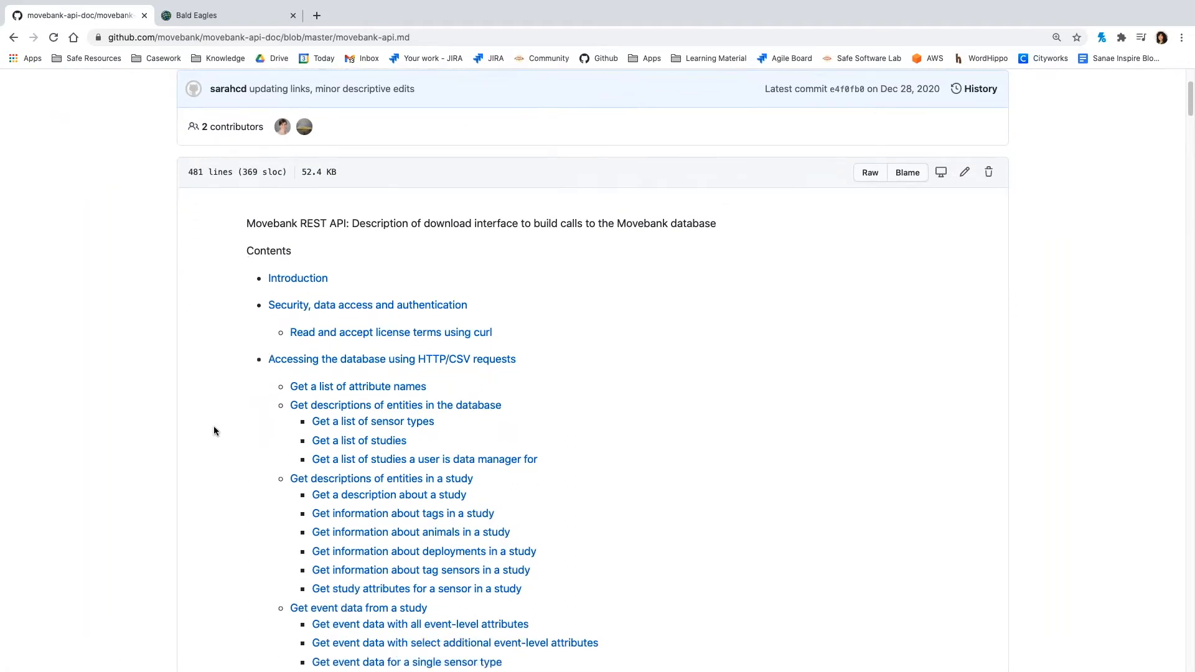
click(364, 360)
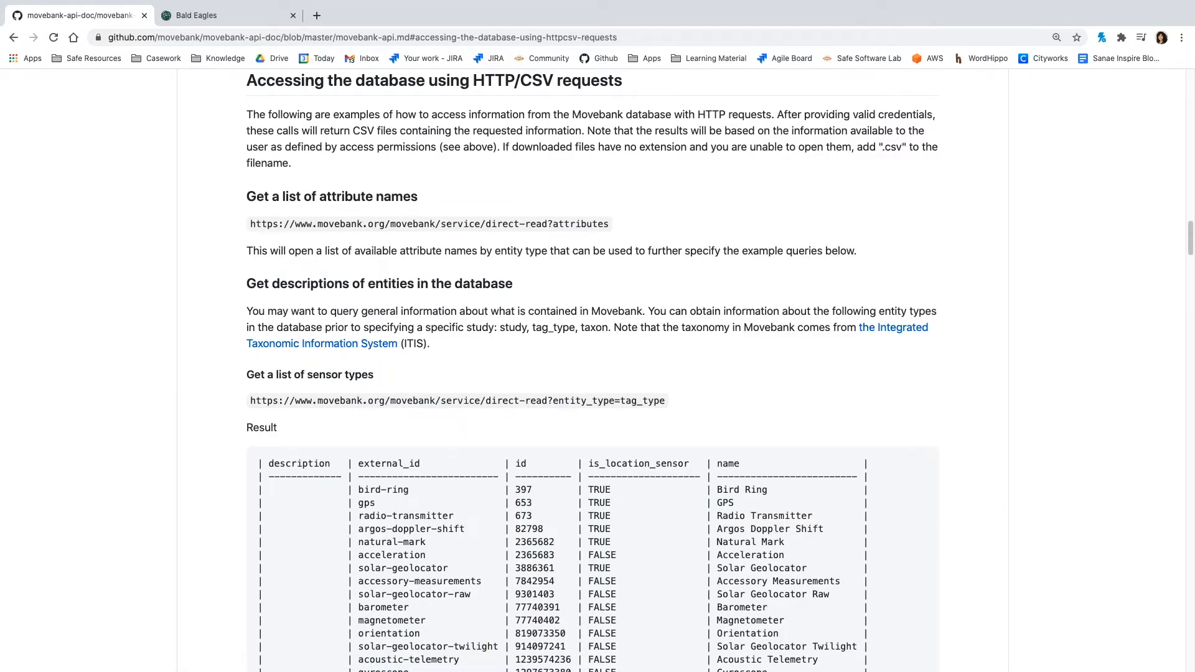
drag(820, 115, 929, 119)
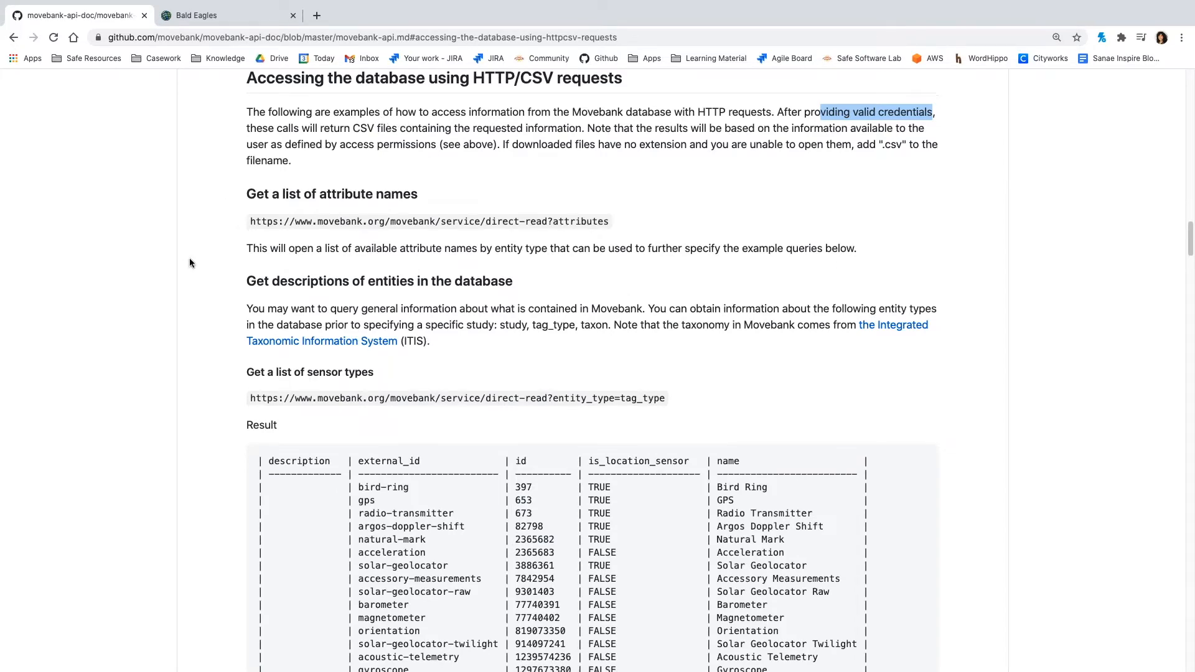
Jump to the event data for an individual animal section, highlighting the example URL's individual identifier
scroll(191, 262, down, 3)
scroll(191, 257, down, 4)
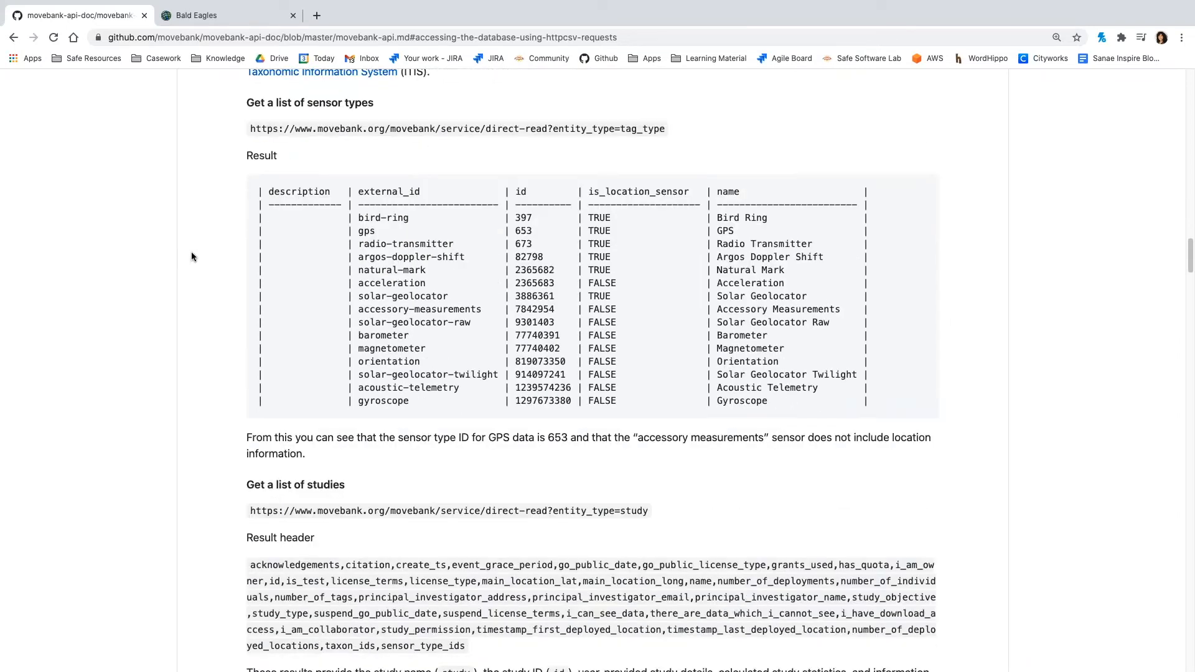
scroll(194, 252, down, 4)
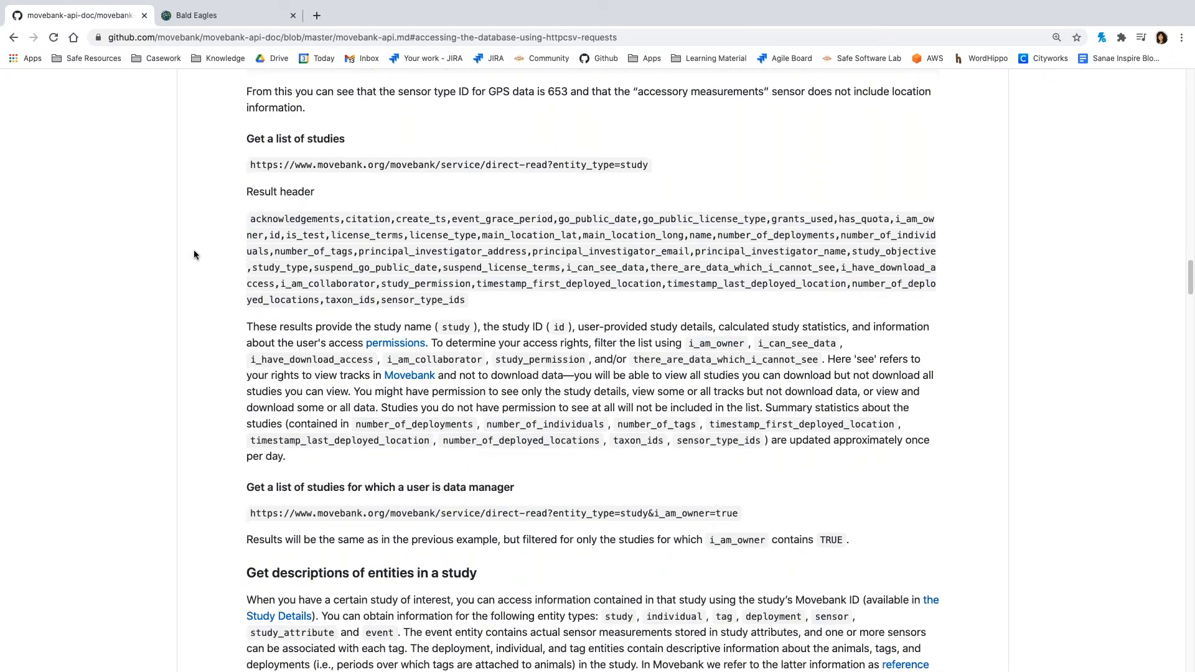
click(14, 37)
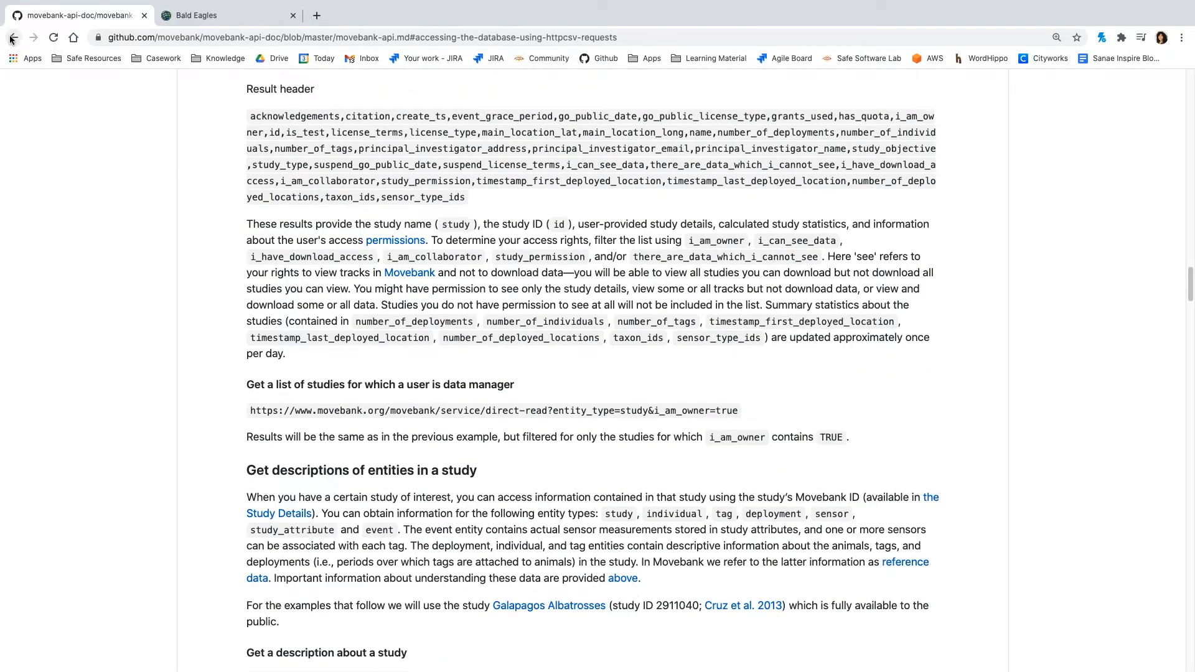
scroll(181, 252, down, 3)
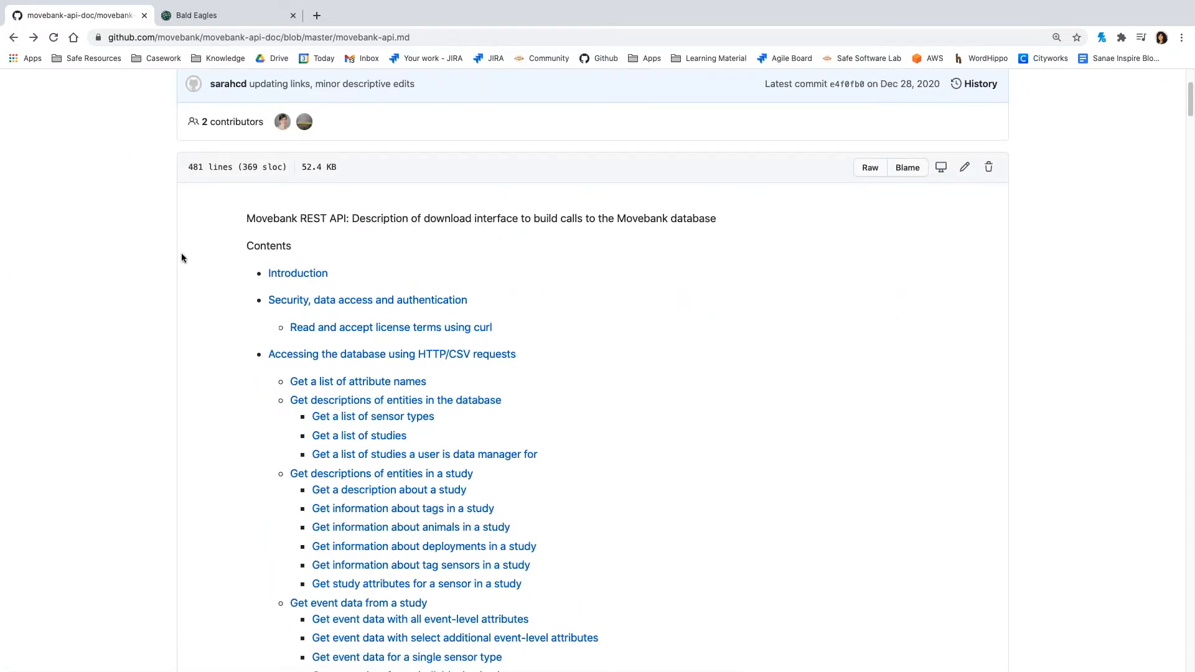
scroll(182, 257, down, 1)
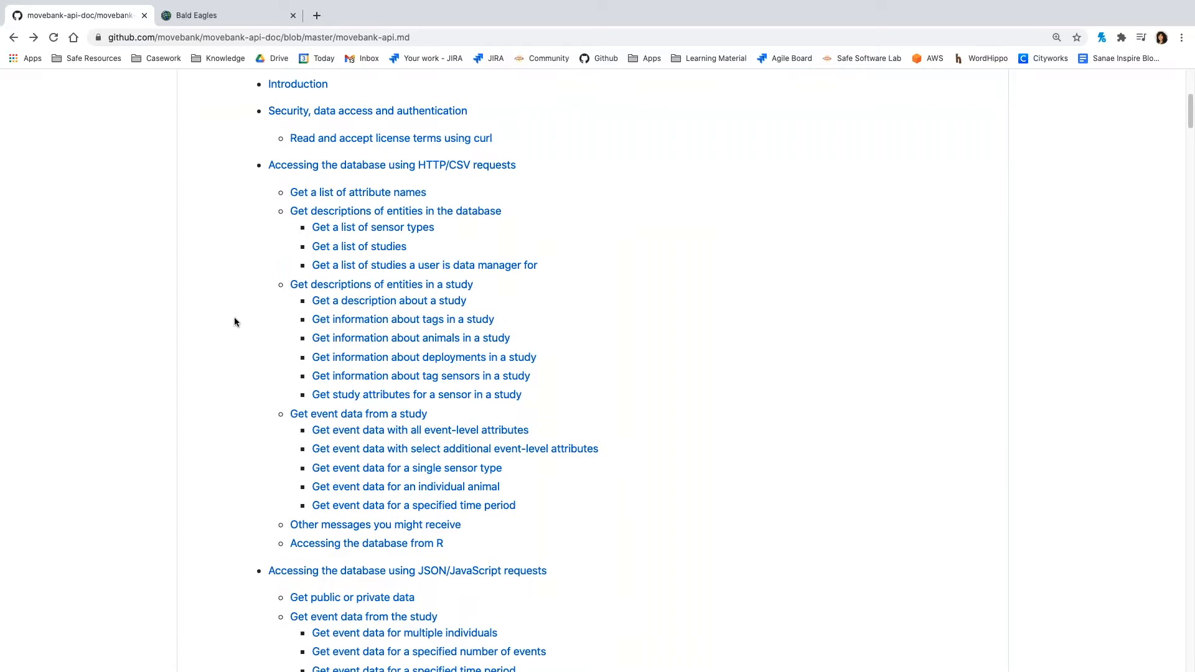
click(337, 488)
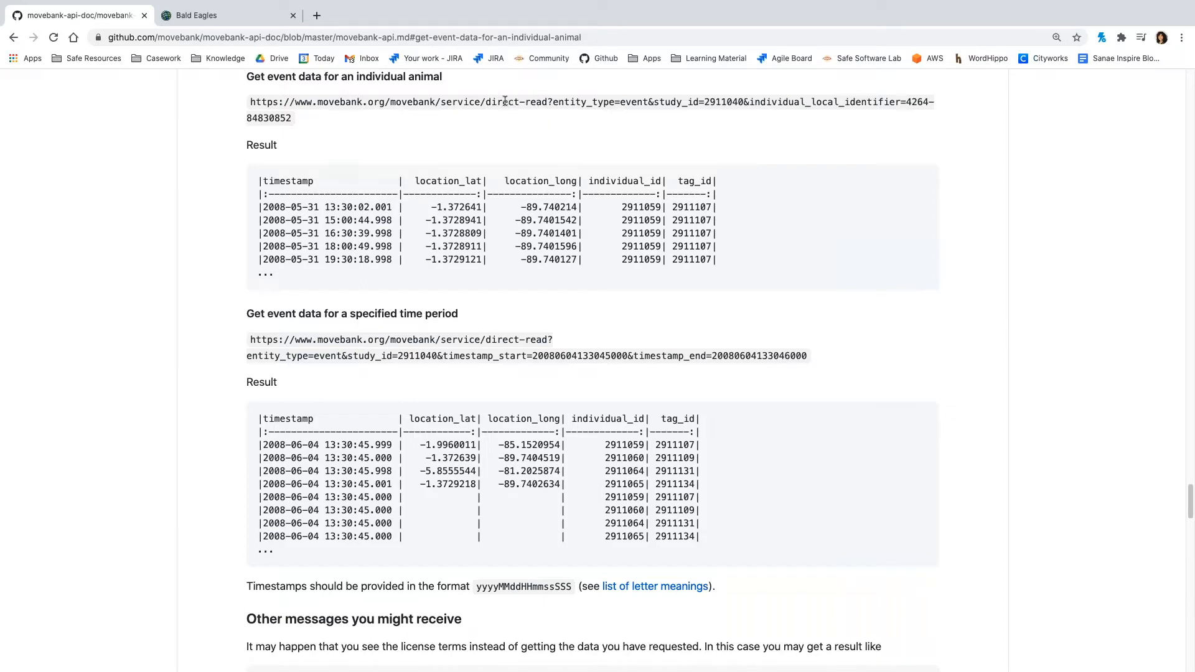
drag(569, 101, 742, 101)
drag(811, 102, 863, 101)
click(813, 144)
key(ctrl+Up)
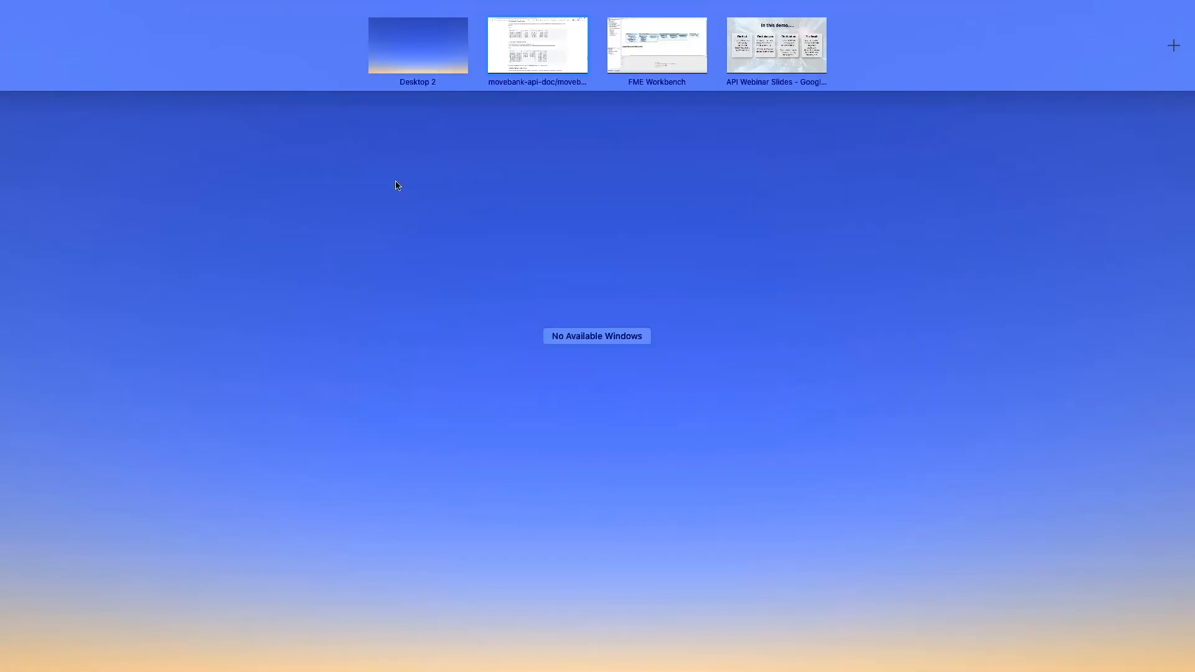
In FME Workbench's CompleteWorkspace, open the HTTPCaller transformer's parameters
click(653, 42)
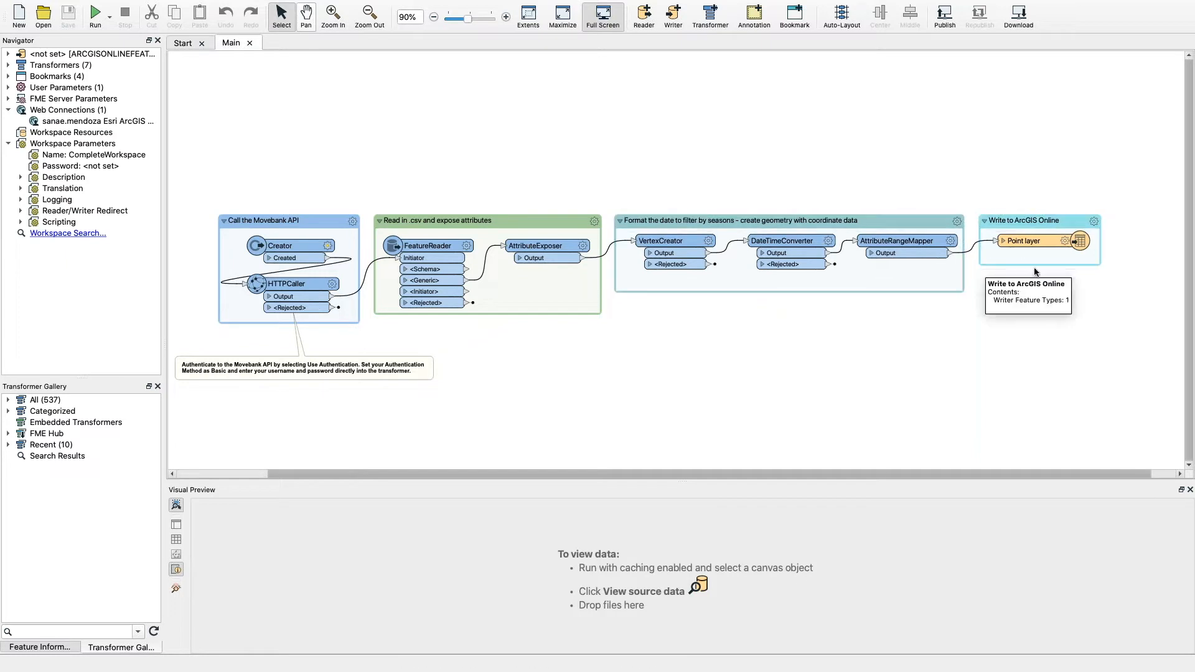
drag(558, 474, 477, 474)
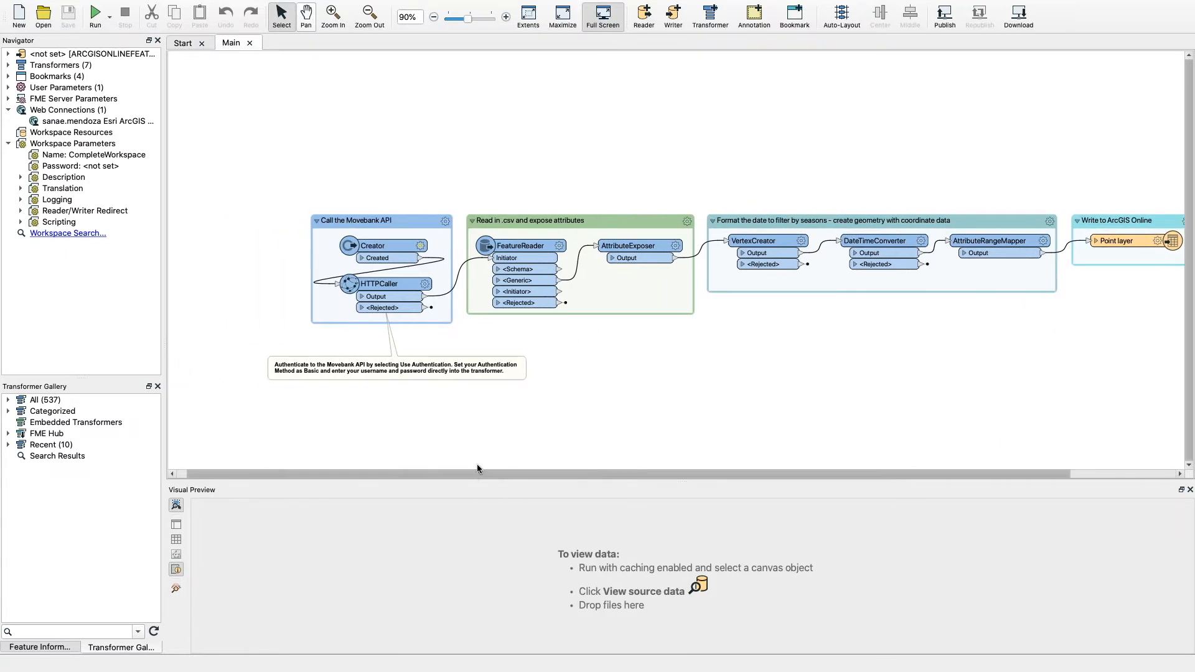
double_click(386, 286)
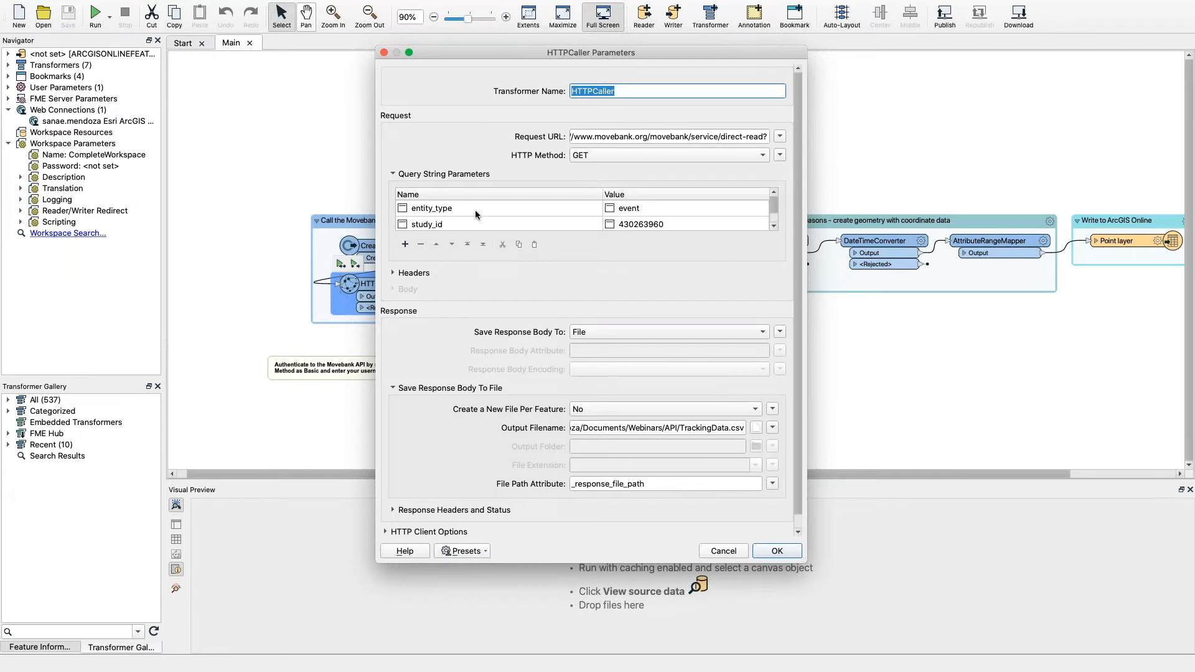
Keep GET on the HTTPCaller, review its Movebank URL and TrackingData.csv output, and accept unchanged
click(589, 157)
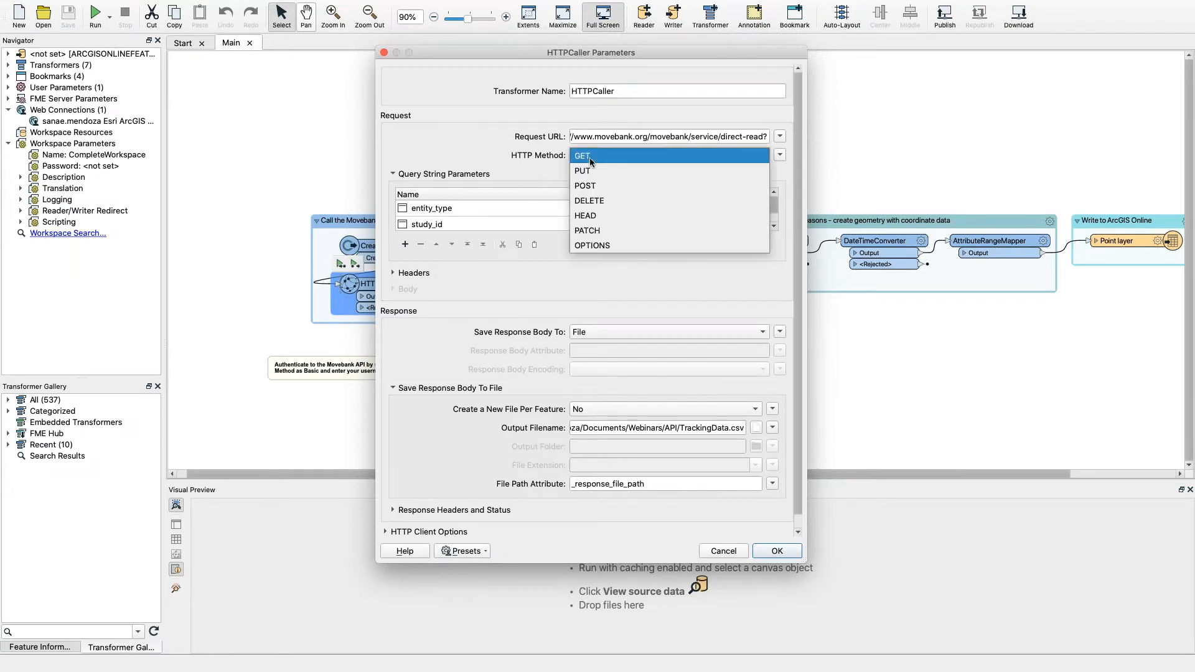
click(589, 158)
drag(805, 148, 828, 155)
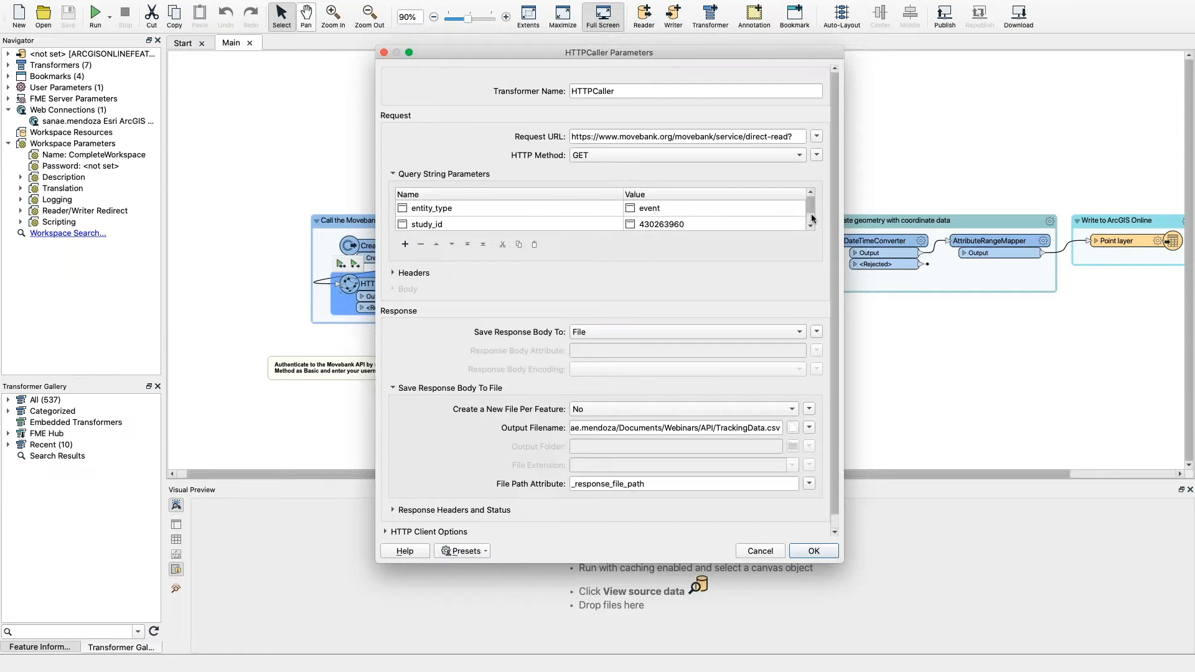
scroll(812, 209, down, 1)
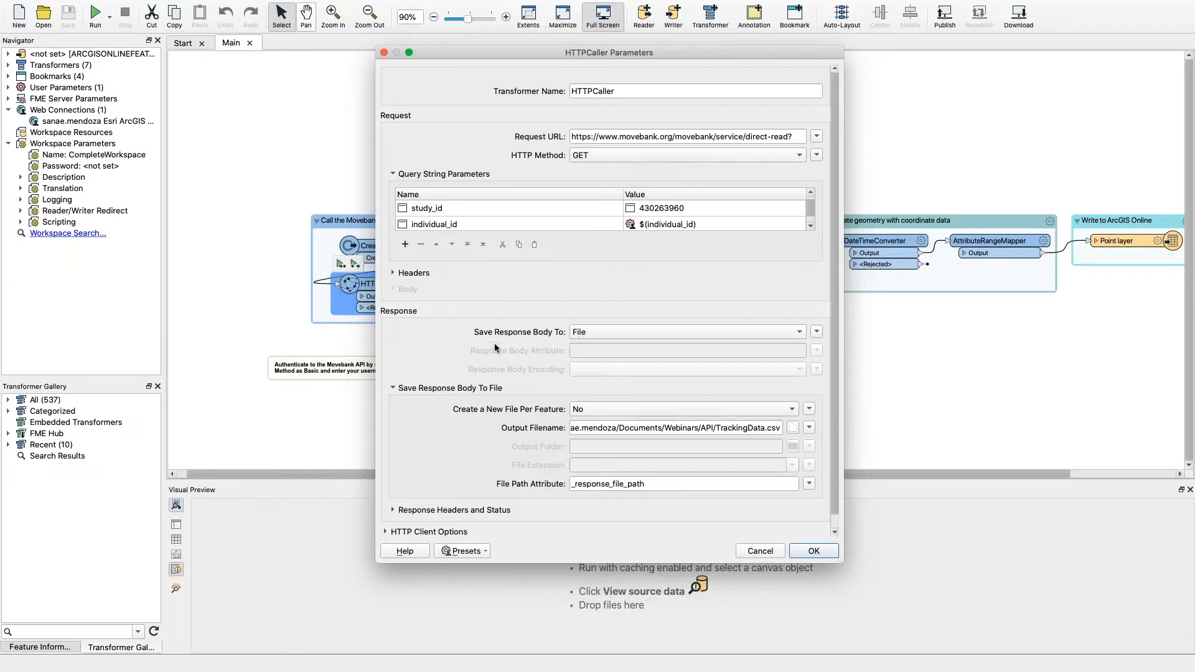
scroll(528, 342, down, 1)
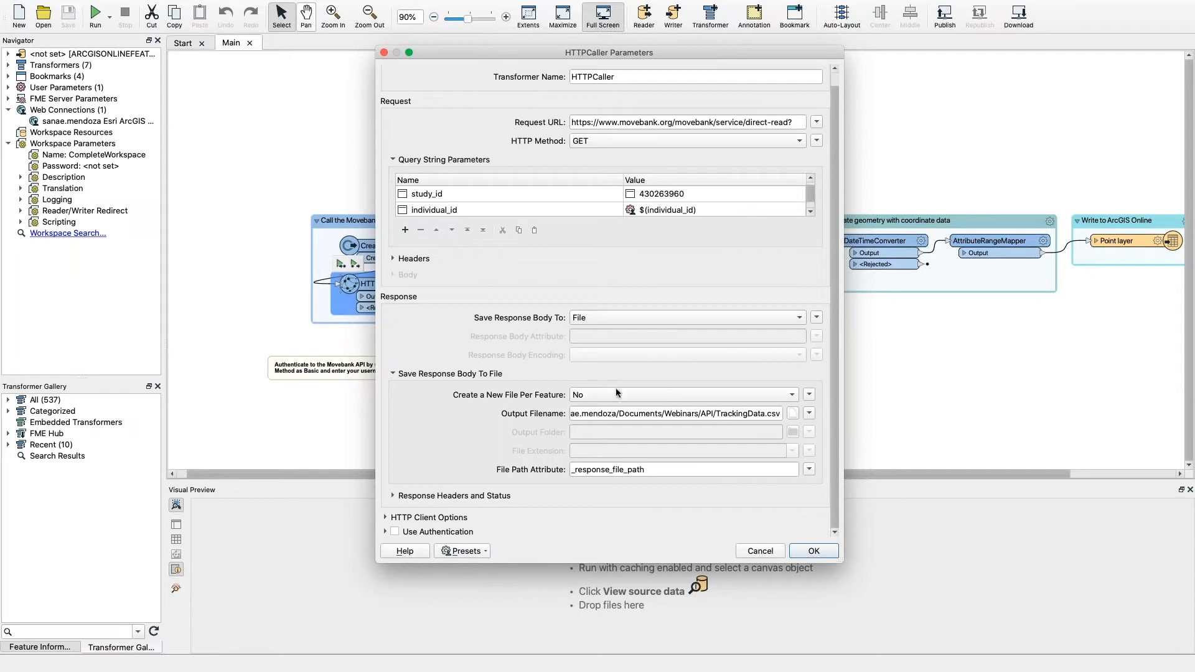
scroll(473, 399, up, 1)
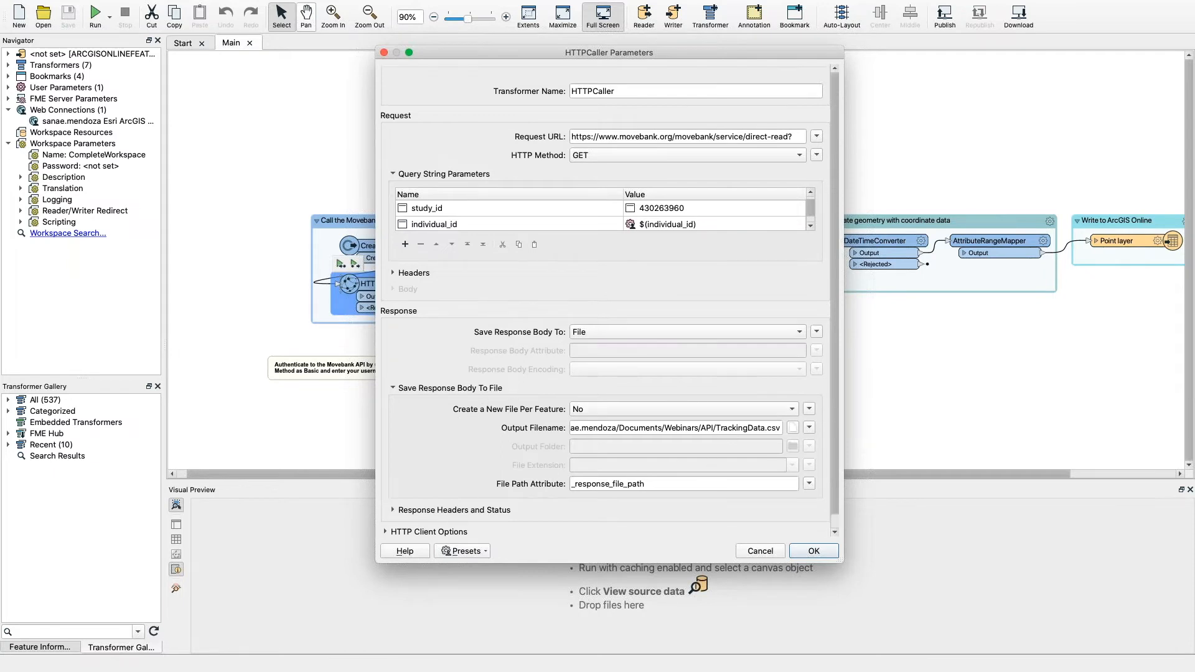
click(808, 552)
click(340, 266)
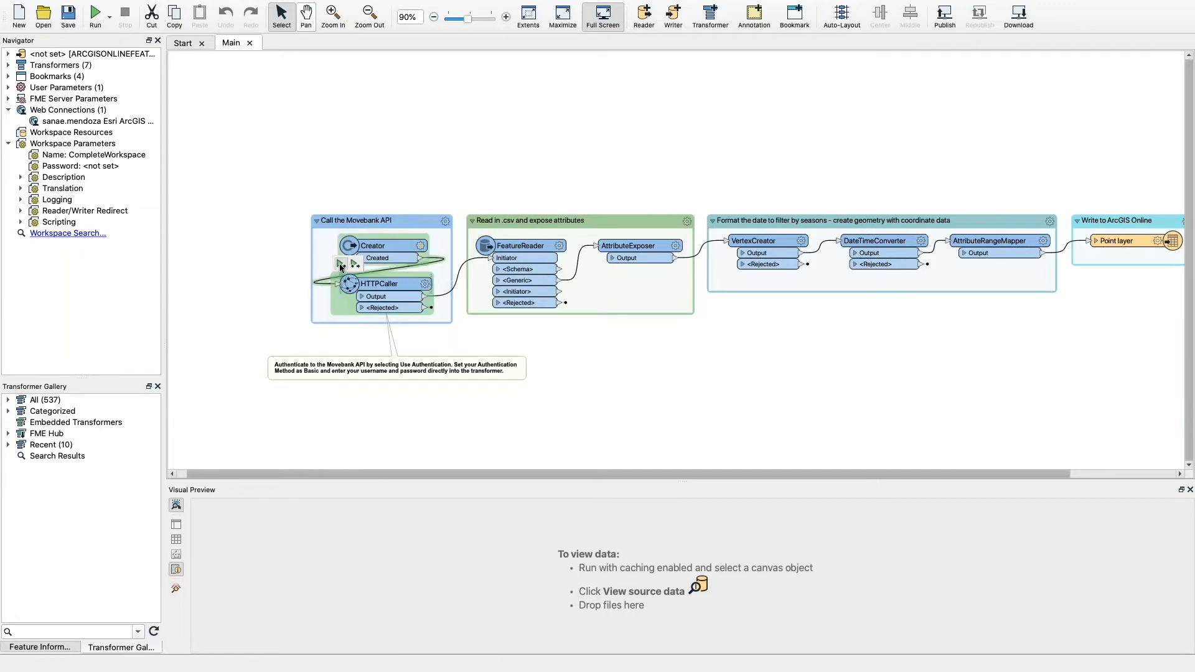
Run to the HTTPCaller and read the rejected feature's 401 Authorization Required error
click(694, 360)
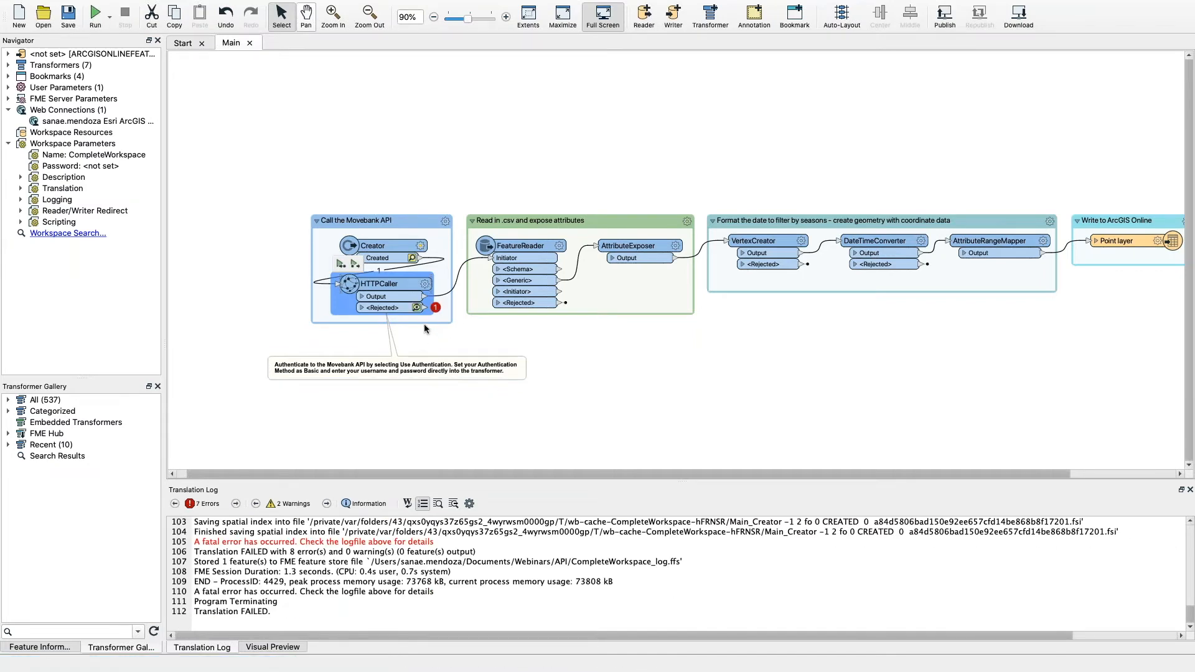
click(415, 308)
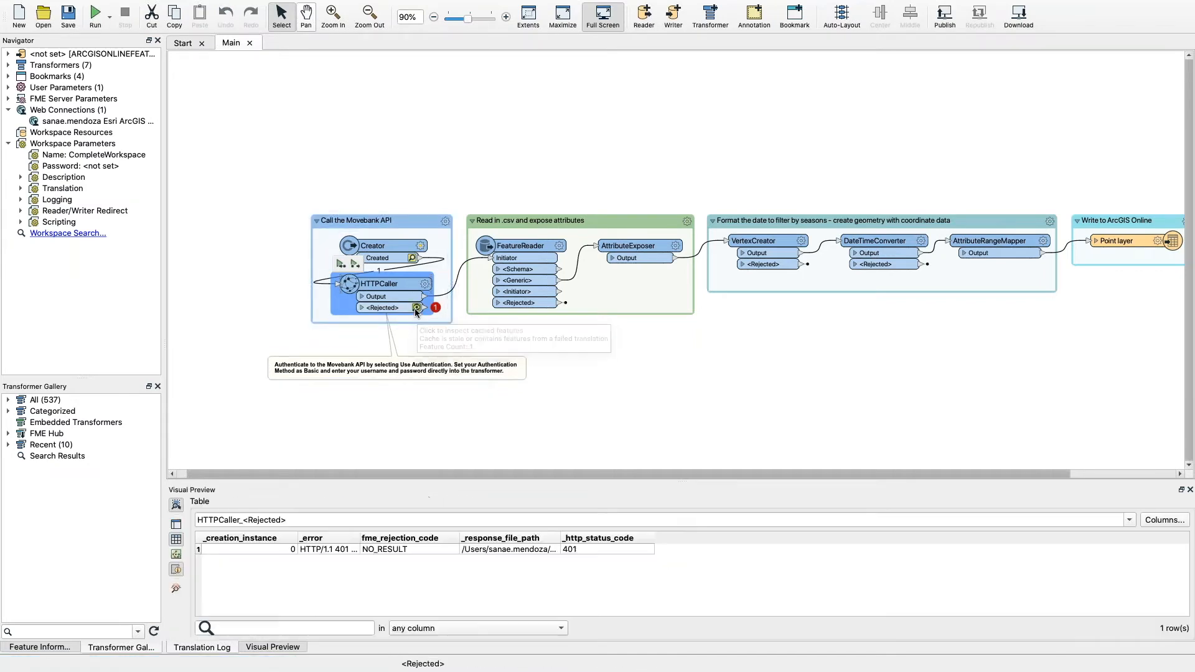
double_click(321, 548)
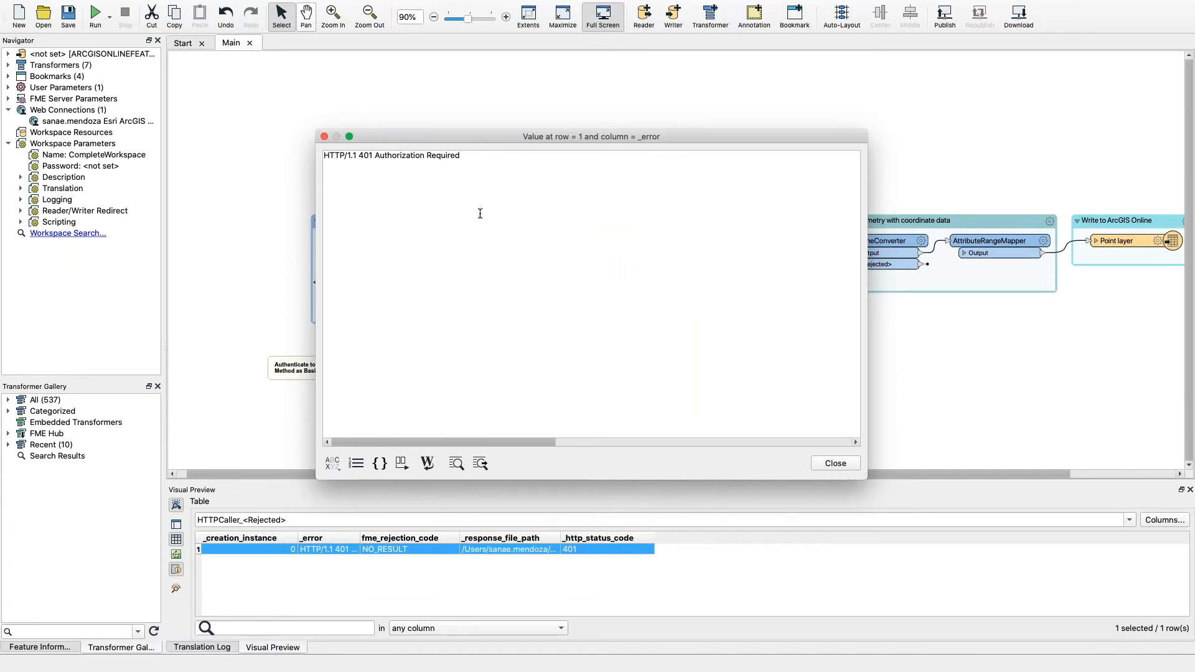
click(838, 467)
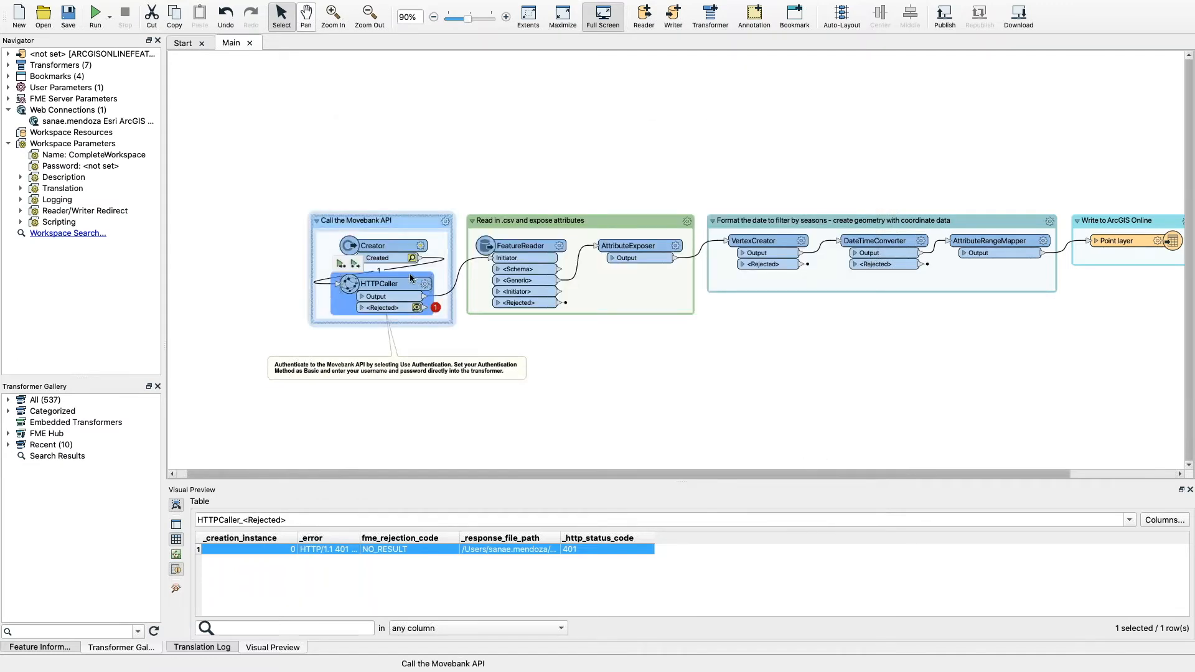
Enable Basic authentication on the HTTPCaller with the Movebank account username and password
double_click(379, 284)
scroll(427, 410, down, 1)
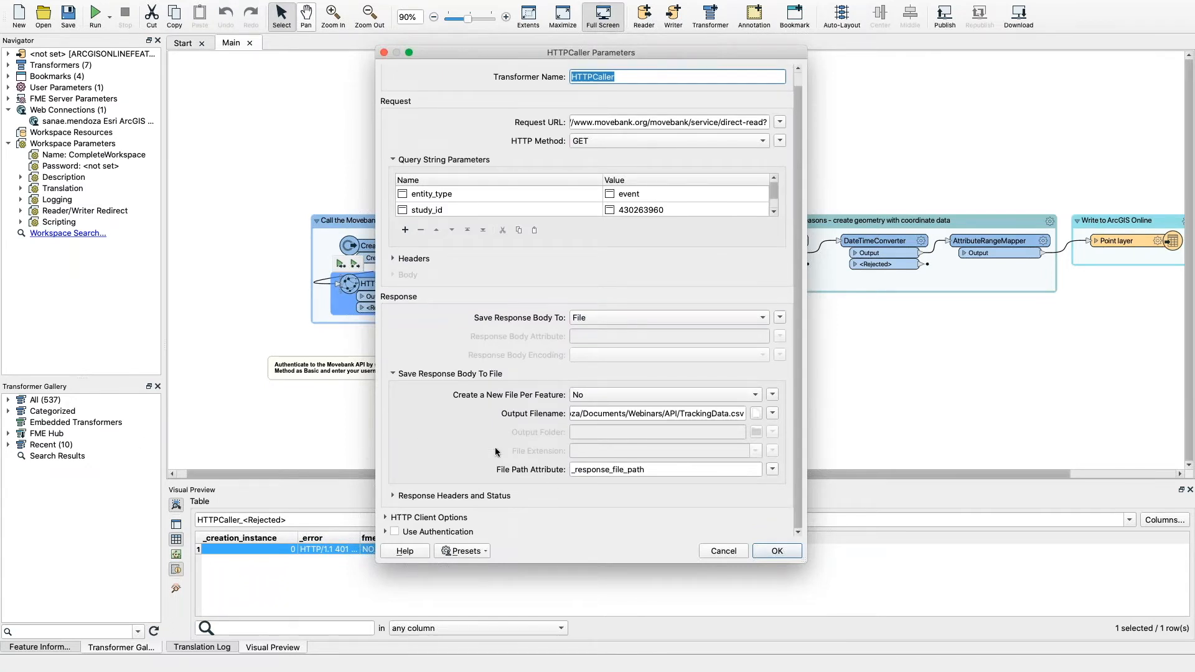
click(434, 533)
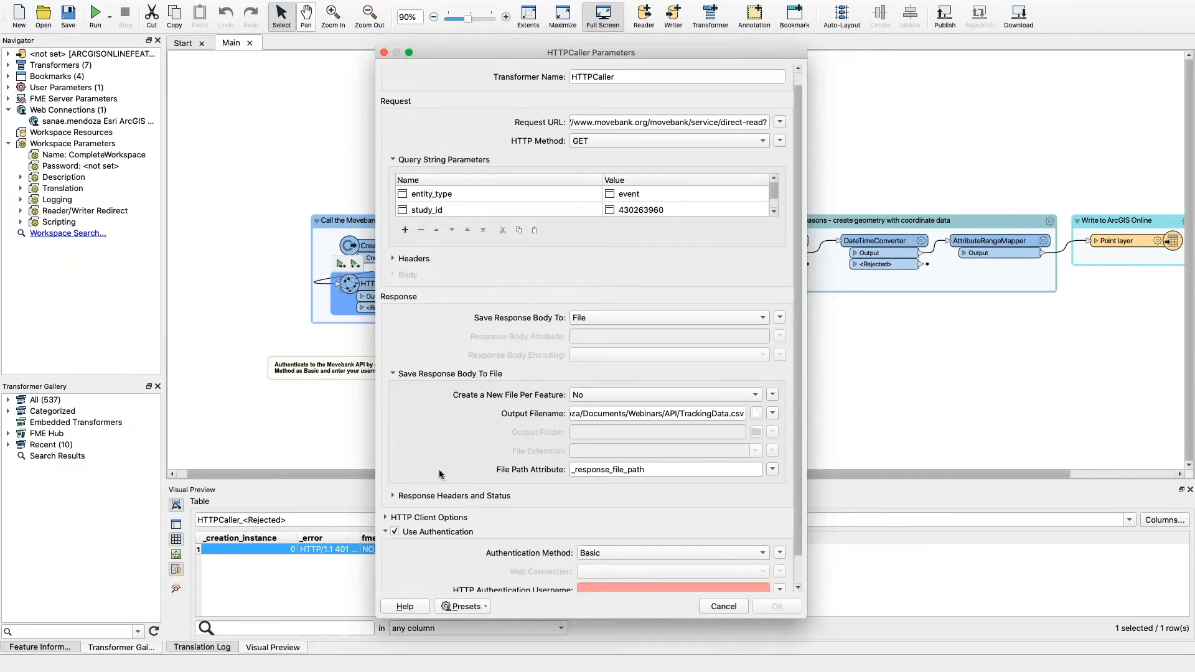
scroll(439, 466, down, 1)
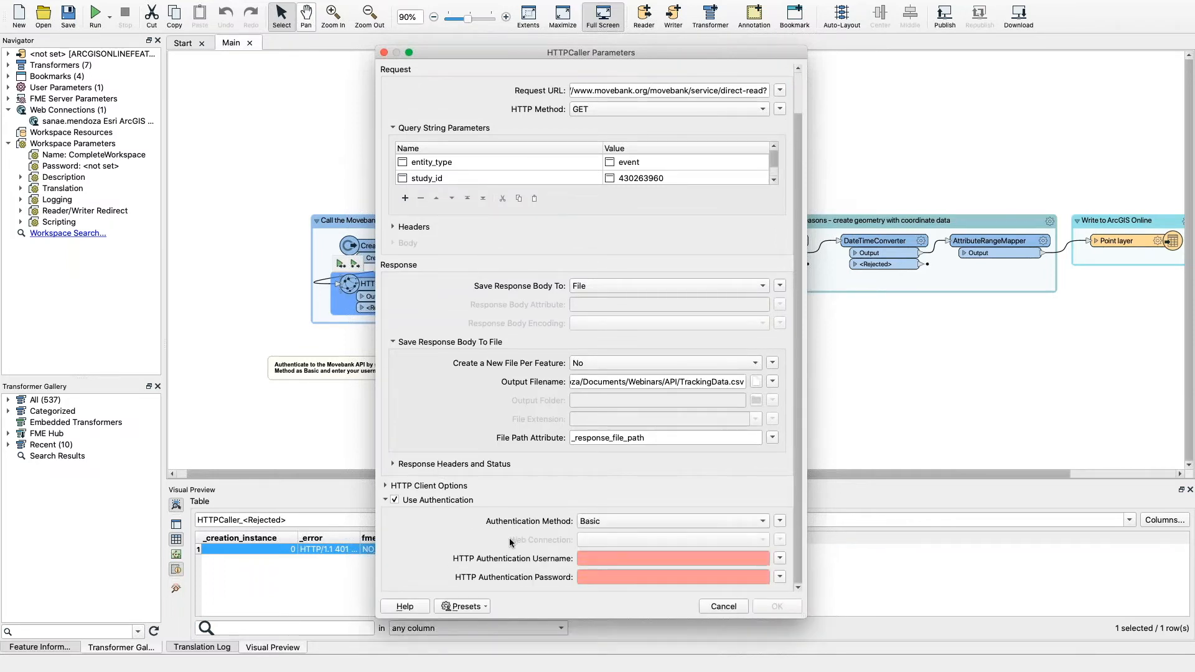
click(606, 523)
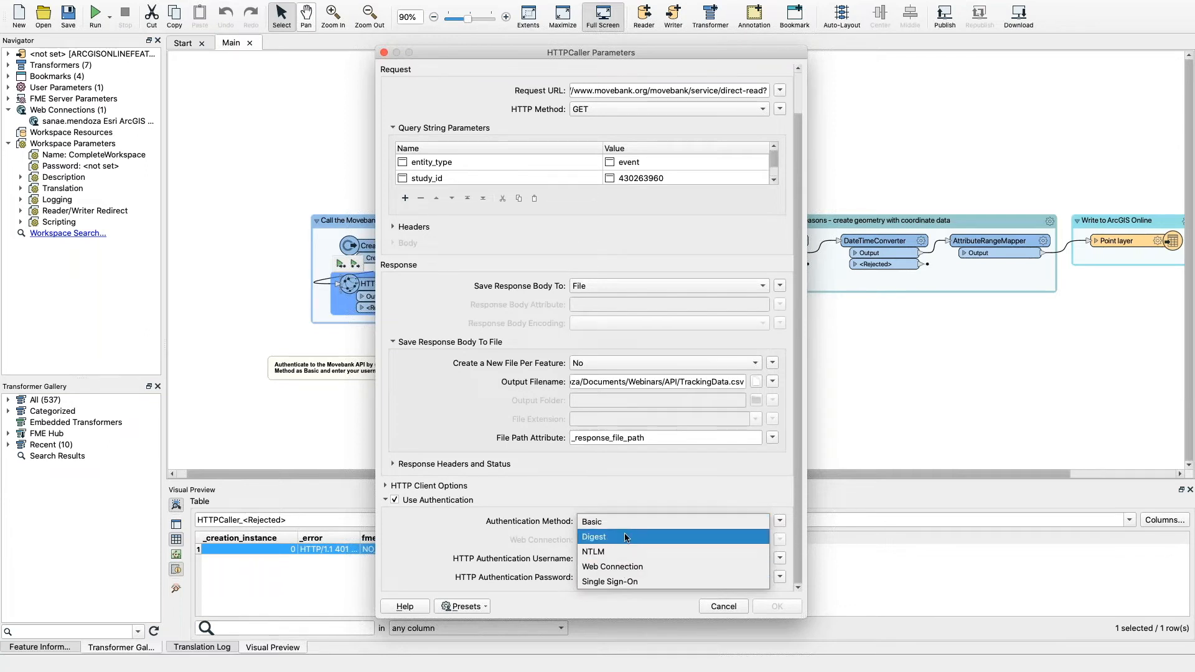
click(626, 524)
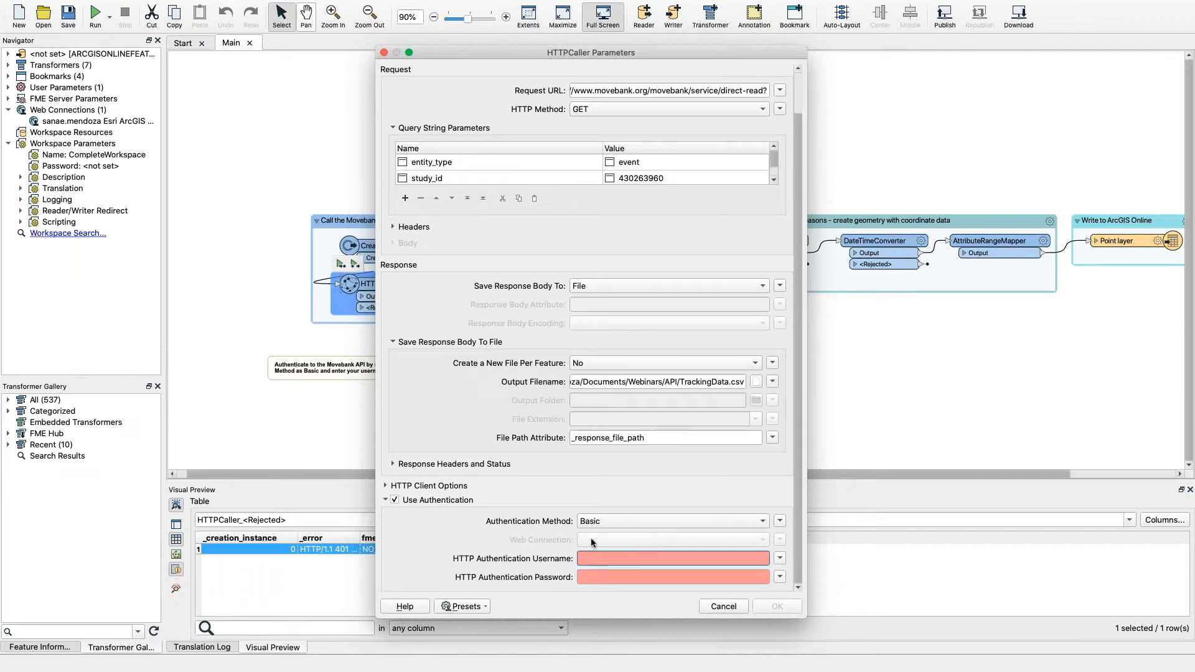
text(sanaeatsafe)
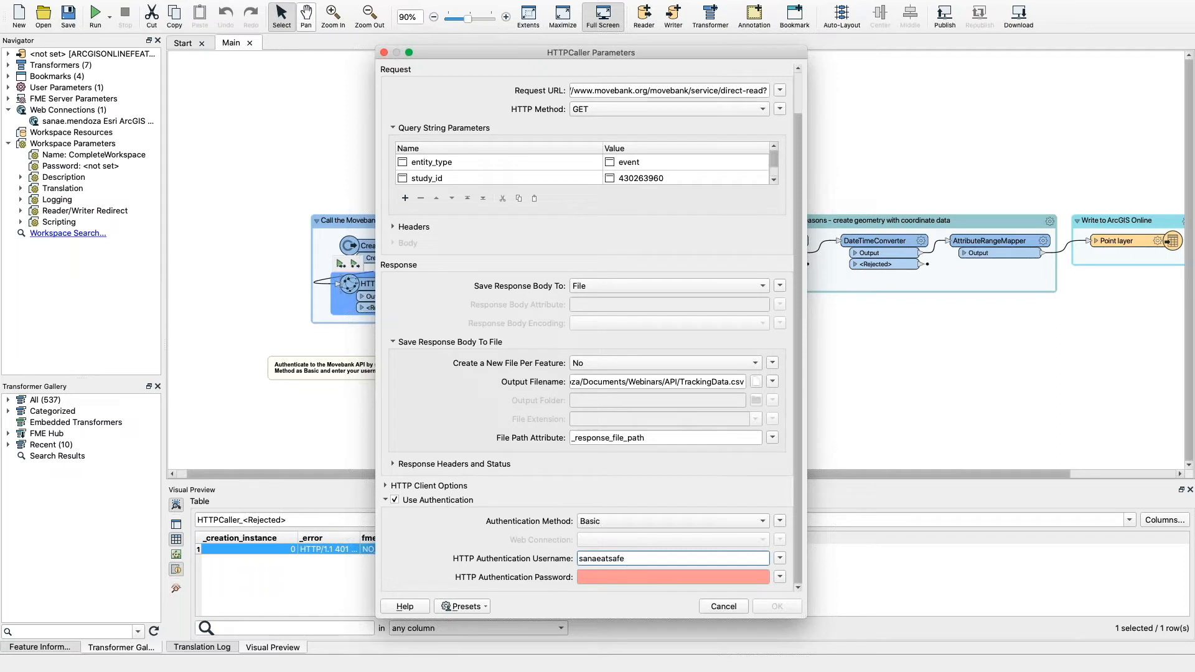
click(591, 577)
key(super+v)
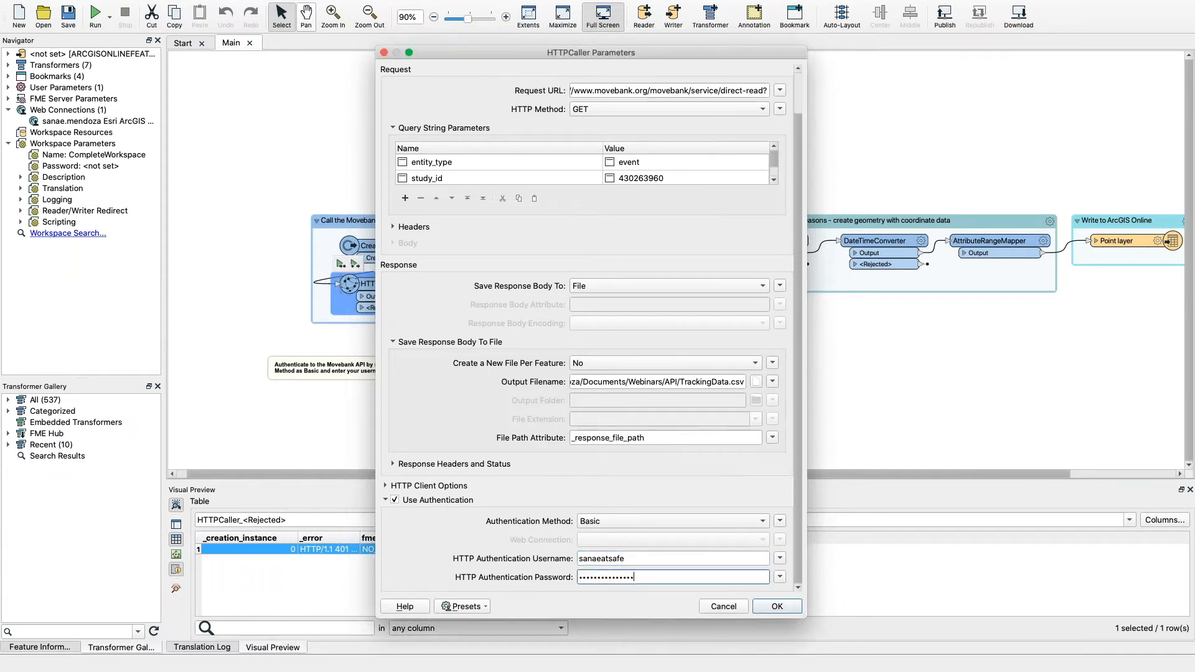
click(769, 606)
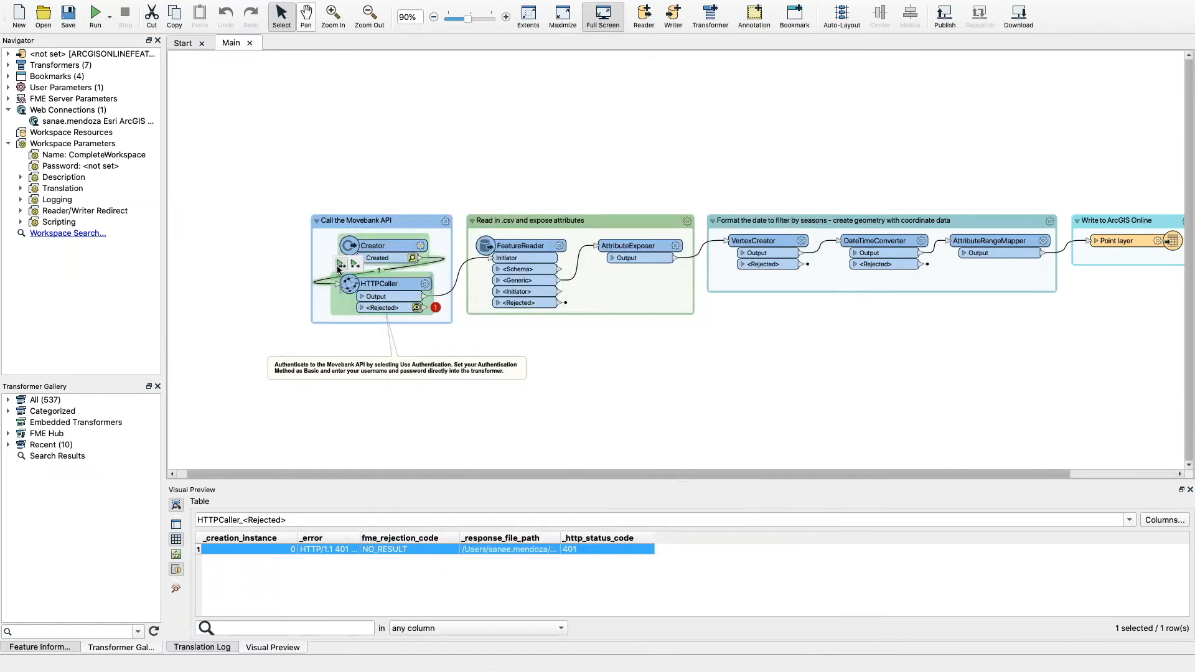
click(341, 263)
Rerun to the HTTPCaller and preview its output: one feature with HTTP status 200
click(677, 357)
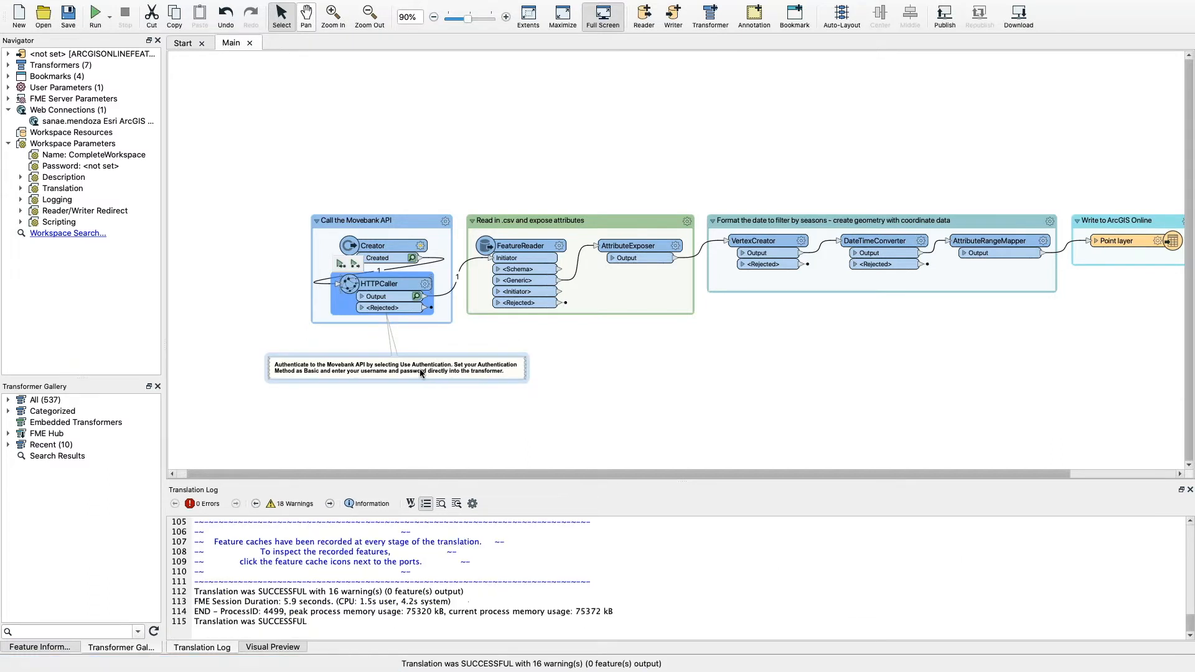
click(416, 297)
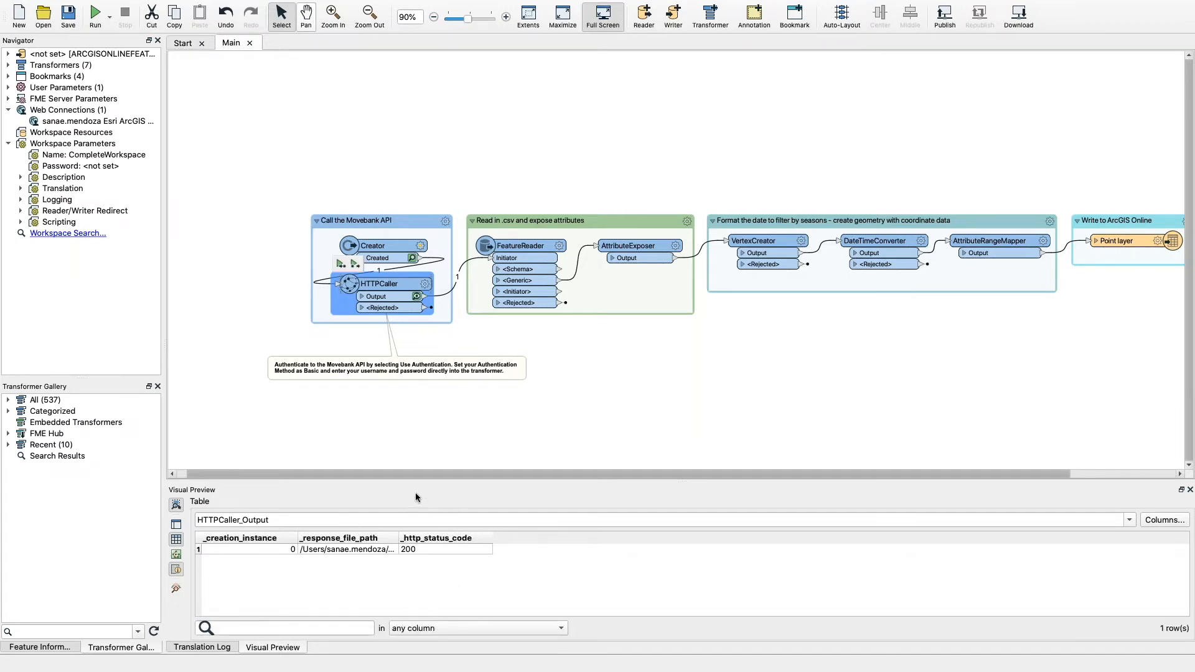
drag(442, 473, 433, 473)
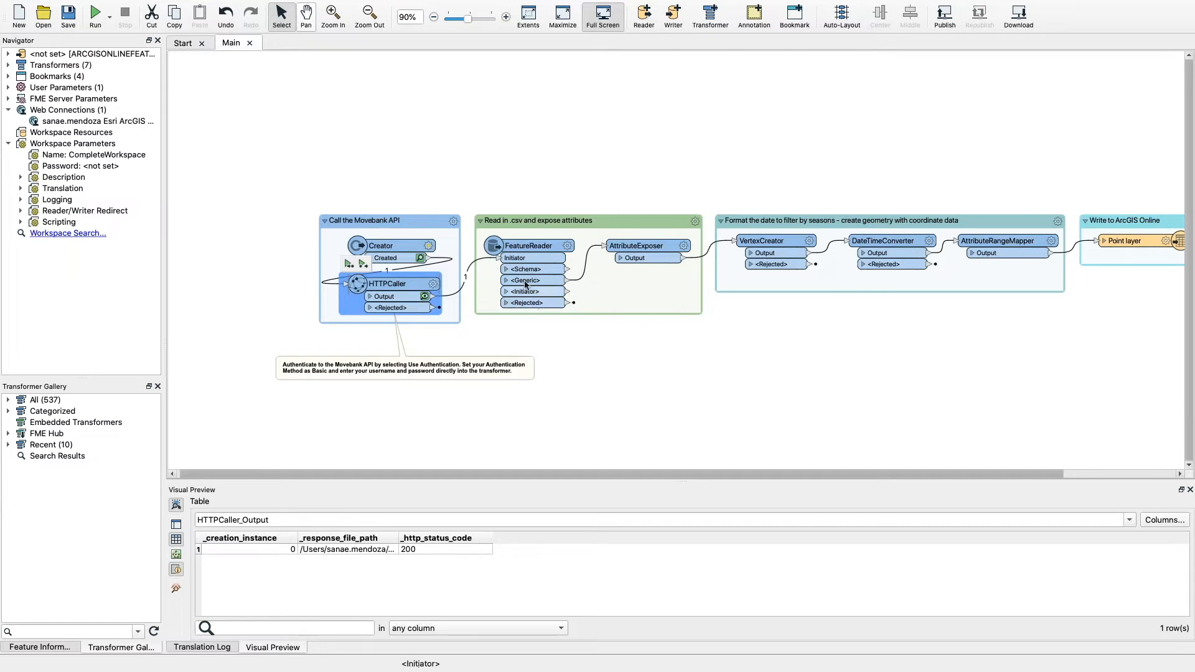
Run through the FeatureReader's CSV input and the AttributeExposer, exposing 1268 tracking points
double_click(530, 245)
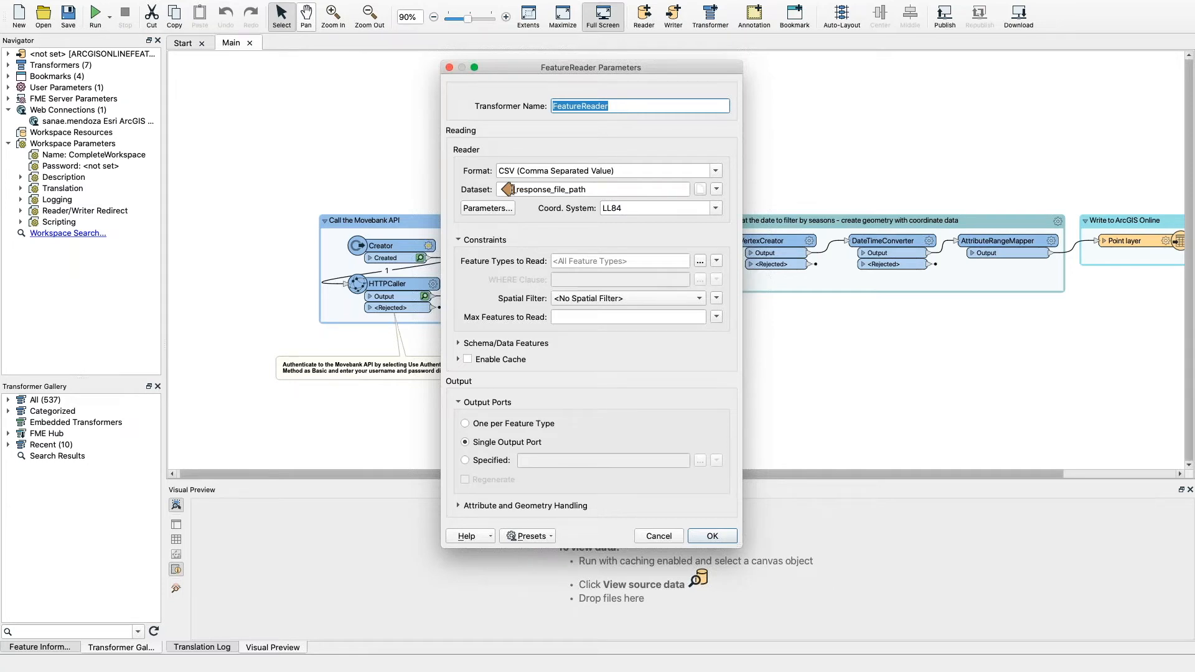
click(713, 536)
key(super+r)
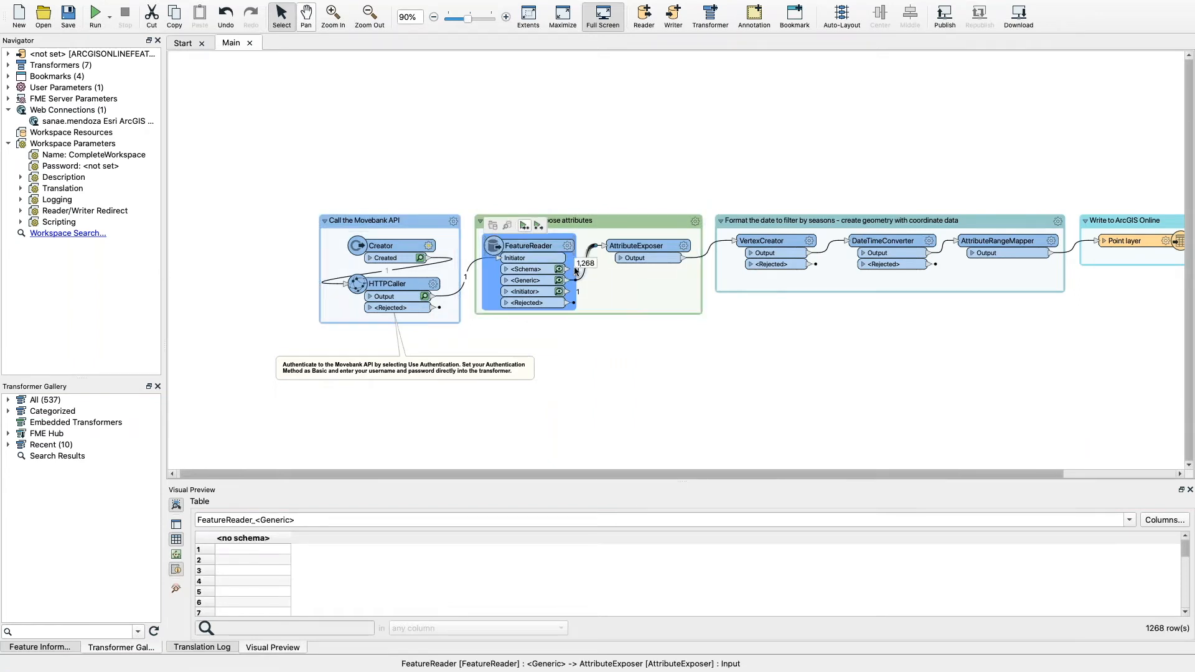
click(646, 248)
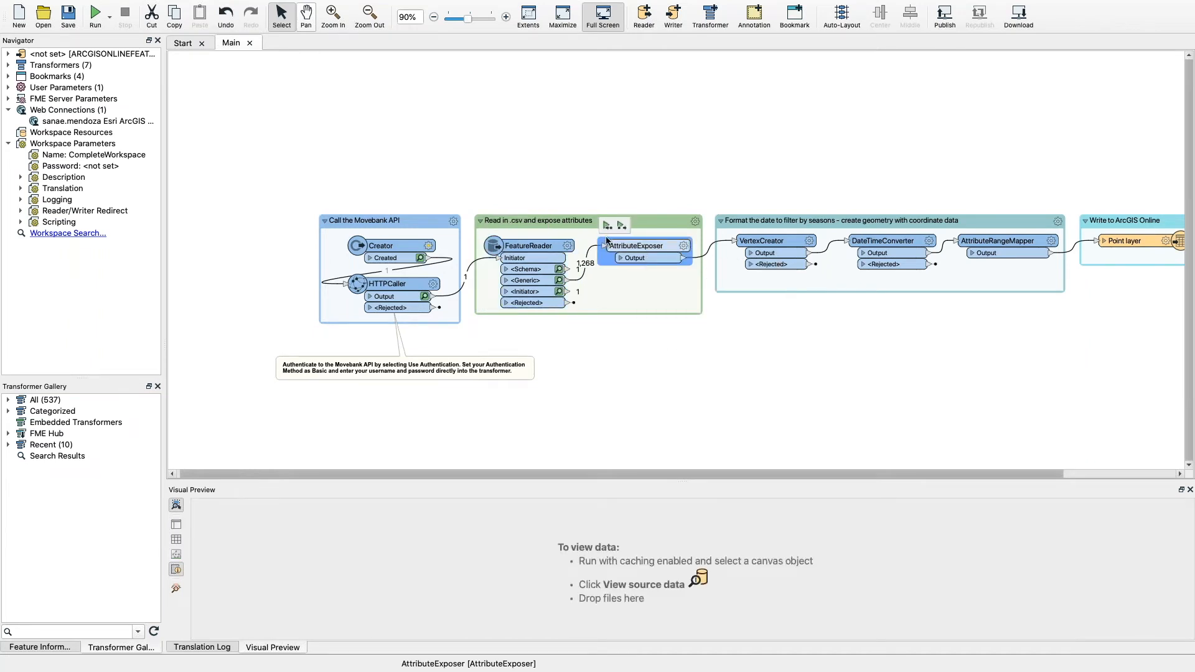
click(607, 226)
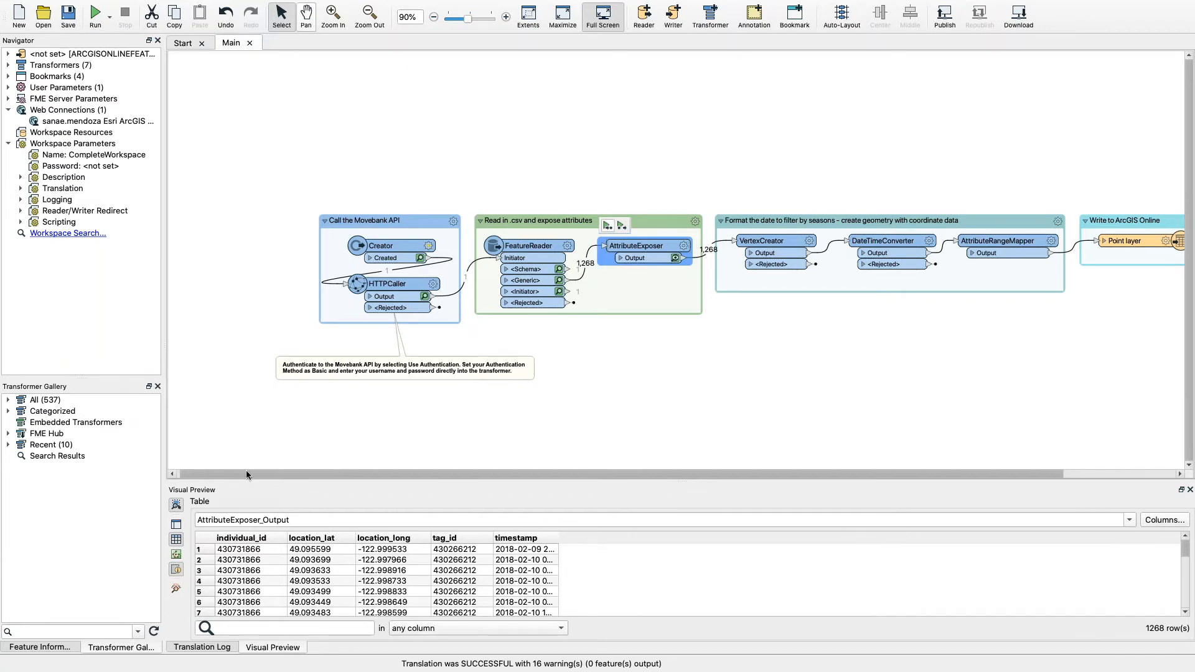
Review the VertexCreator settings, run the workspace up to it, and enlarge the preview
double_click(751, 267)
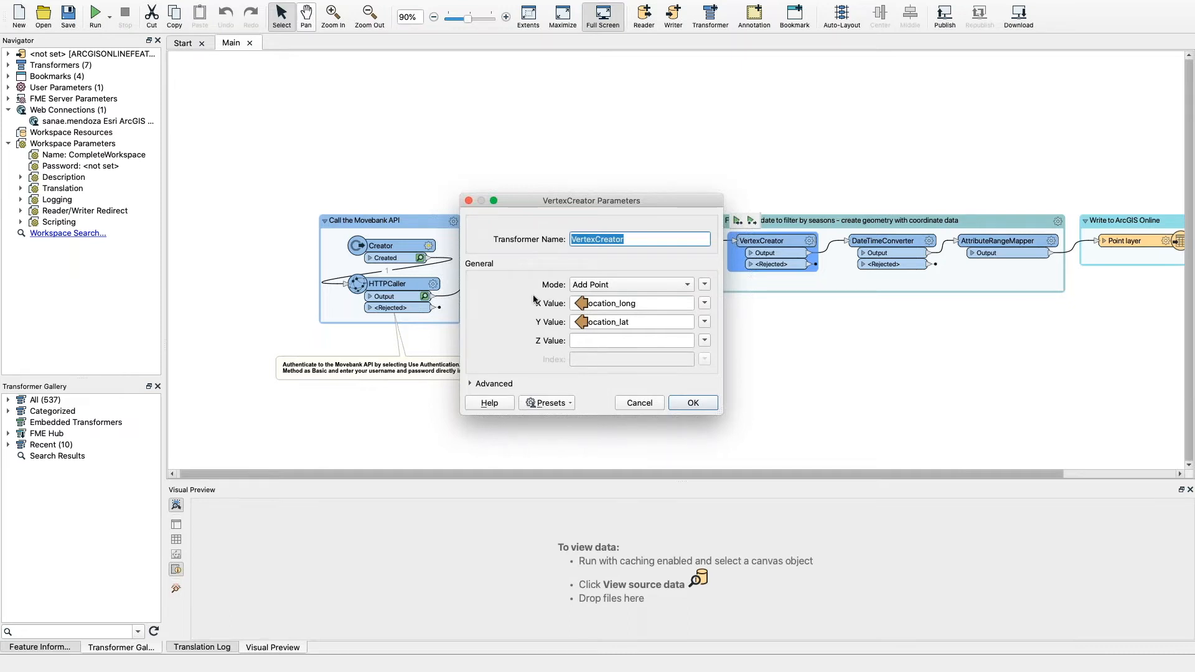
click(699, 403)
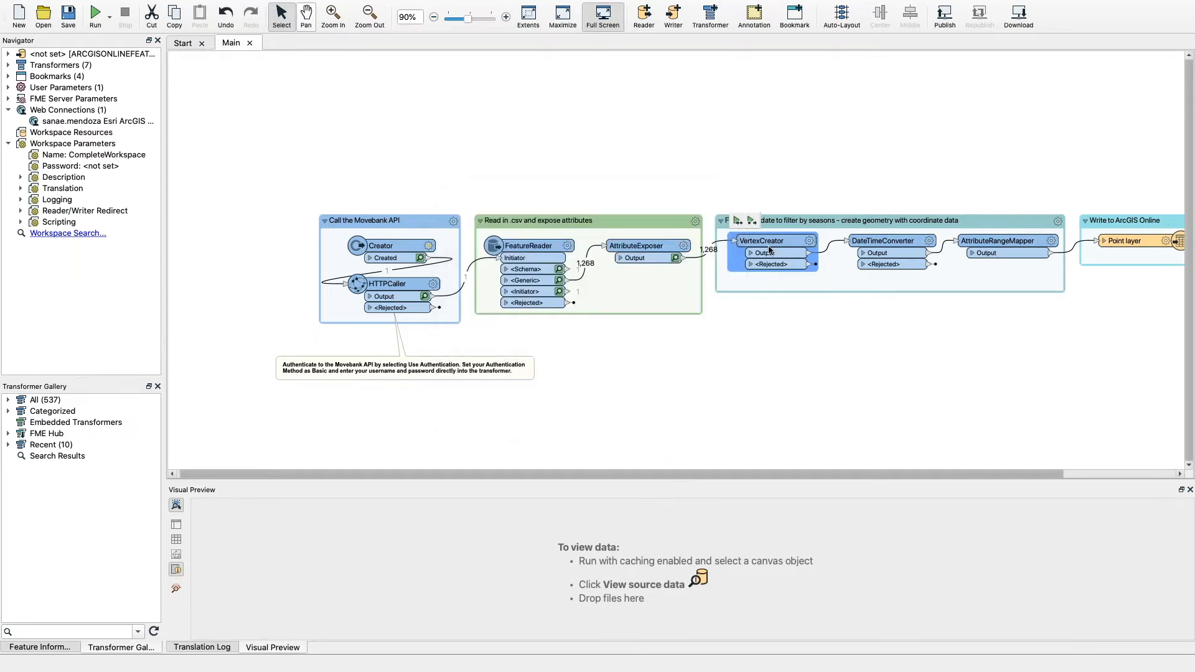
click(738, 222)
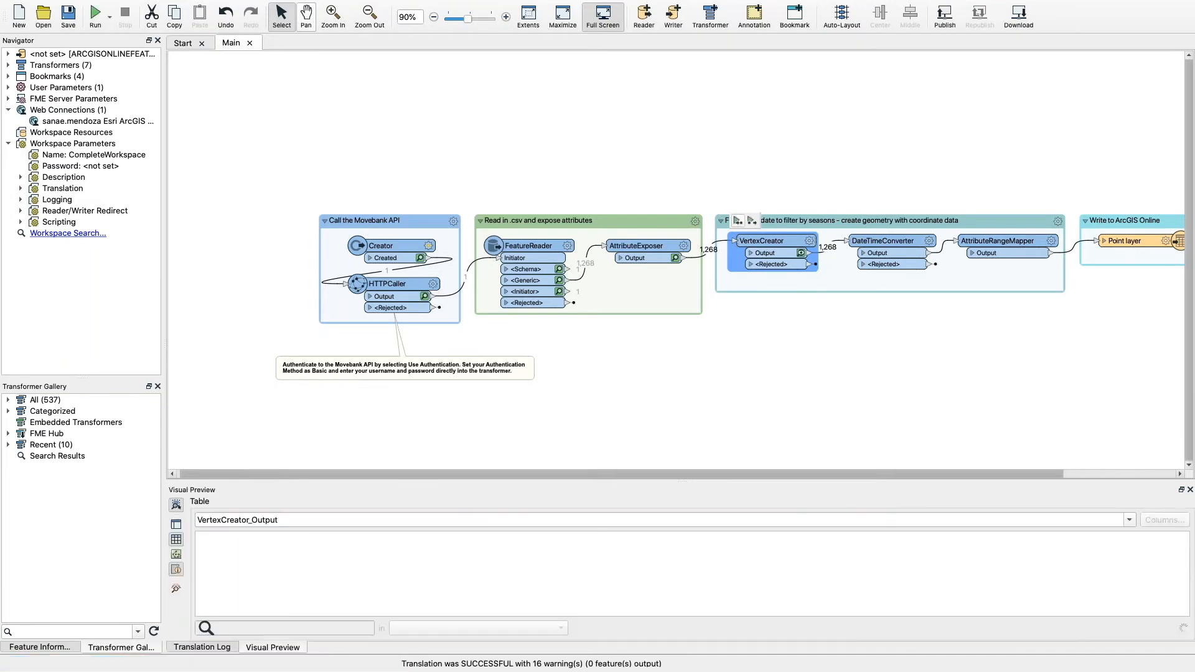
drag(926, 481, 941, 390)
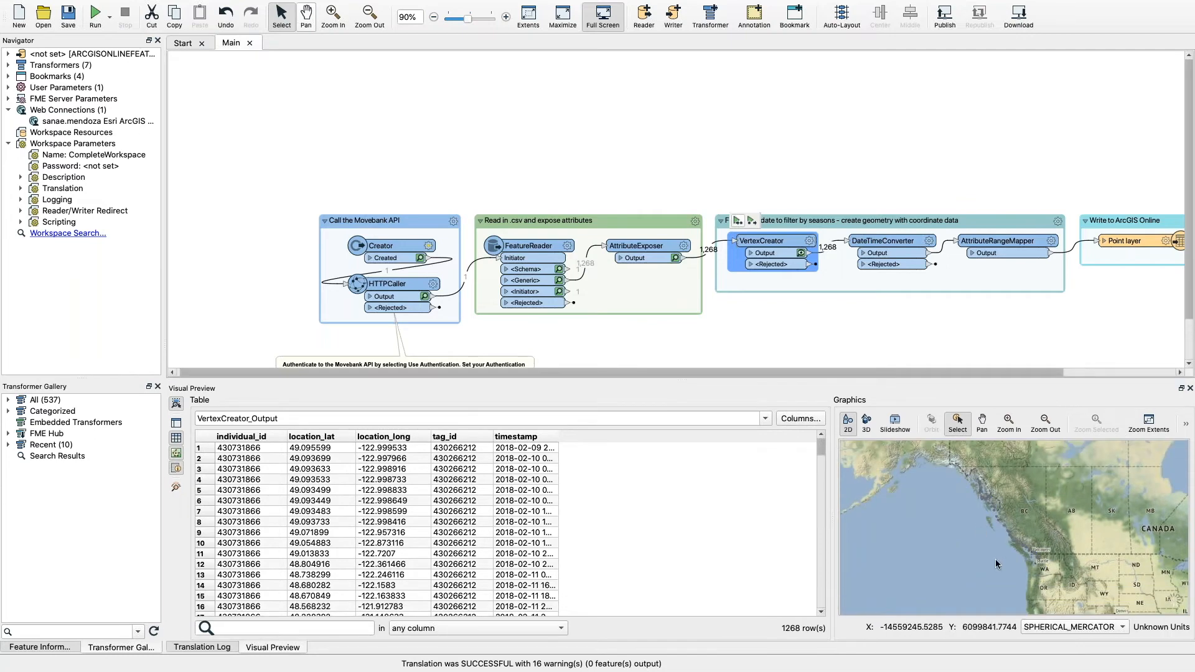
scroll(1037, 550, up, 1)
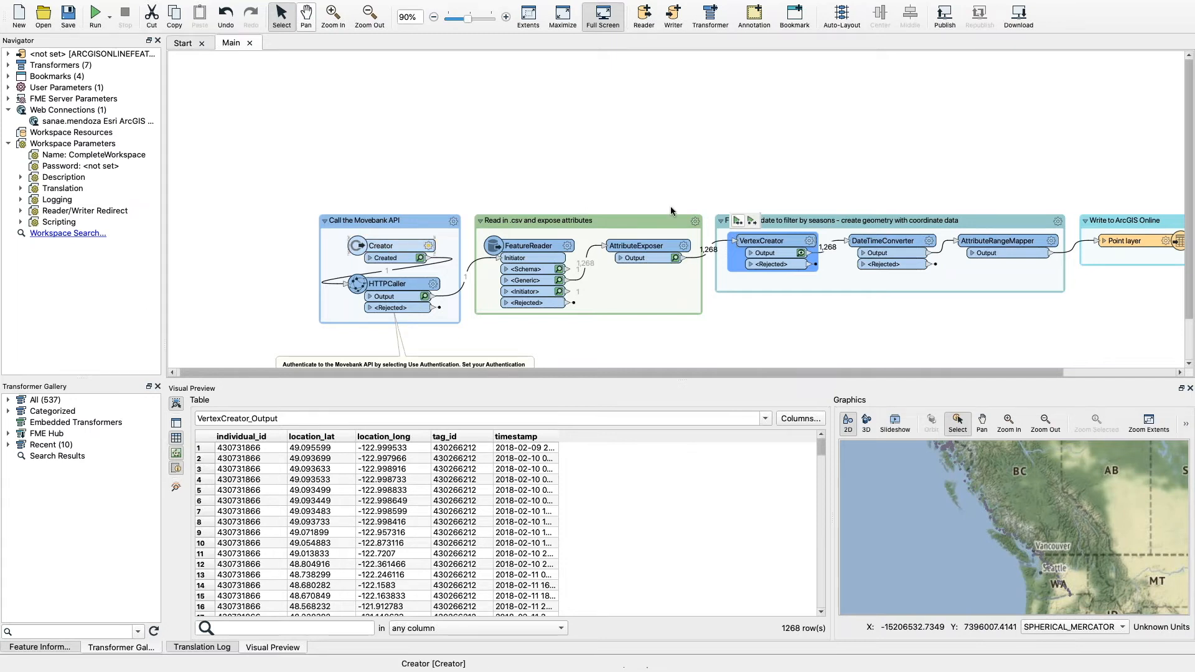
Inspect row 4's full timestamp, then open the DateTimeConverter showing the %m%d output format
double_click(526, 480)
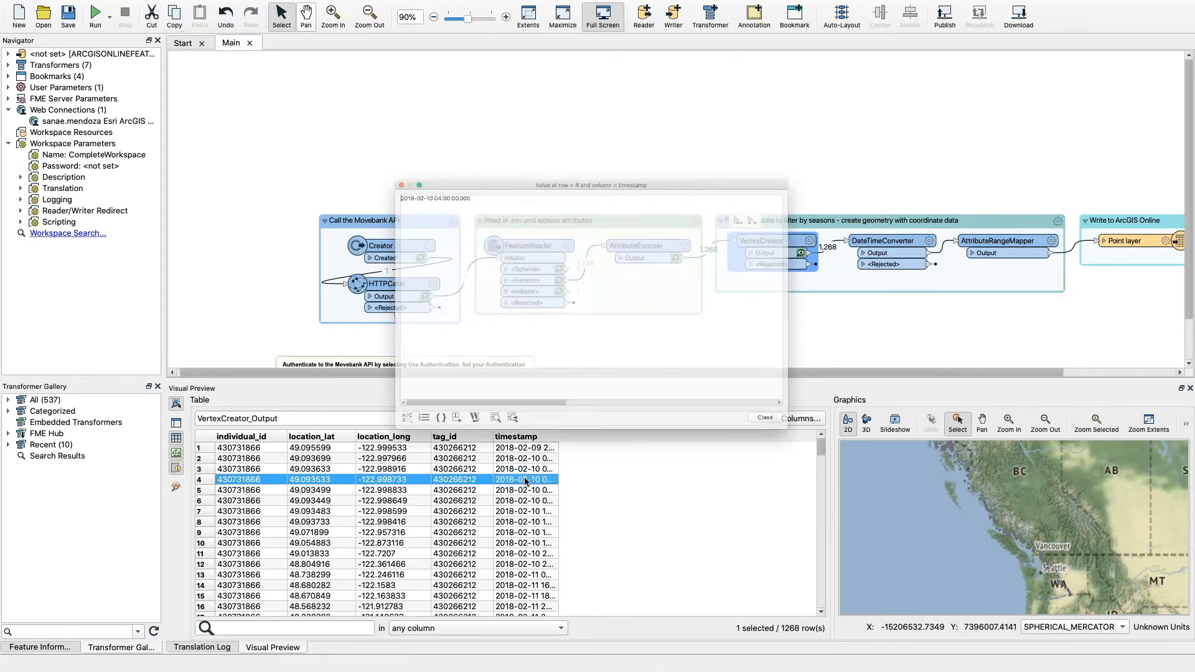
click(835, 464)
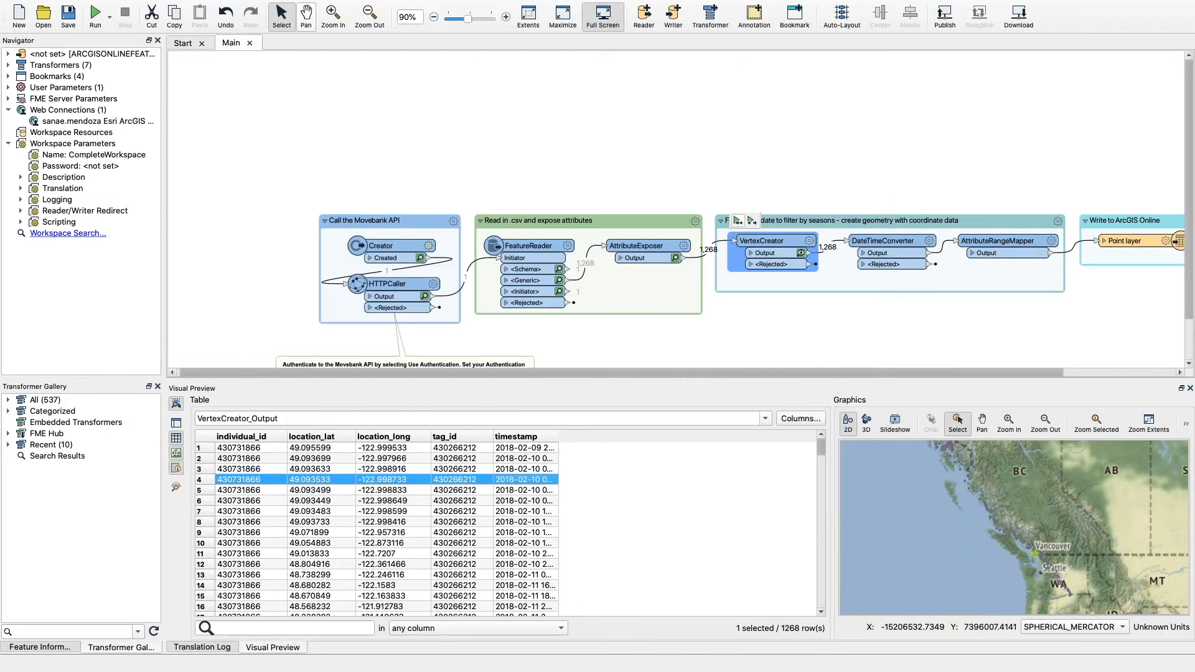
double_click(890, 241)
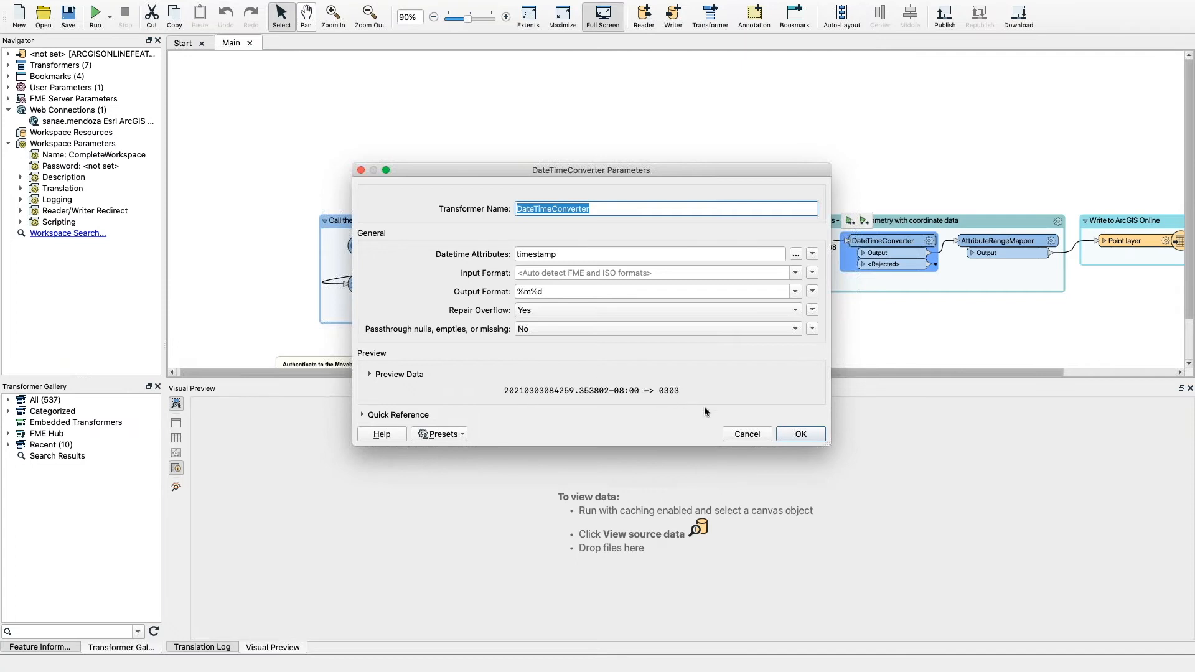
Rerun for month-day timestamps, then keep the AttributeRangeMapper season ranges and run to add Season values
click(801, 434)
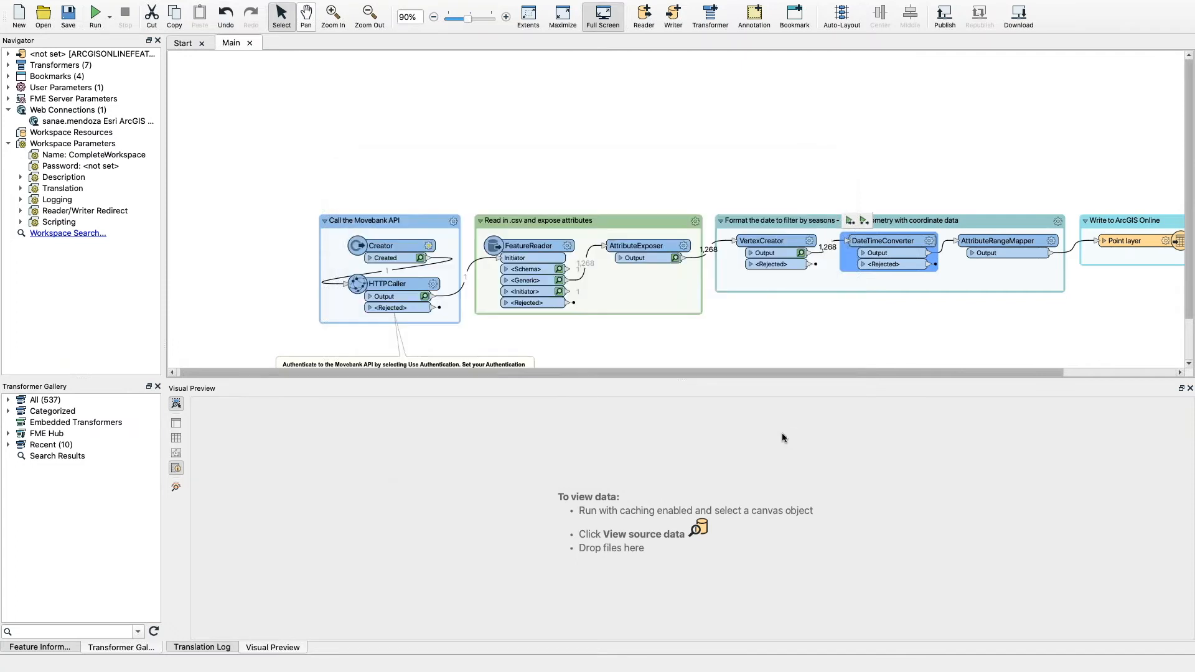
click(851, 221)
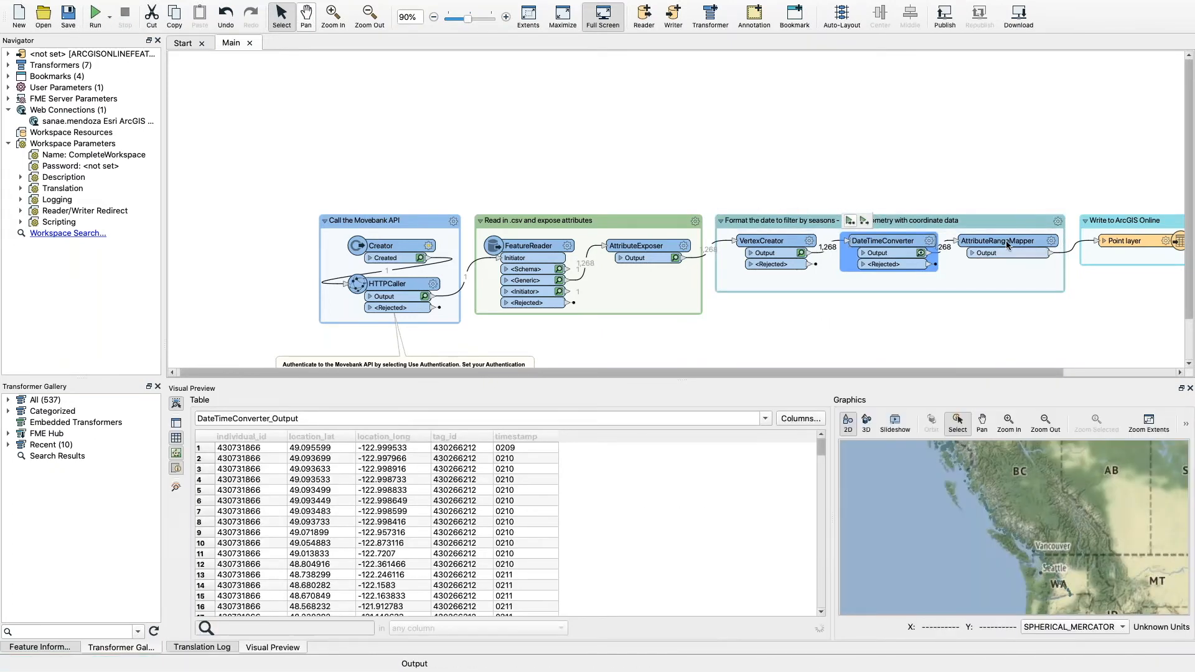
double_click(1009, 245)
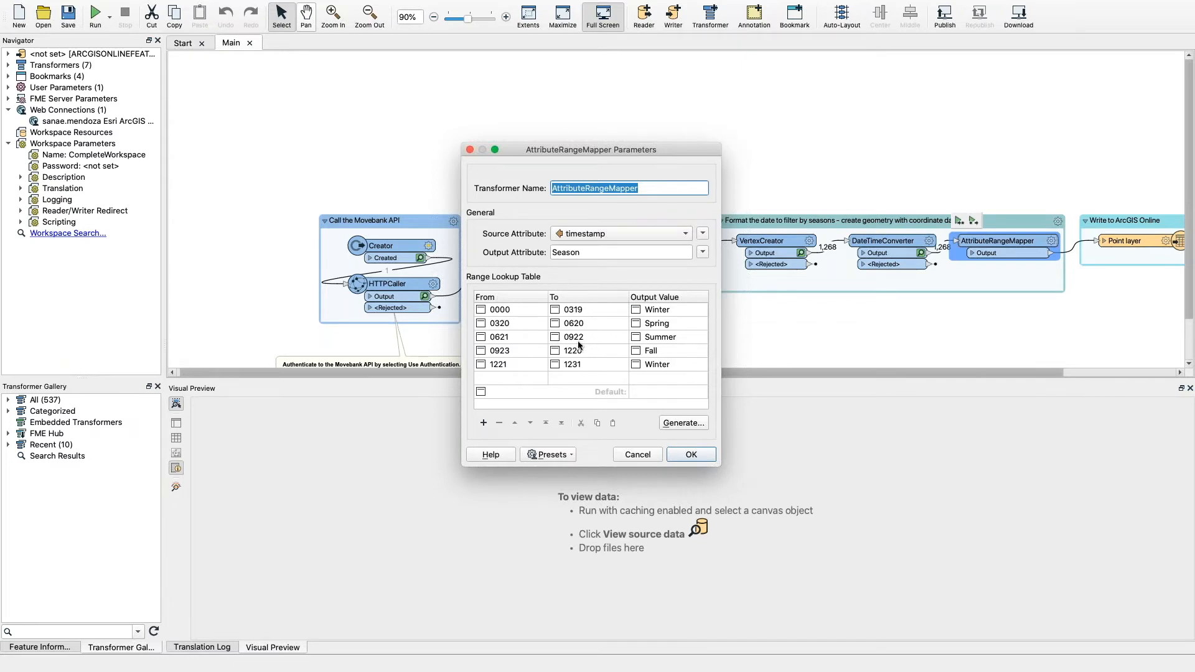
click(700, 456)
click(960, 220)
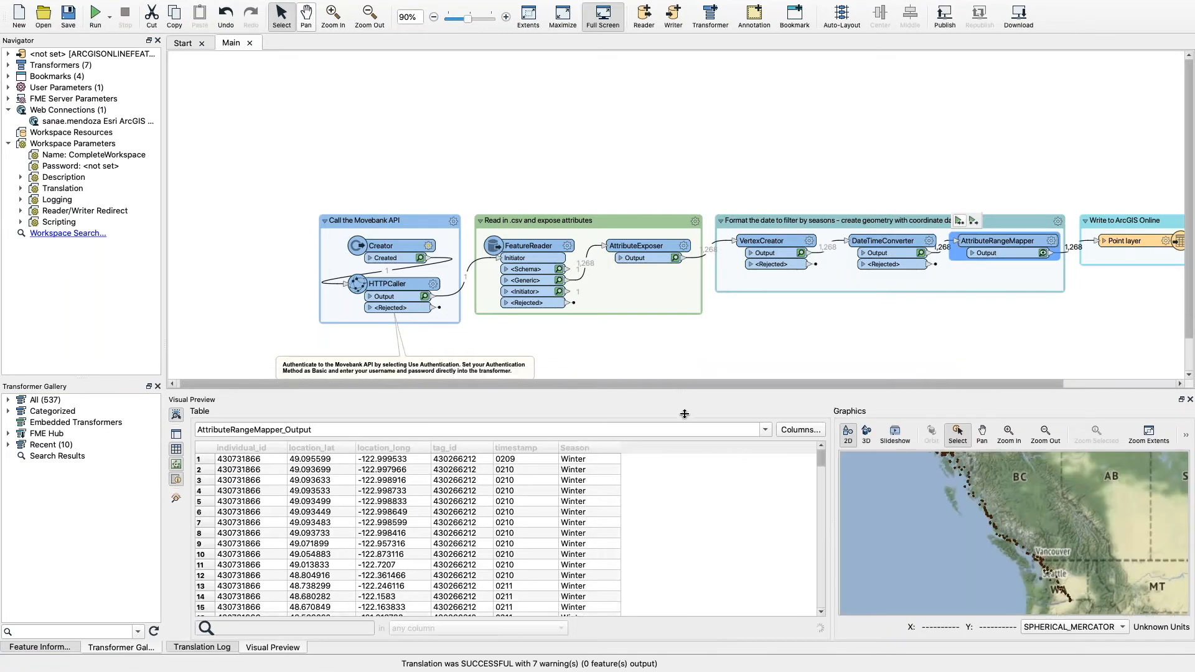
scroll(565, 515, down, 10)
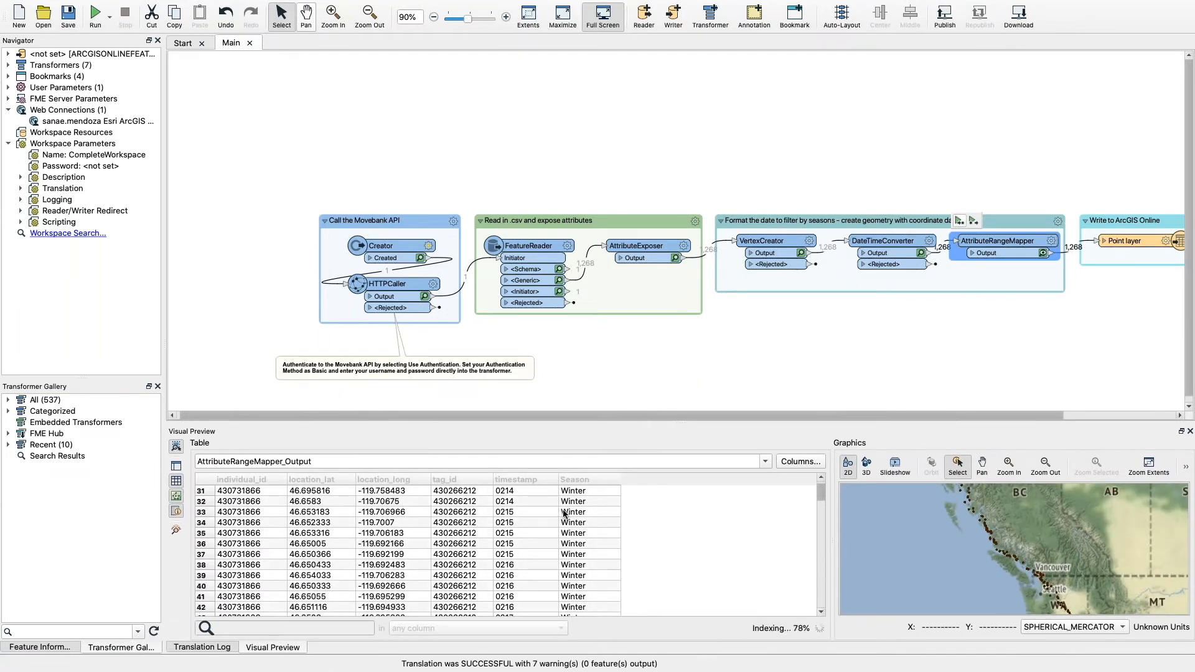
scroll(564, 516, up, 10)
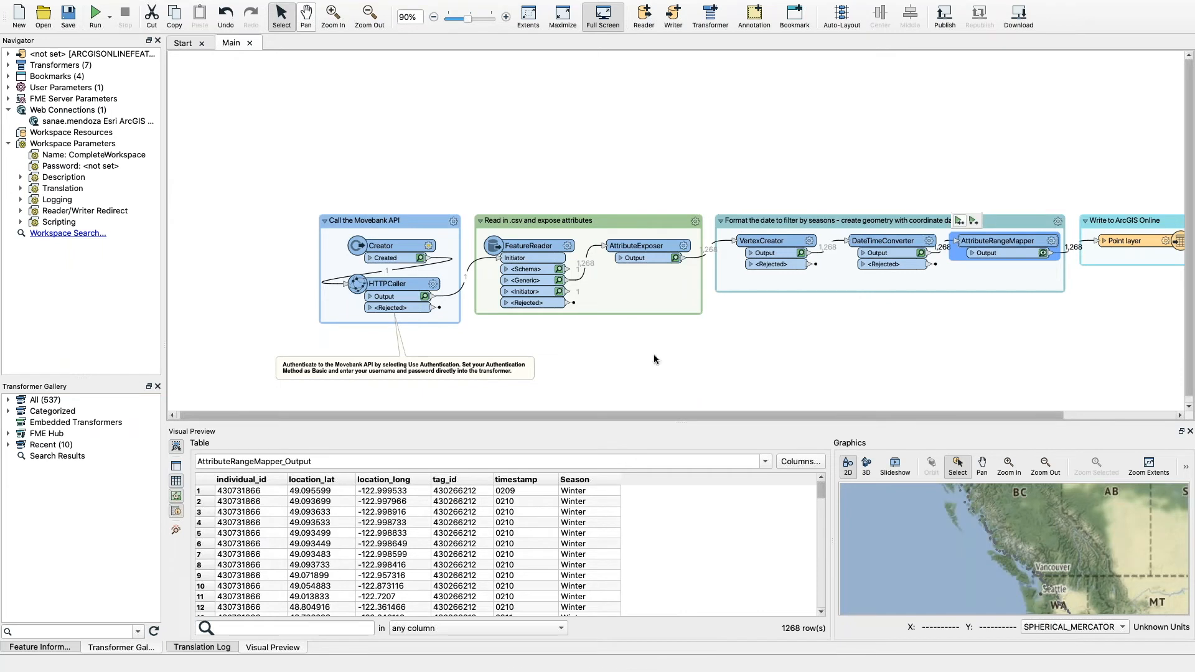
drag(795, 415, 830, 414)
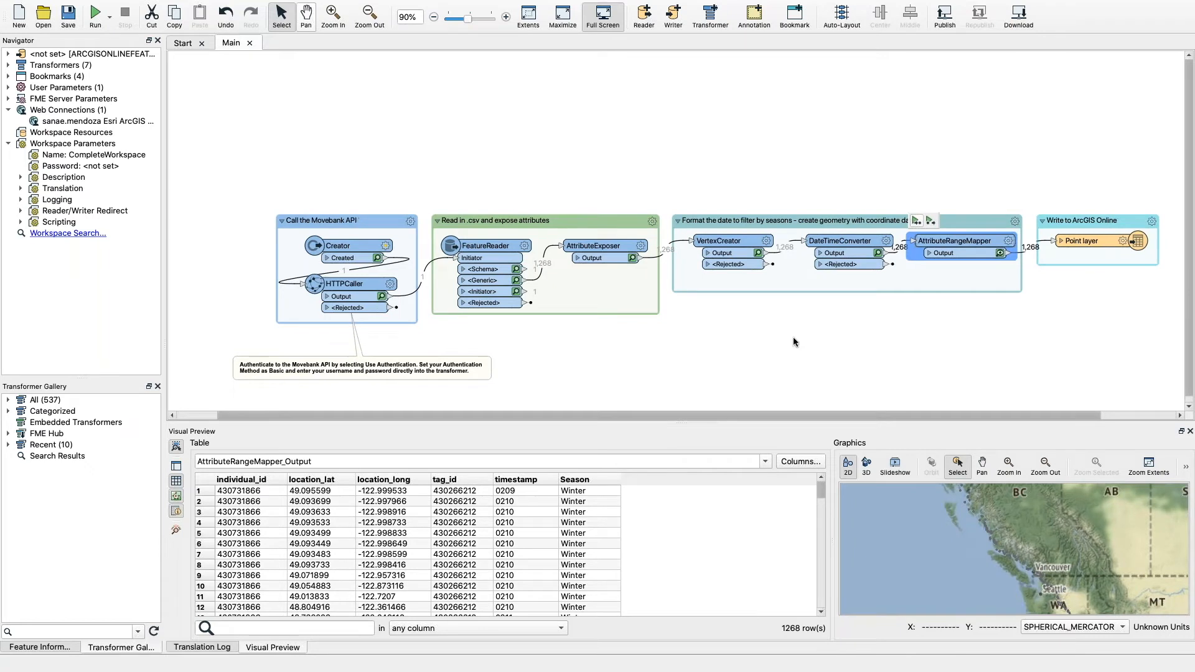
scroll(793, 342, down, 1)
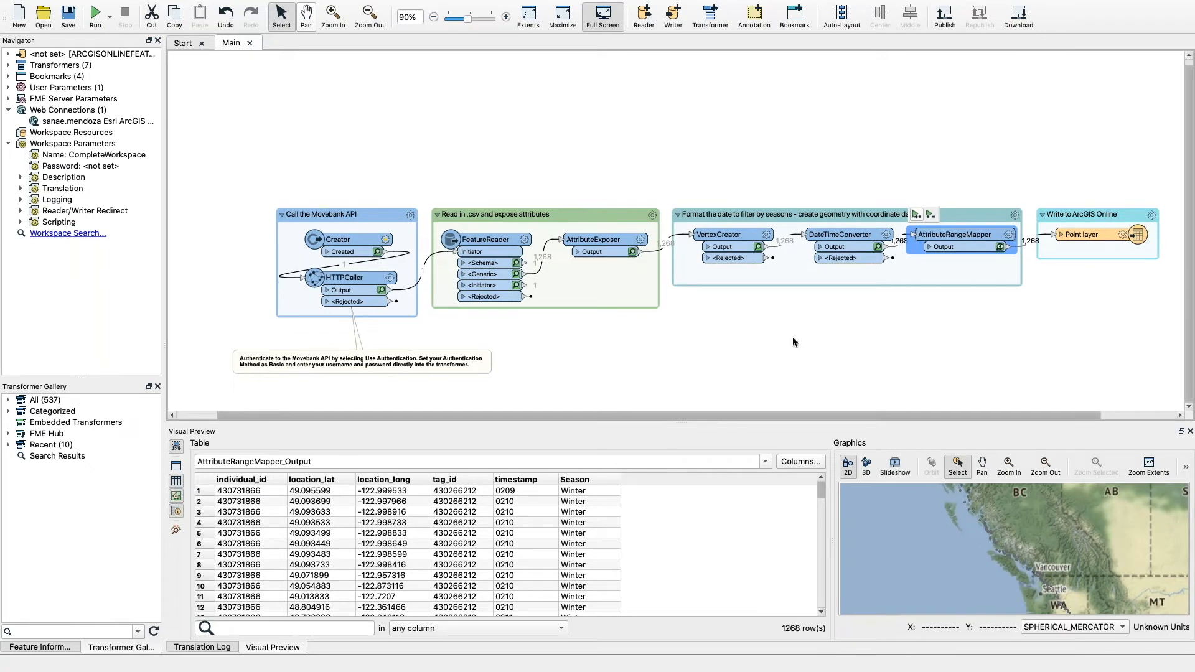
click(740, 329)
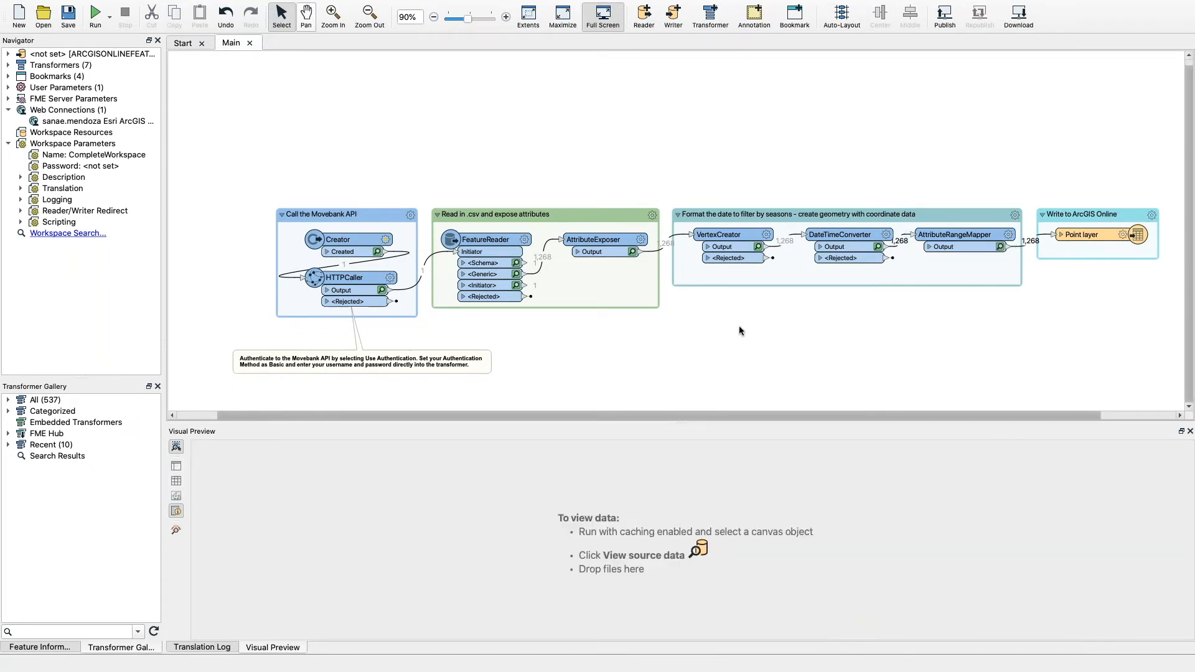
text(agol)
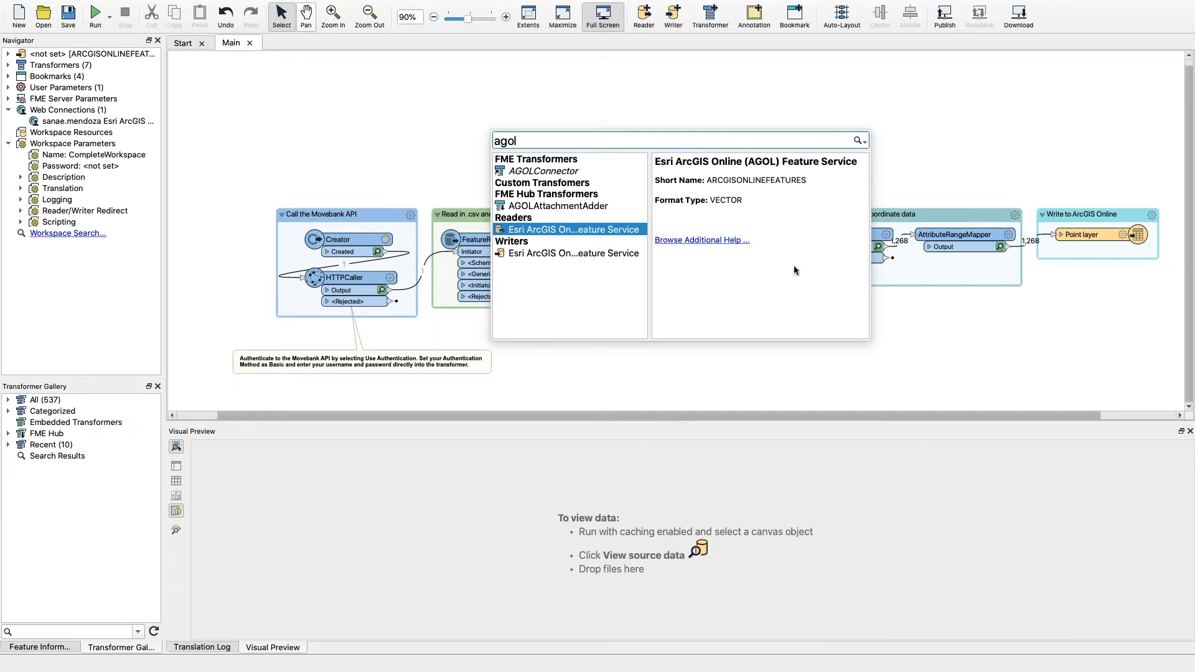
double_click(574, 252)
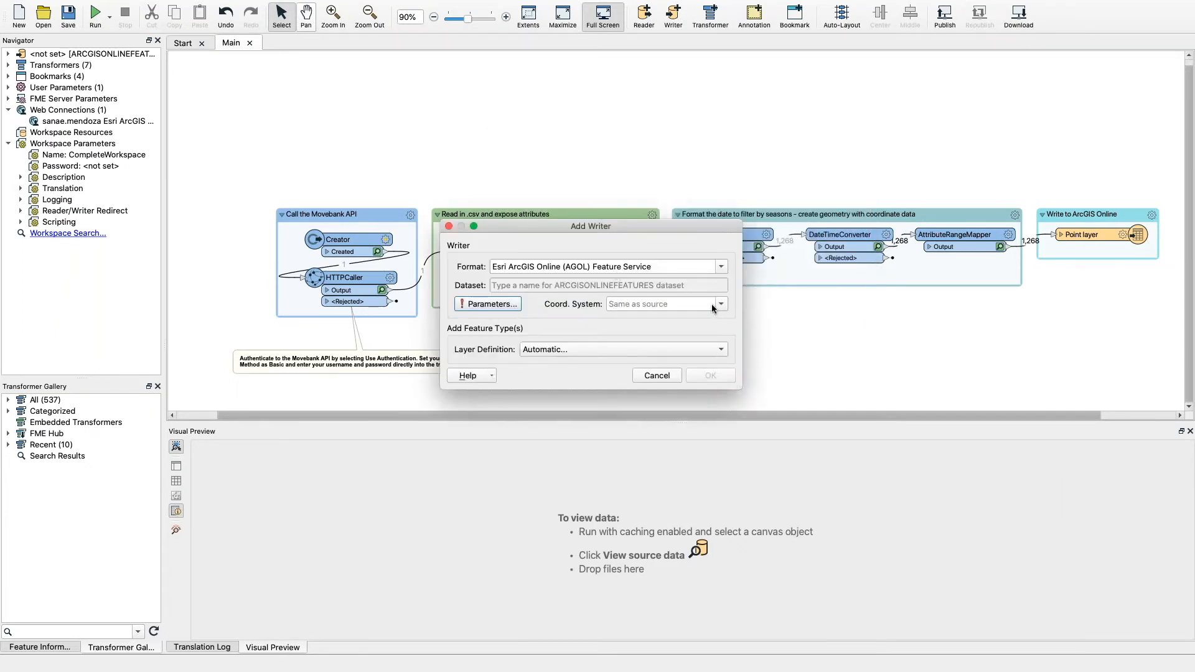
click(494, 307)
click(604, 220)
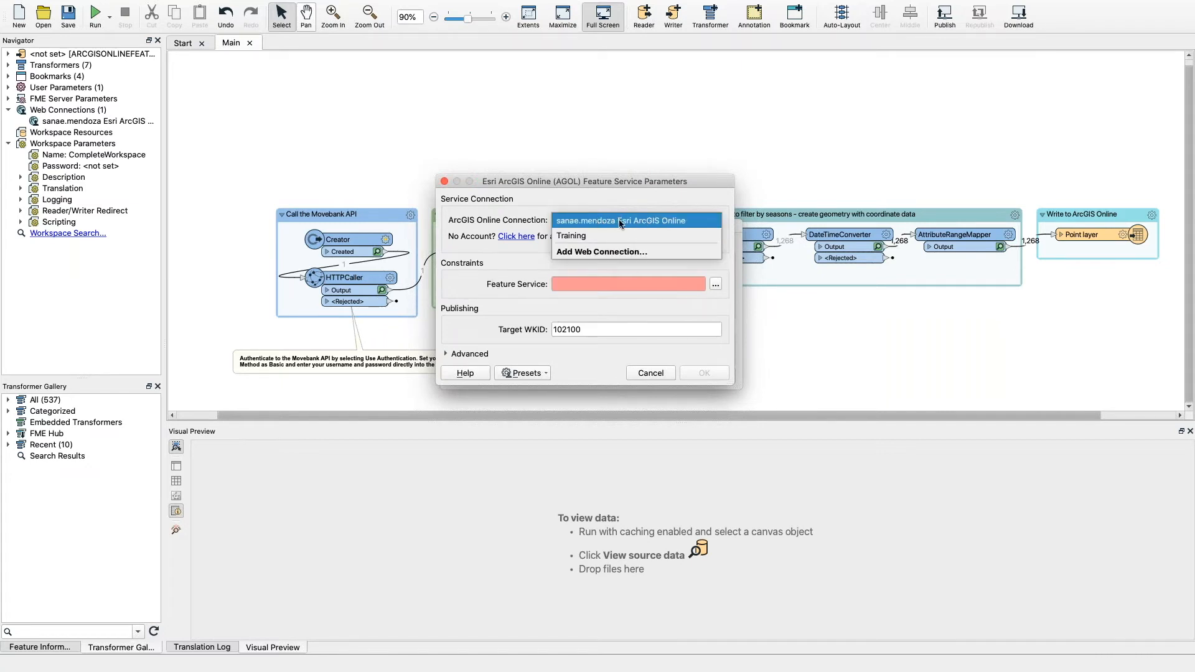
click(604, 252)
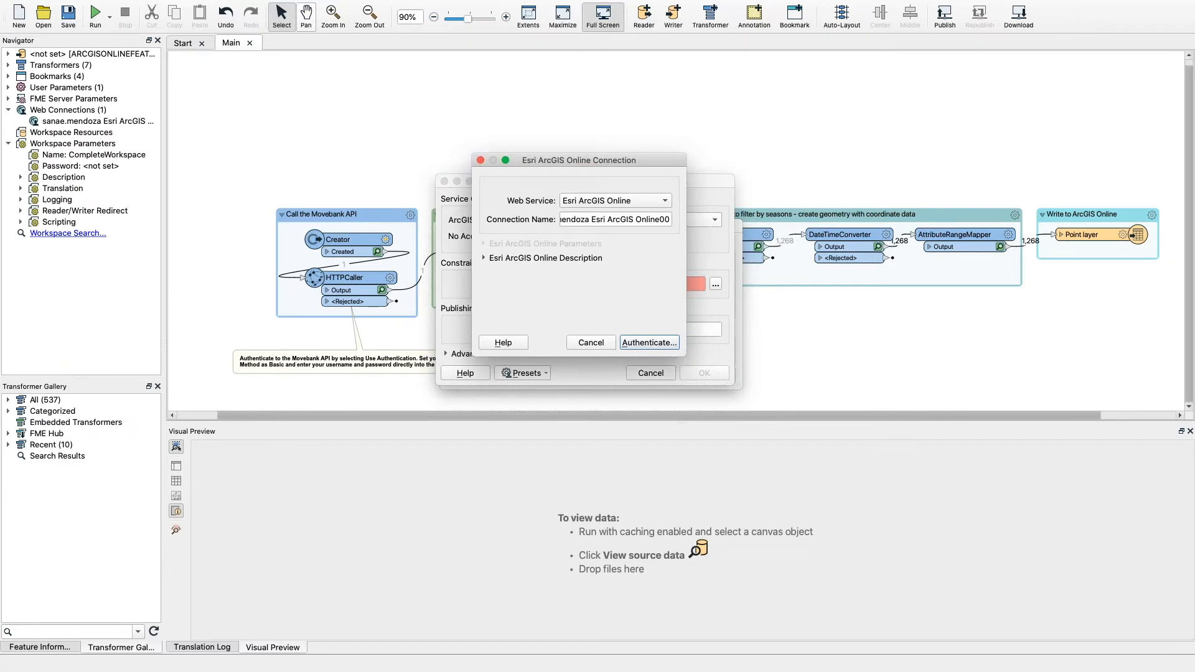
click(654, 341)
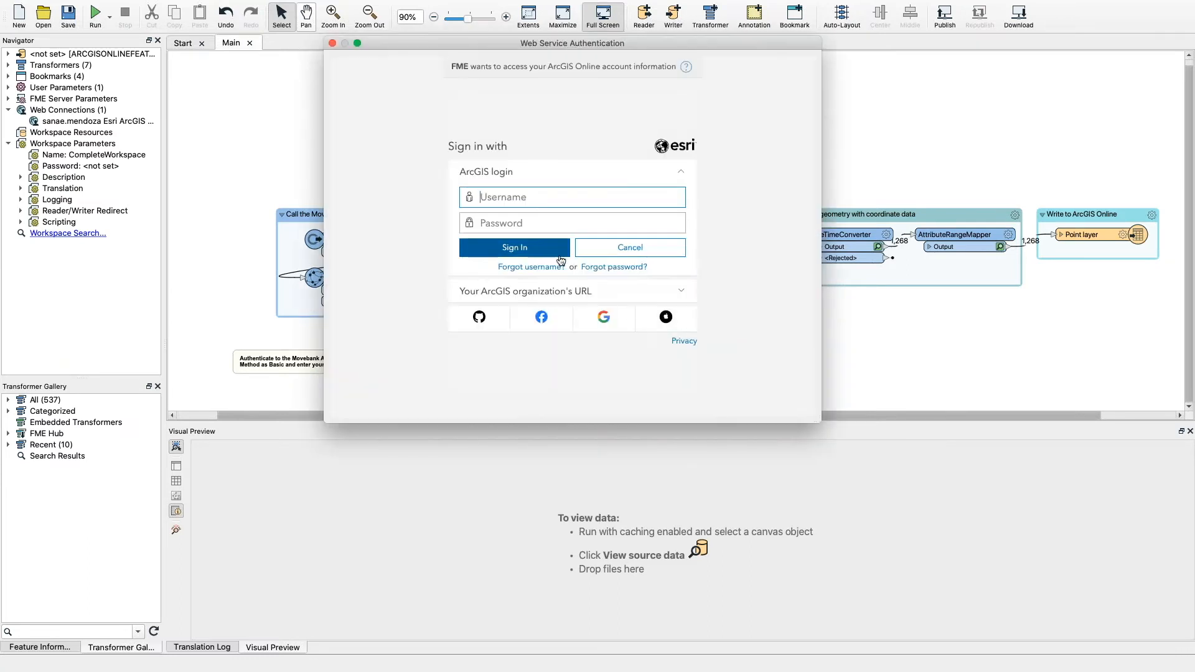
drag(571, 48, 576, 91)
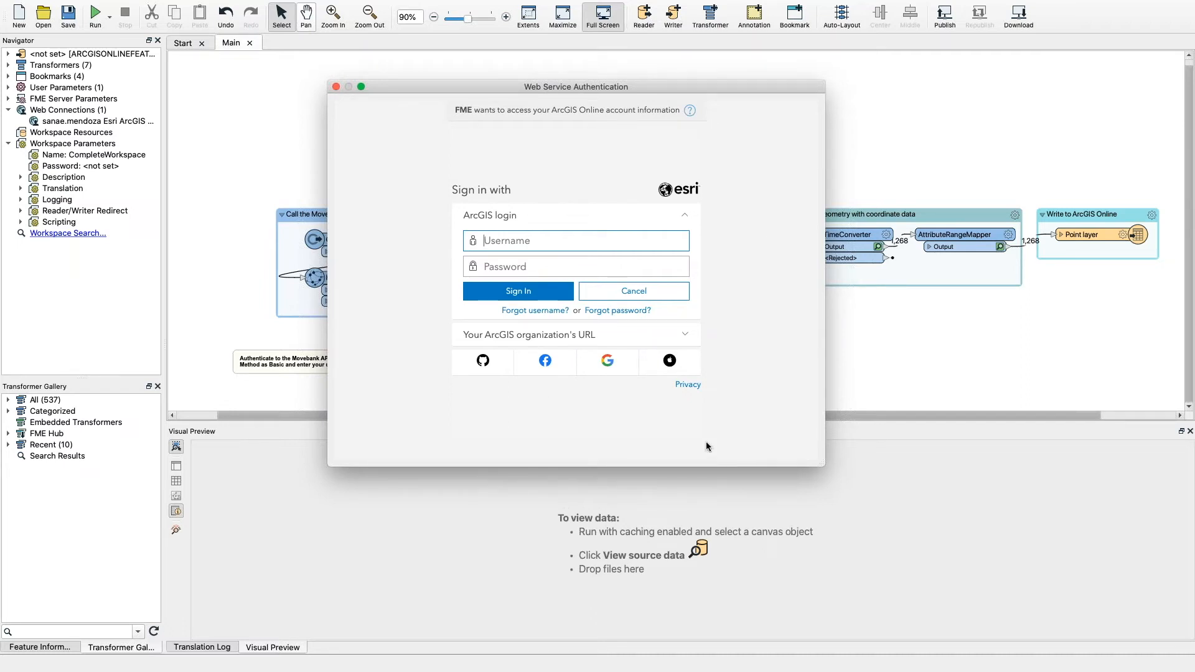
click(336, 86)
click(591, 342)
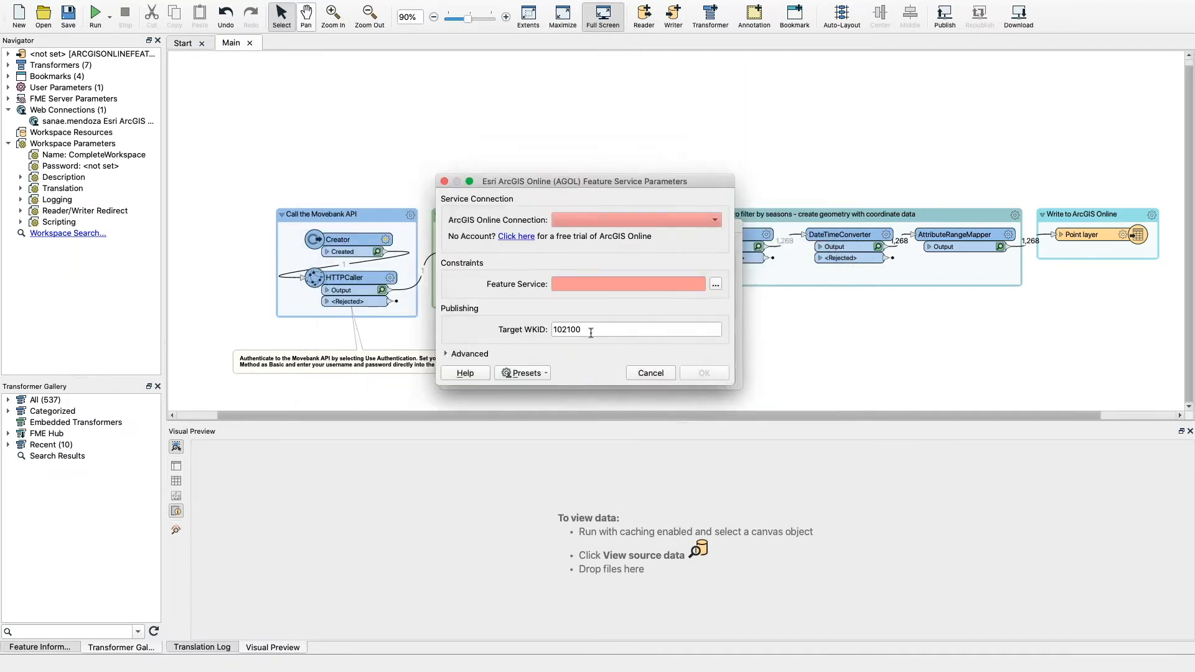
click(648, 372)
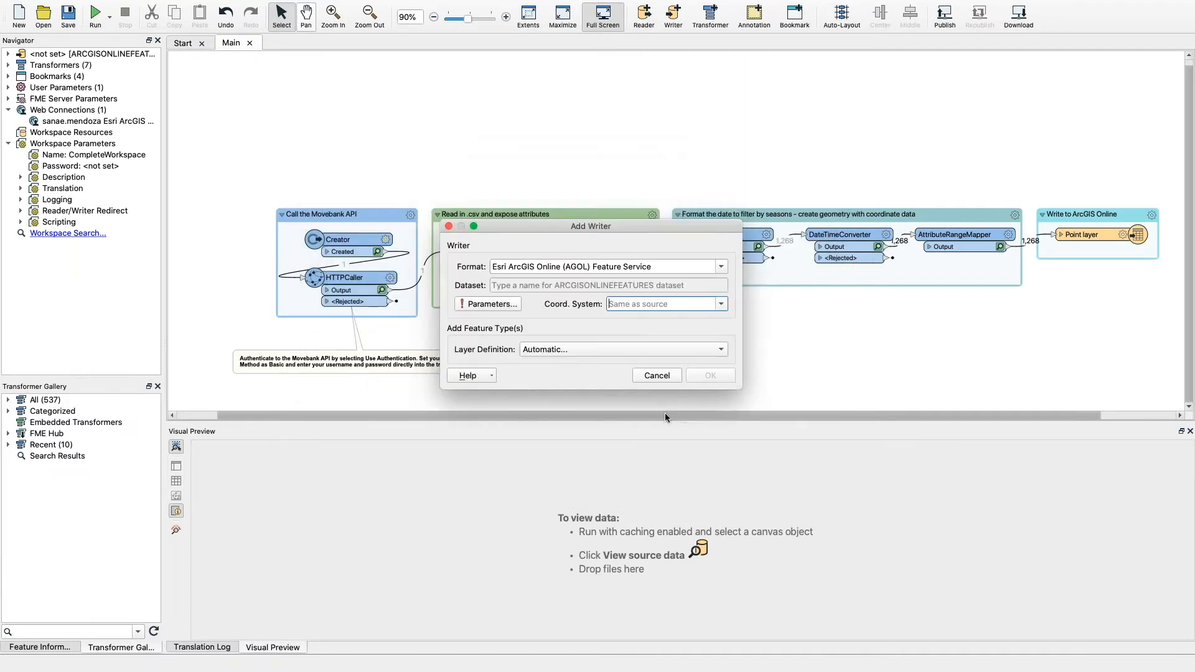
click(659, 376)
drag(677, 415, 753, 416)
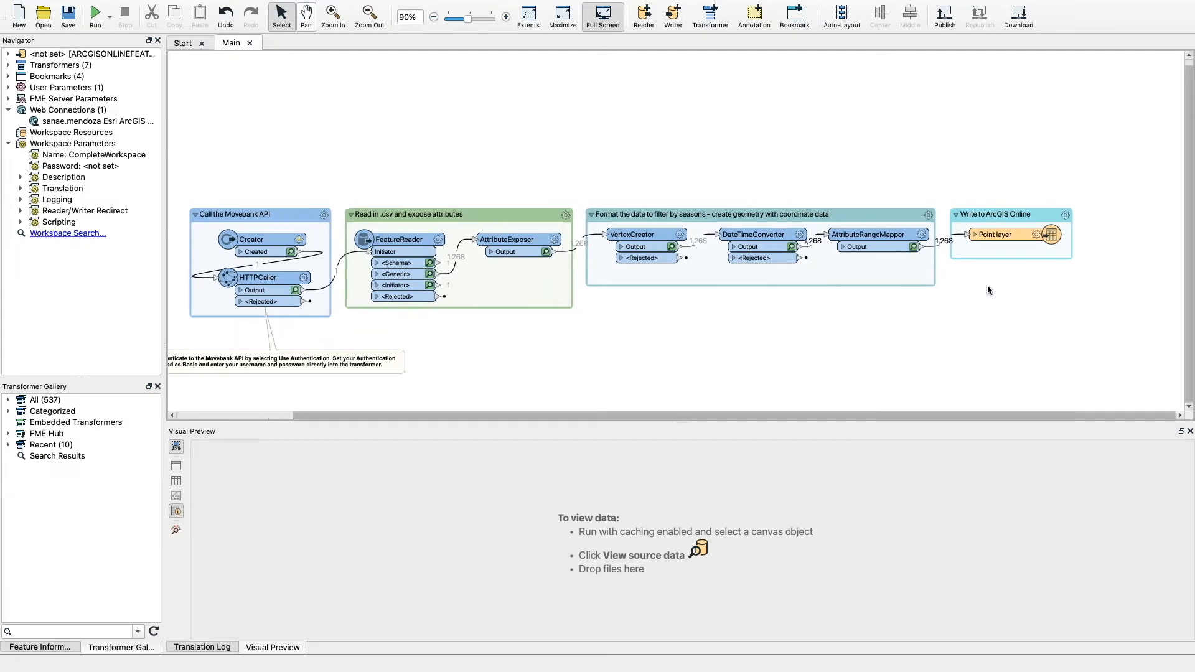
Run the full workspace so the Point layer writer sends eagle features to ArcGIS Online
click(1007, 235)
click(1046, 214)
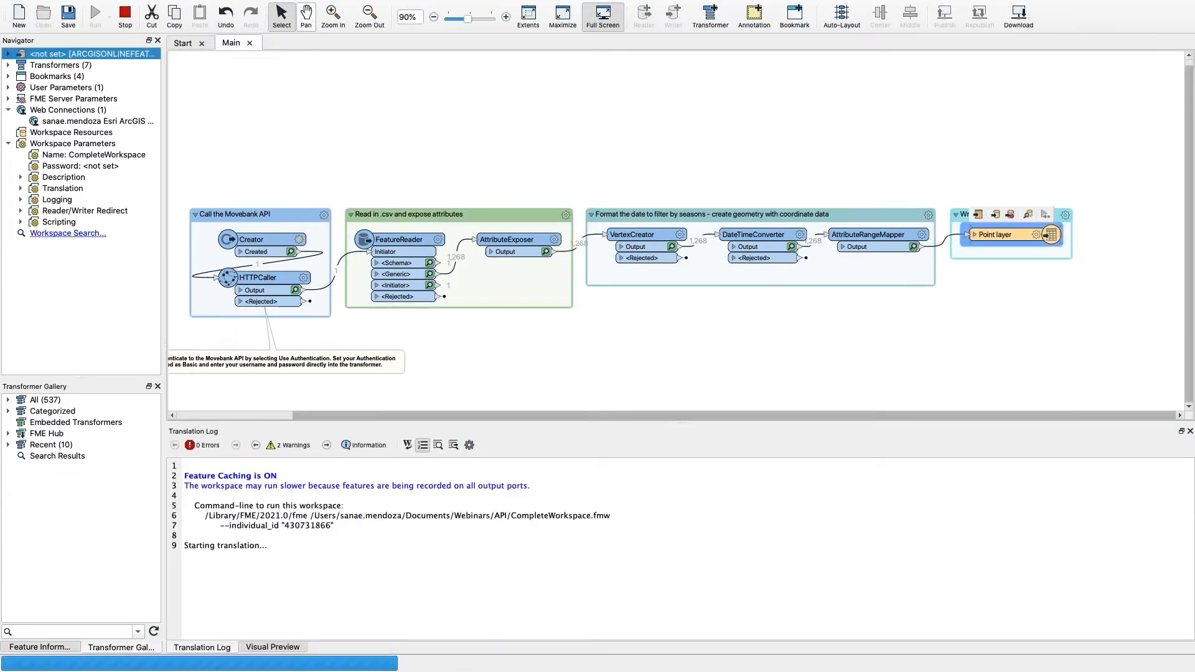
click(815, 366)
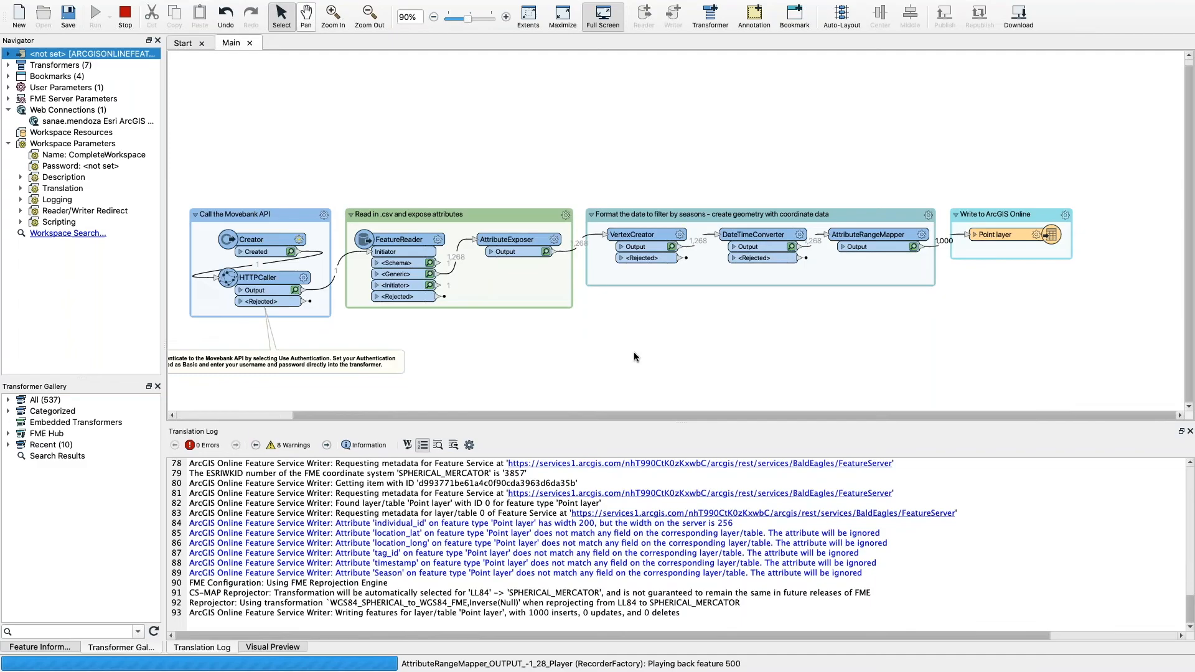
Switch to the browser's Bald Eagles map and zoom to the season-coloured points along the coast
key(ctrl+Up)
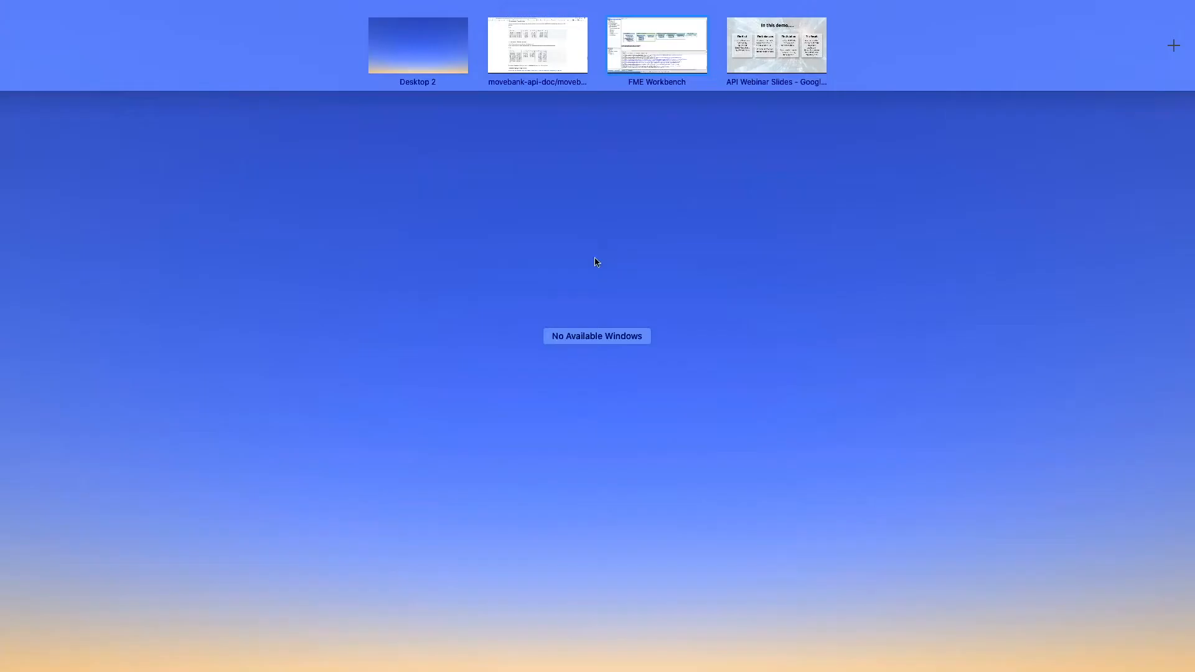
click(525, 46)
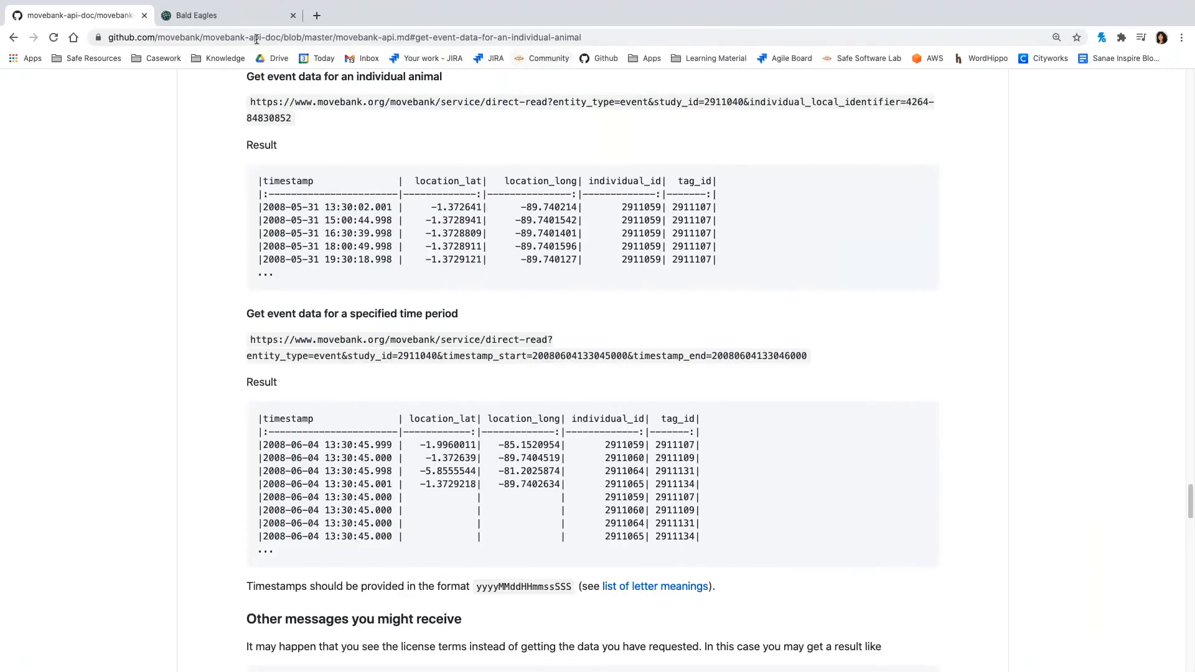
click(219, 40)
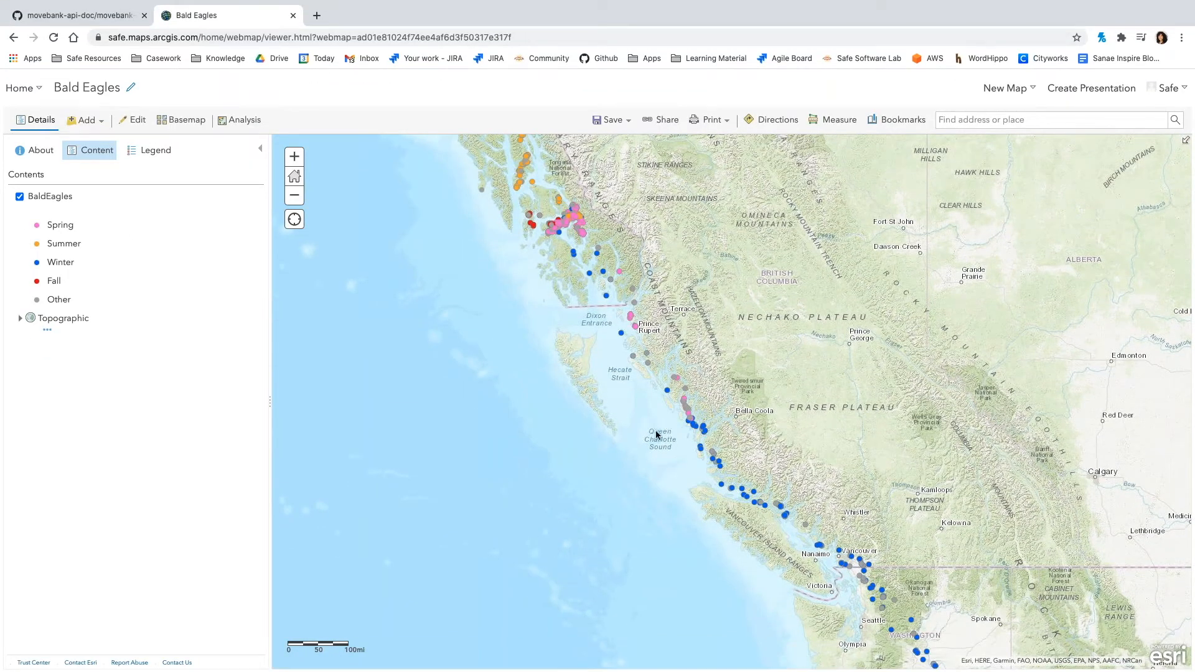
scroll(666, 520, down, 1)
scroll(656, 530, up, 1)
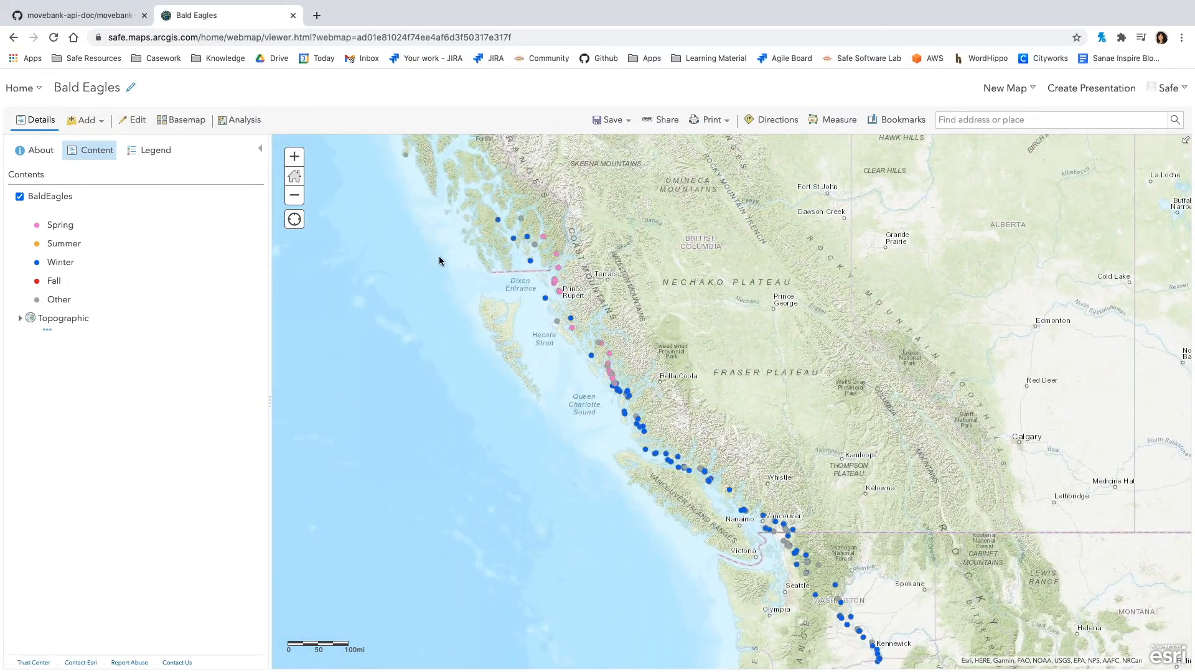